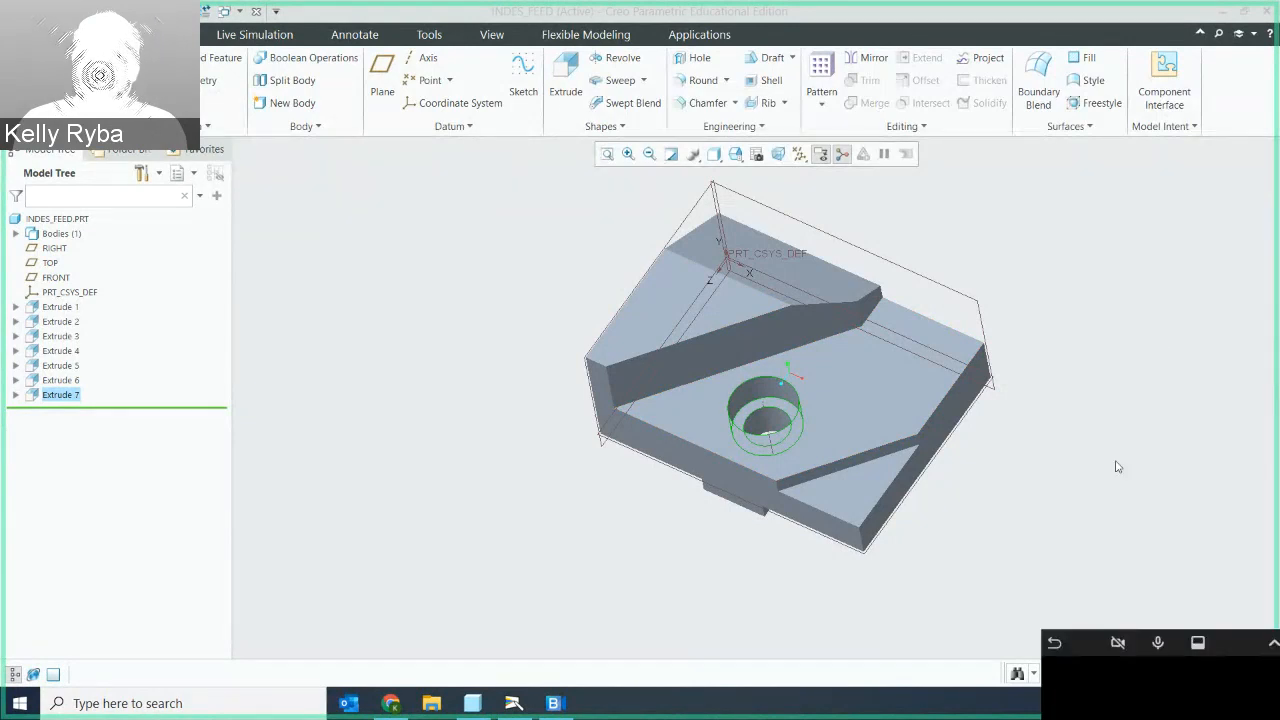
# Examine the index_feed reference drawing in the document camera viewer, comparing it with the finished model.
pyautogui.moveTo(1118, 467)
pyautogui.mouseDown(button='middle')
pyautogui.moveTo(1086, 386)
pyautogui.moveTo(1077, 414)
pyautogui.moveTo(1100, 463)
pyautogui.moveTo(1063, 429)
pyautogui.moveTo(1098, 397)
pyautogui.moveTo(1103, 406)
pyautogui.moveTo(940, 489)
pyautogui.moveTo(896, 543)
pyautogui.moveTo(946, 517)
pyautogui.moveTo(943, 497)
pyautogui.moveTo(751, 534)
pyautogui.mouseUp(button='middle')
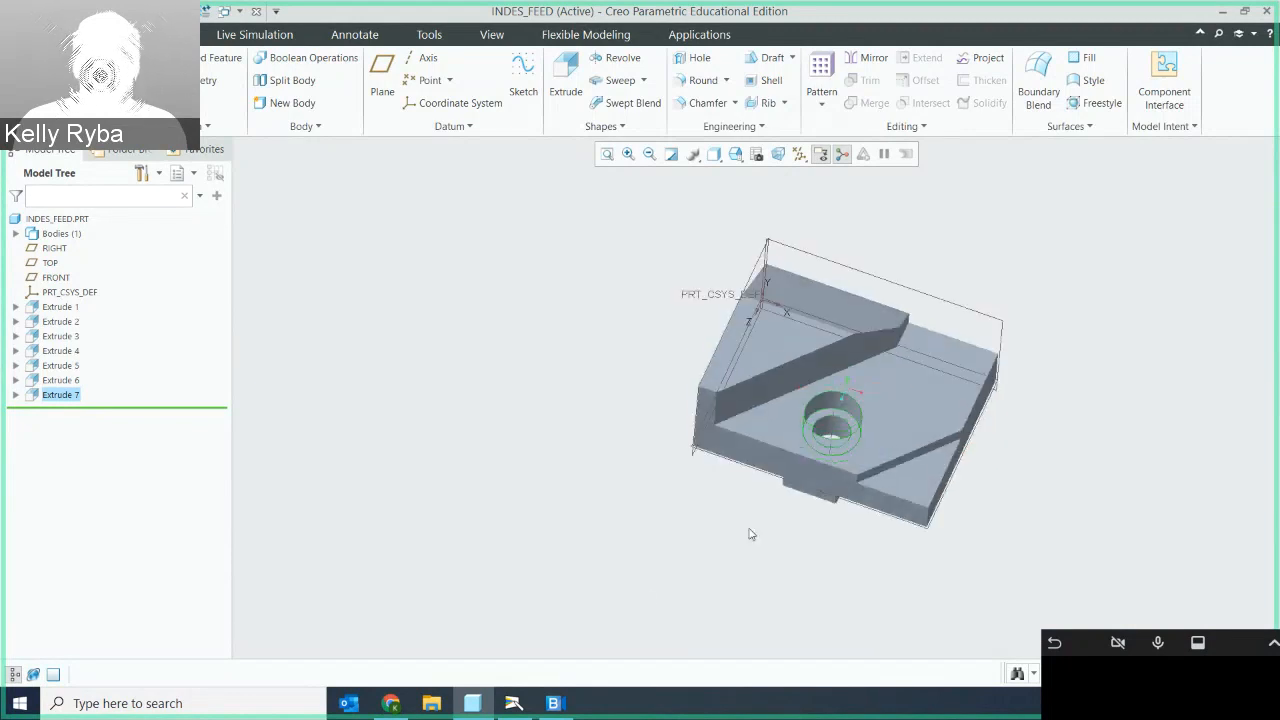
pyautogui.click(512, 704)
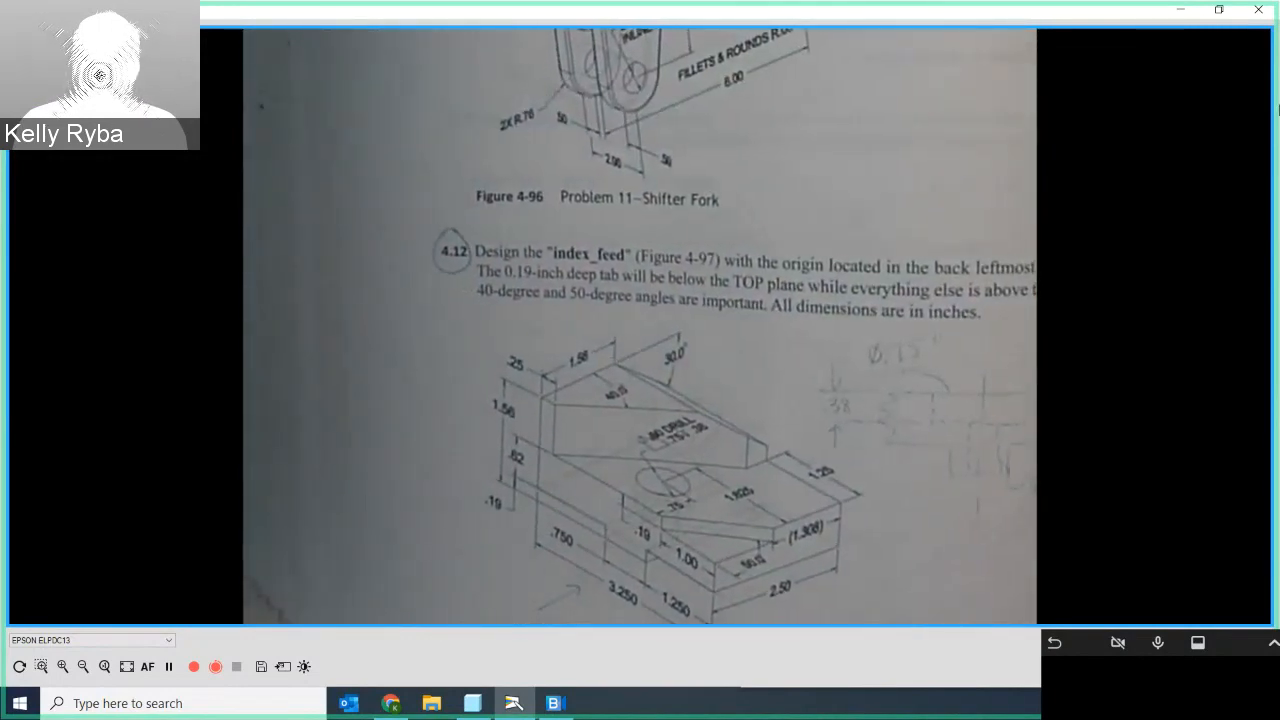
pyautogui.click(1181, 12)
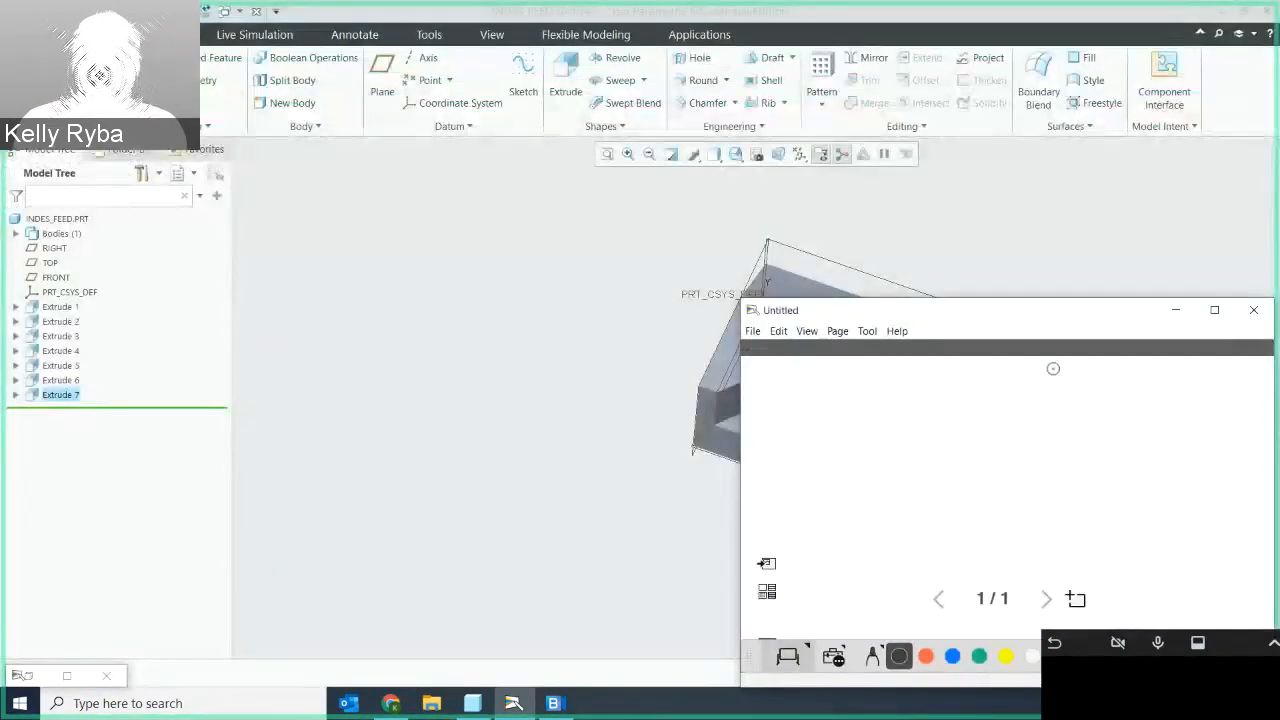
pyautogui.click(1178, 310)
pyautogui.moveTo(926, 460); pyautogui.dragTo(895, 461, button='middle')
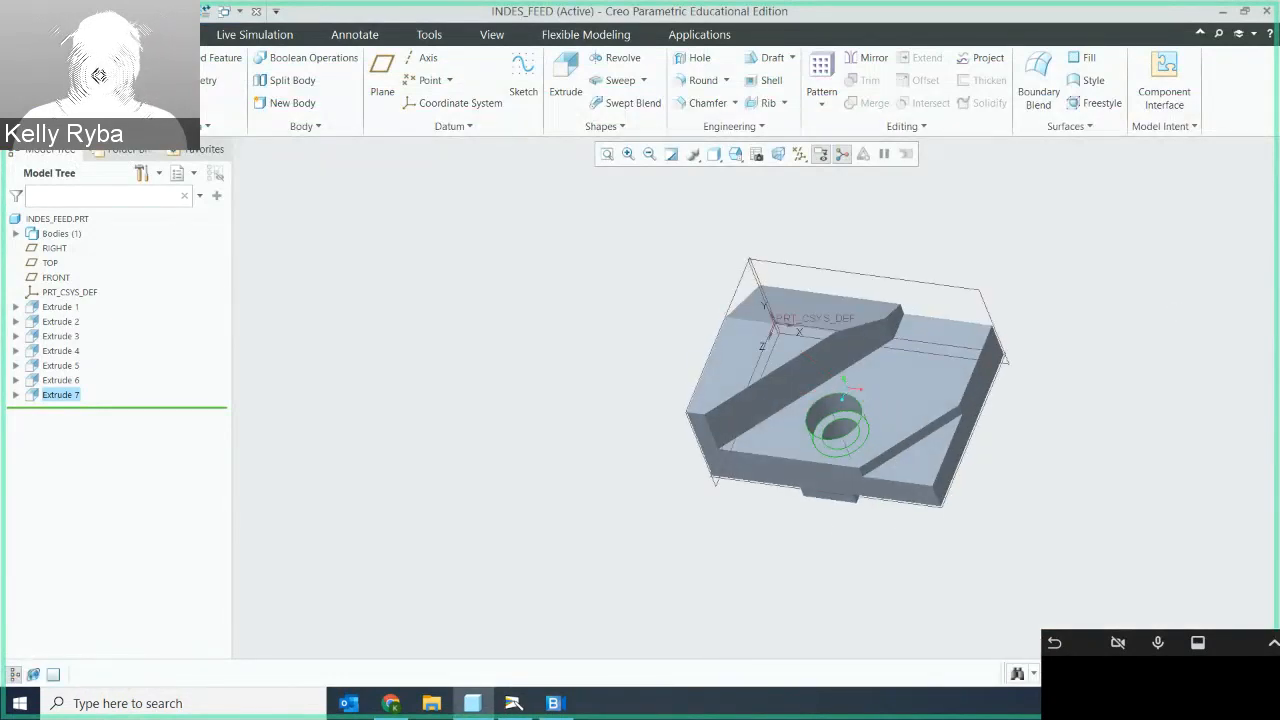
# Create a new solid part named INDEX-FEED3 using the default template.
pyautogui.click(26, 35)
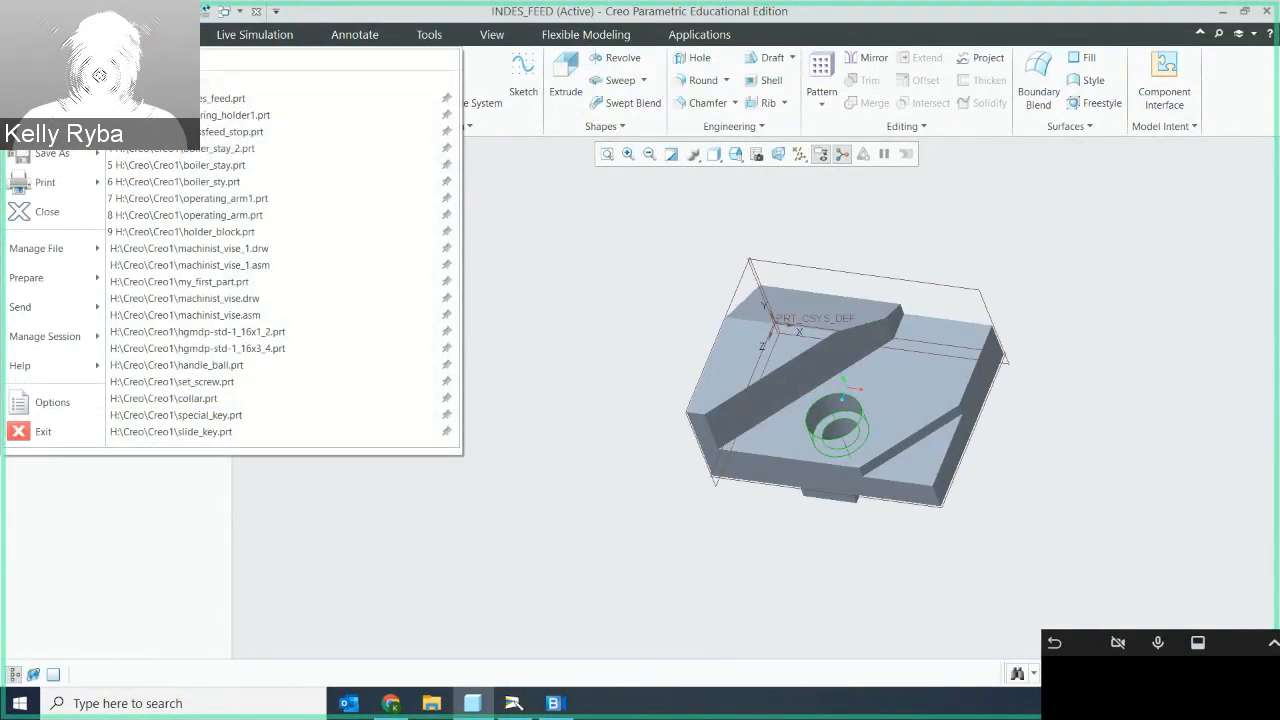
pyautogui.click(42, 65)
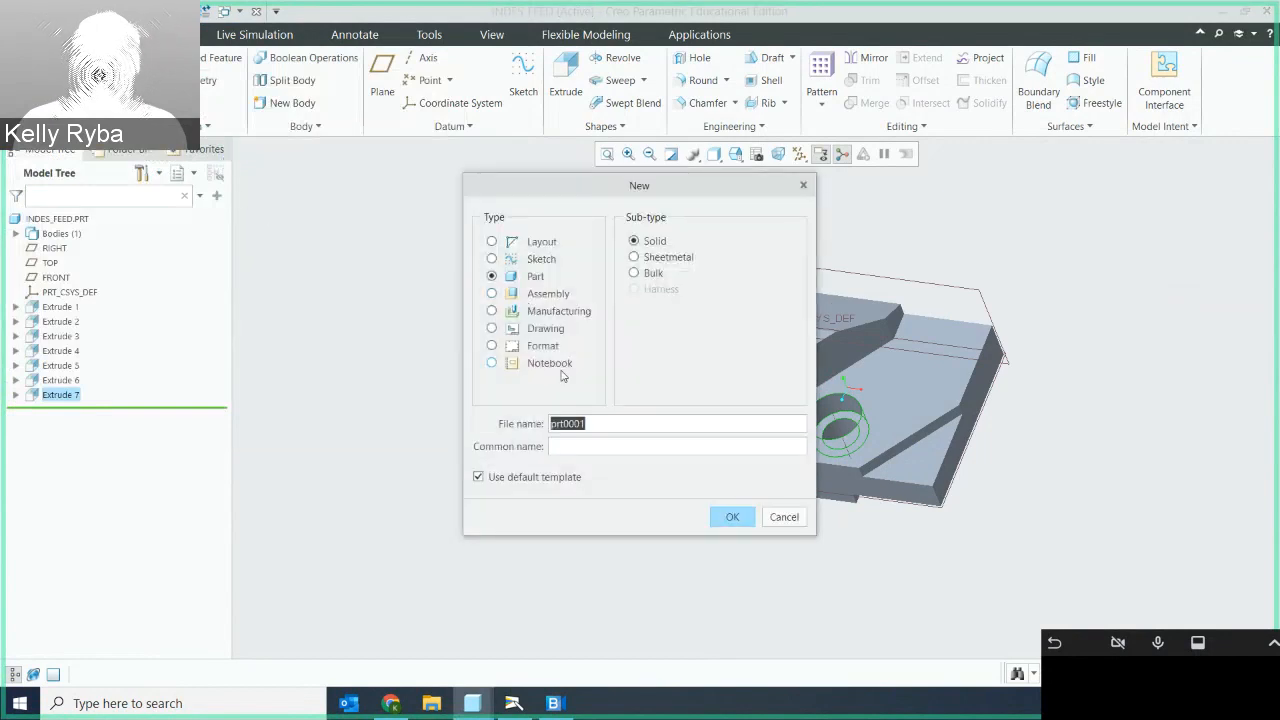
pyautogui.write('int')
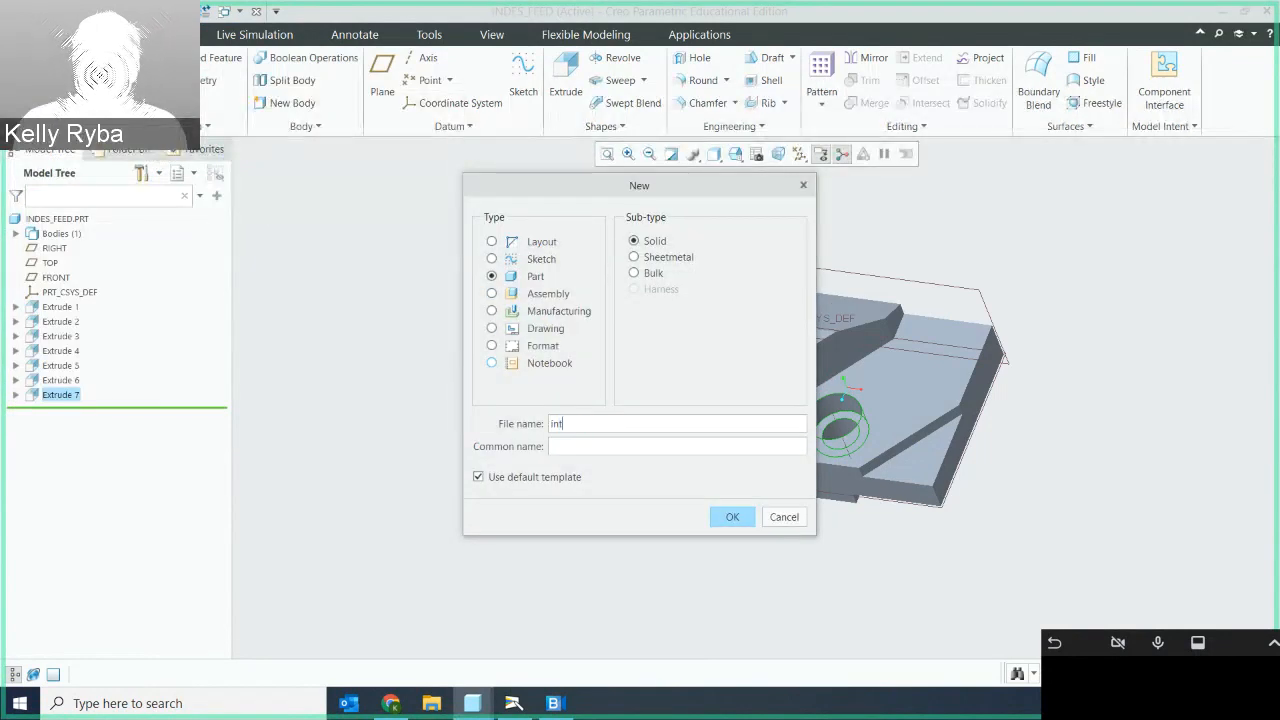
pyautogui.press('BackSpace')
pyautogui.press('BackSpace')
pyautogui.write('INDEX-')
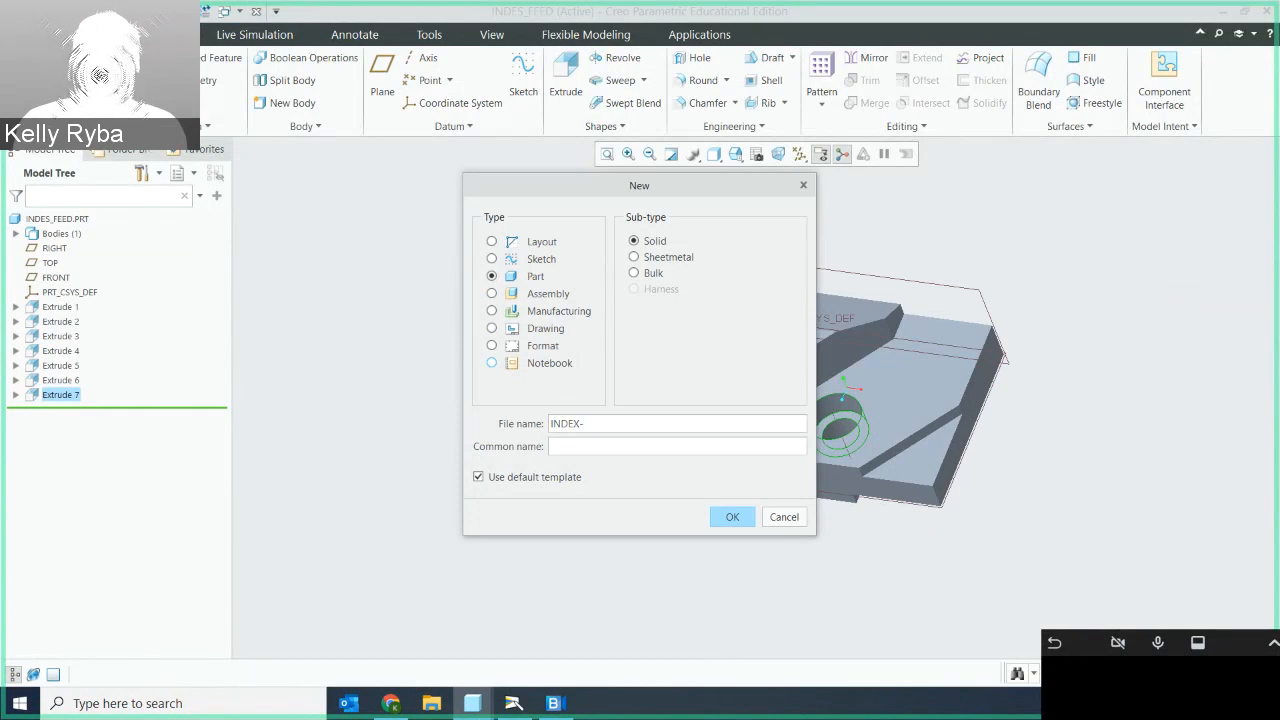
pyautogui.write('FEED3')
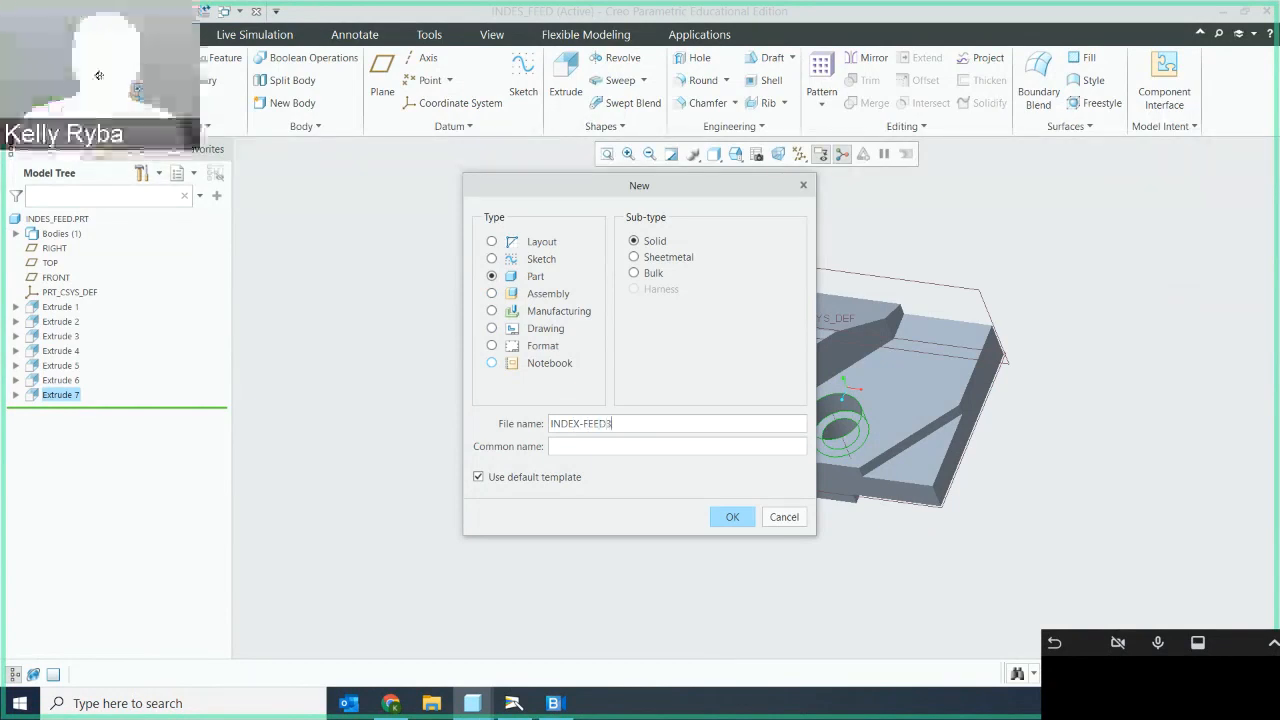
pyautogui.click(732, 517)
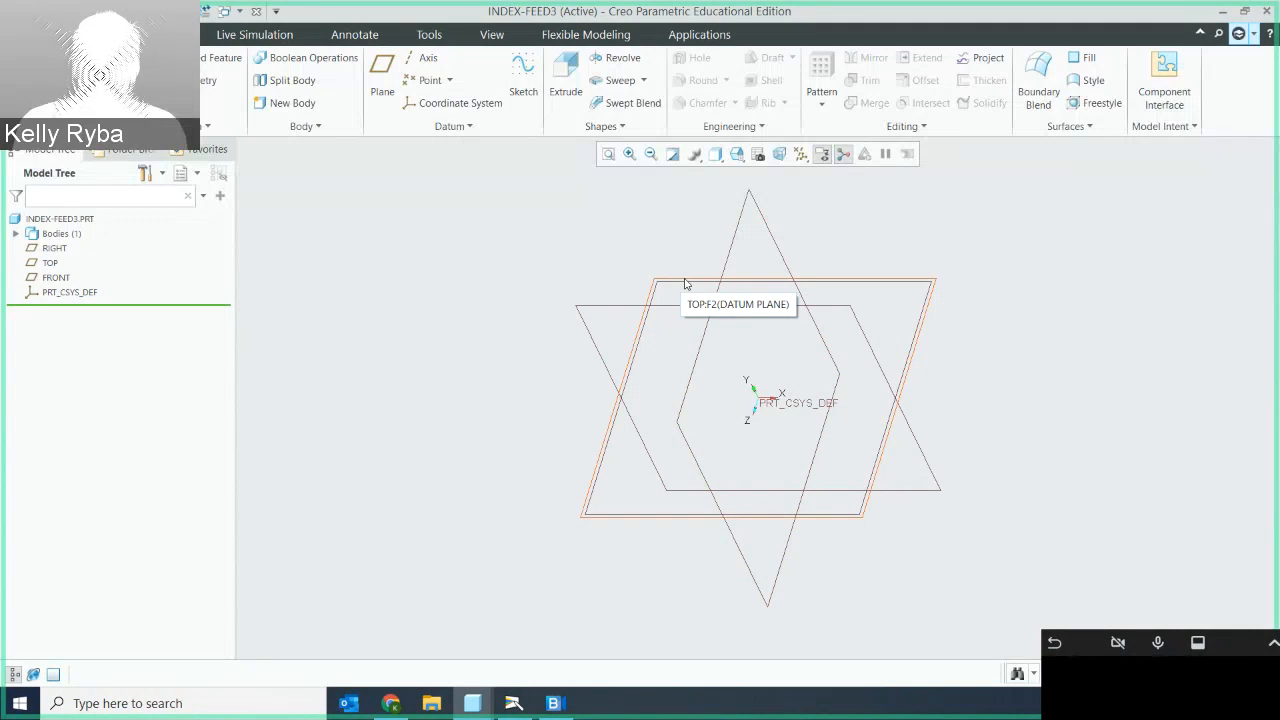
# Start an Extrude with a sketch on the TOP datum plane, oriented to face the sketch view.
pyautogui.click(566, 95)
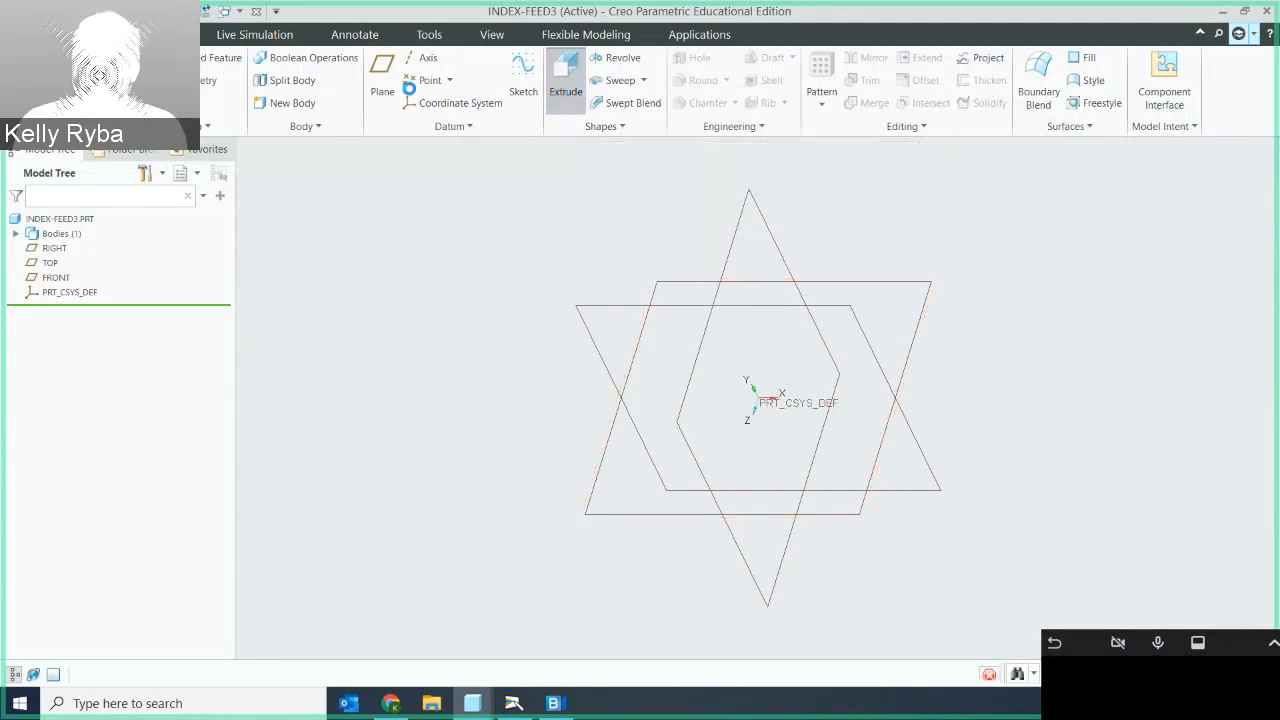
pyautogui.click(136, 127)
pyautogui.click(276, 186)
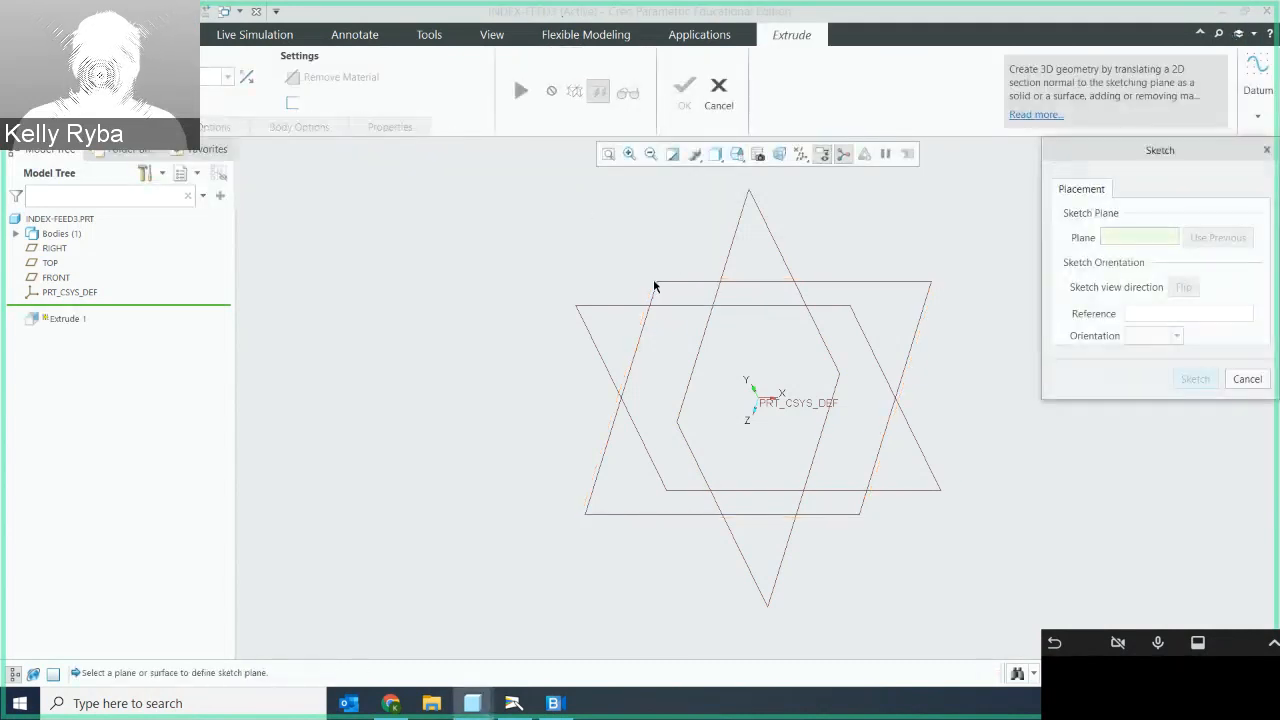
pyautogui.click(668, 281)
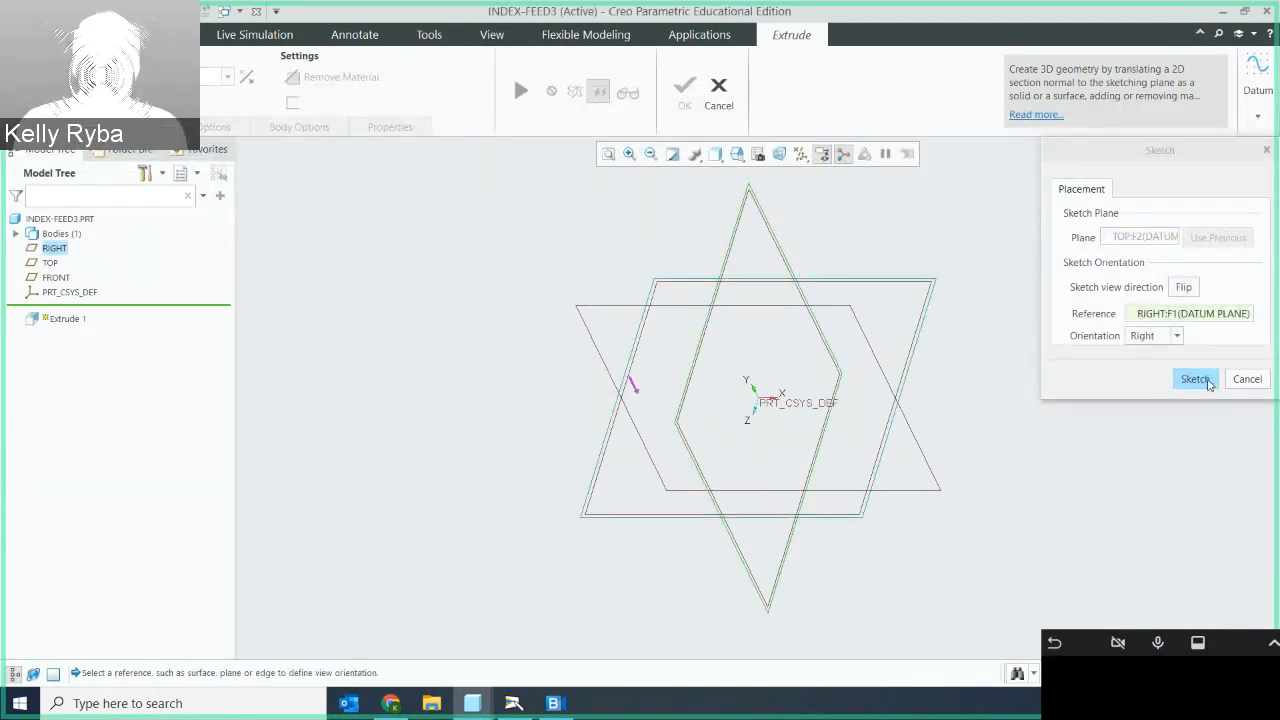
pyautogui.click(1208, 384)
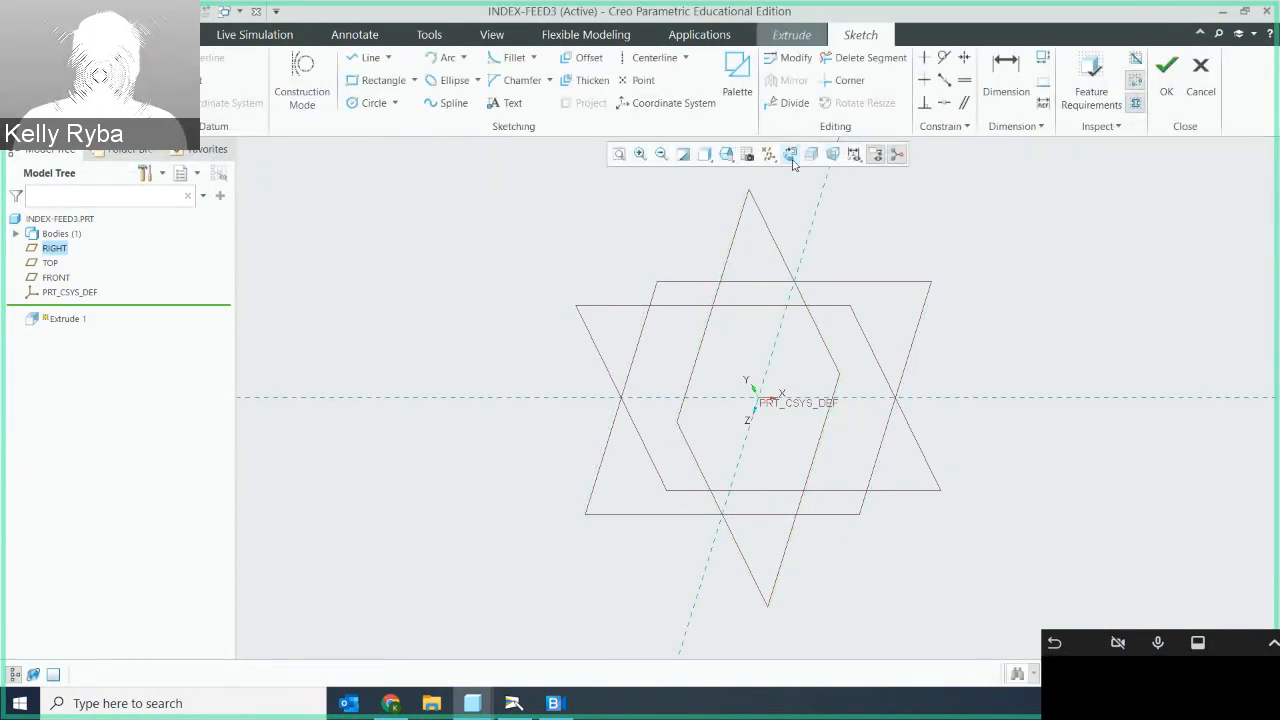
pyautogui.click(790, 155)
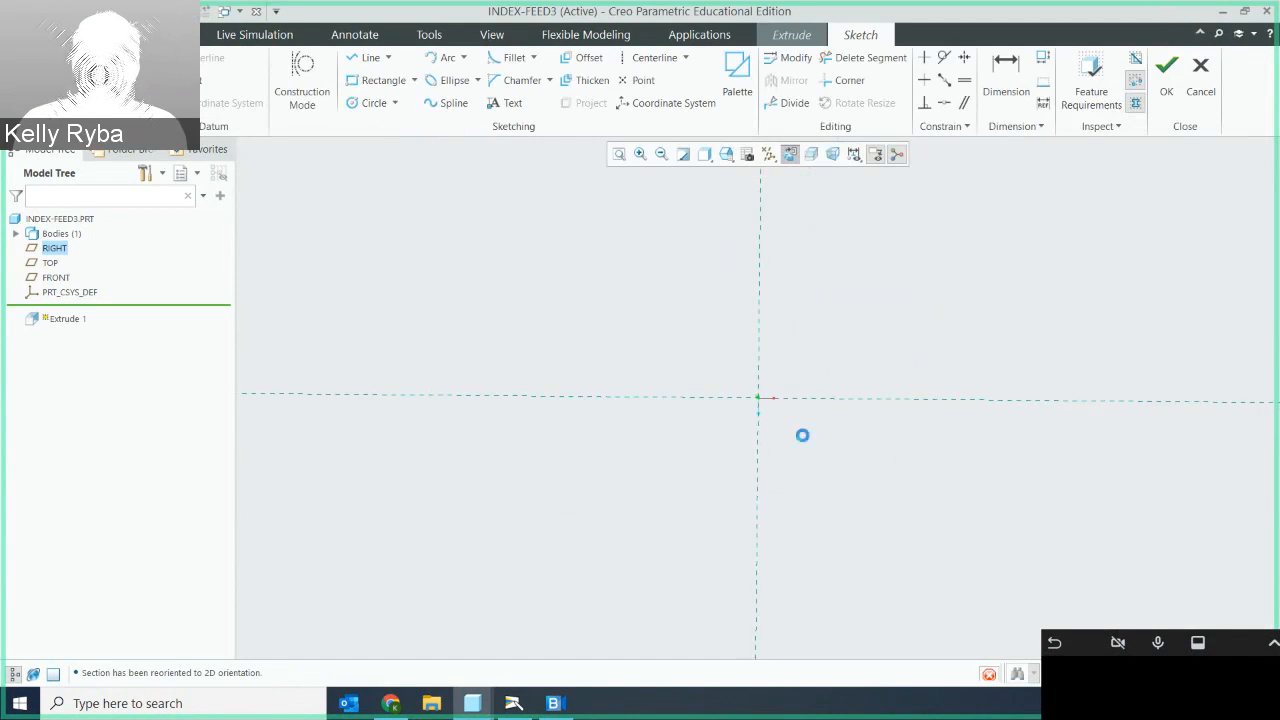
# Sketch a closed rectangle of lines with its back-left corner at the origin, about 7.23 wide and 4.69 deep.
pyautogui.scroll(-5, 782, 410)
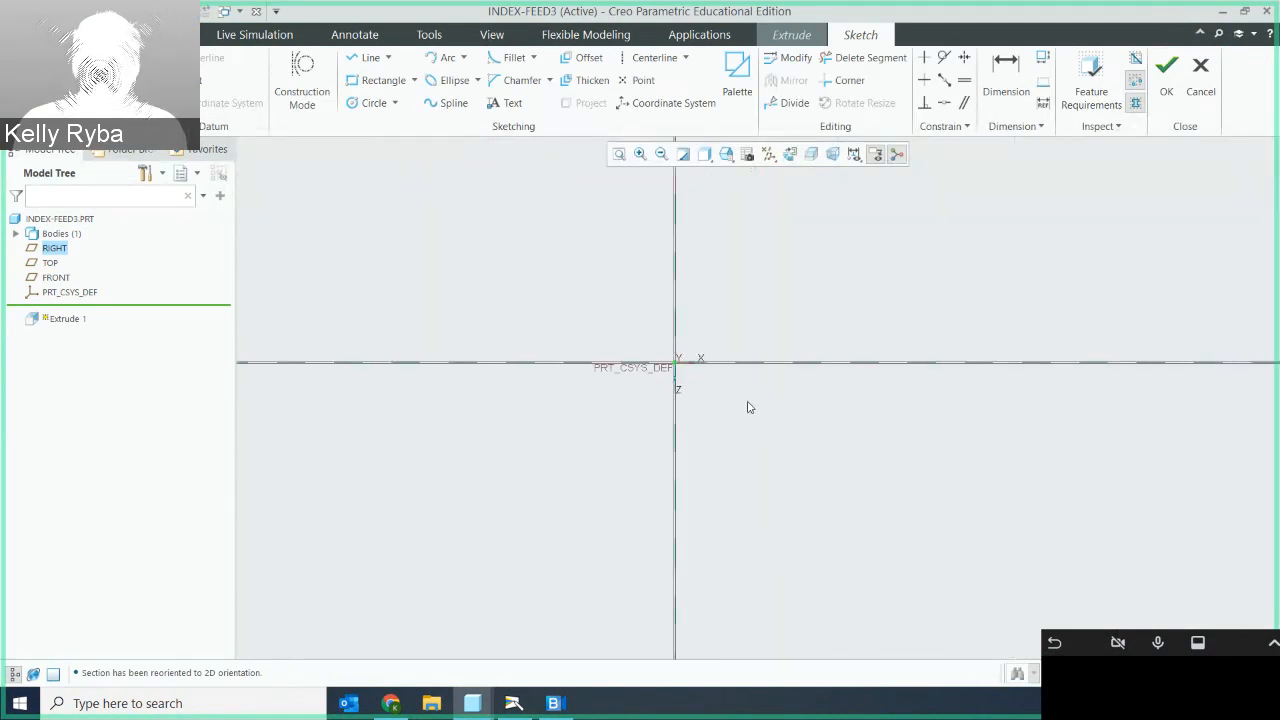
pyautogui.scroll(-3, 707, 388)
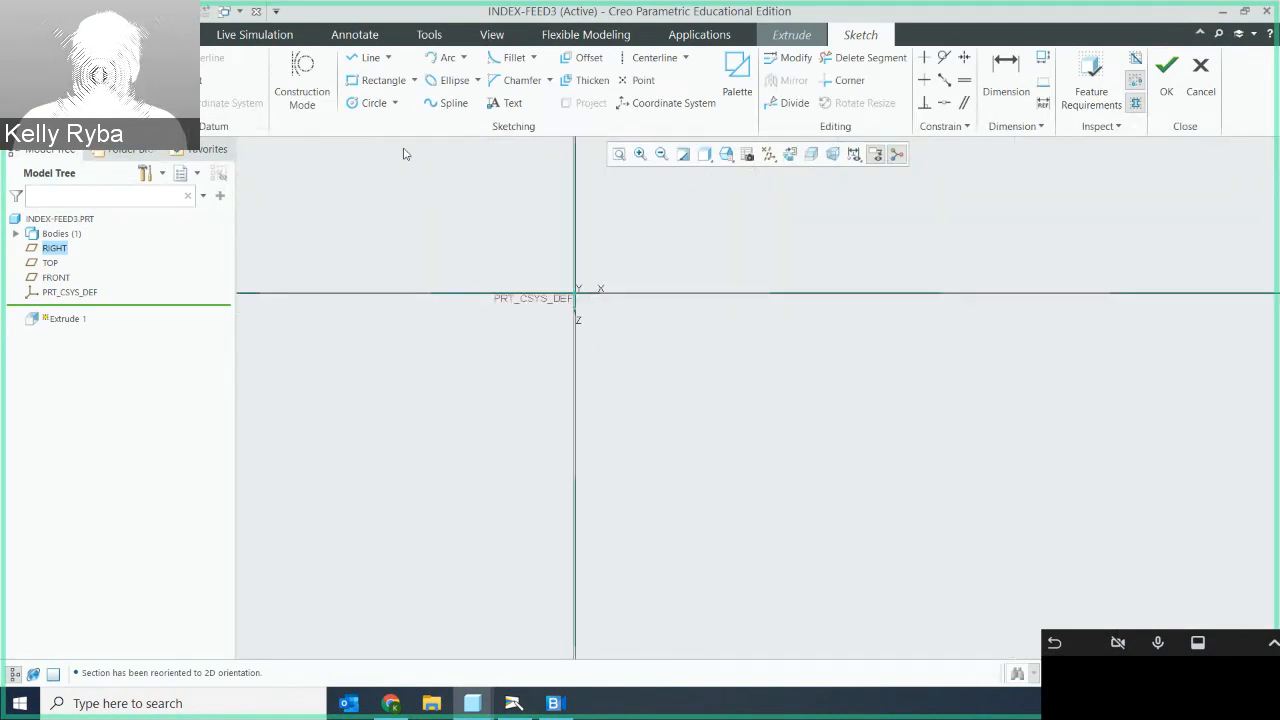
pyautogui.click(370, 60)
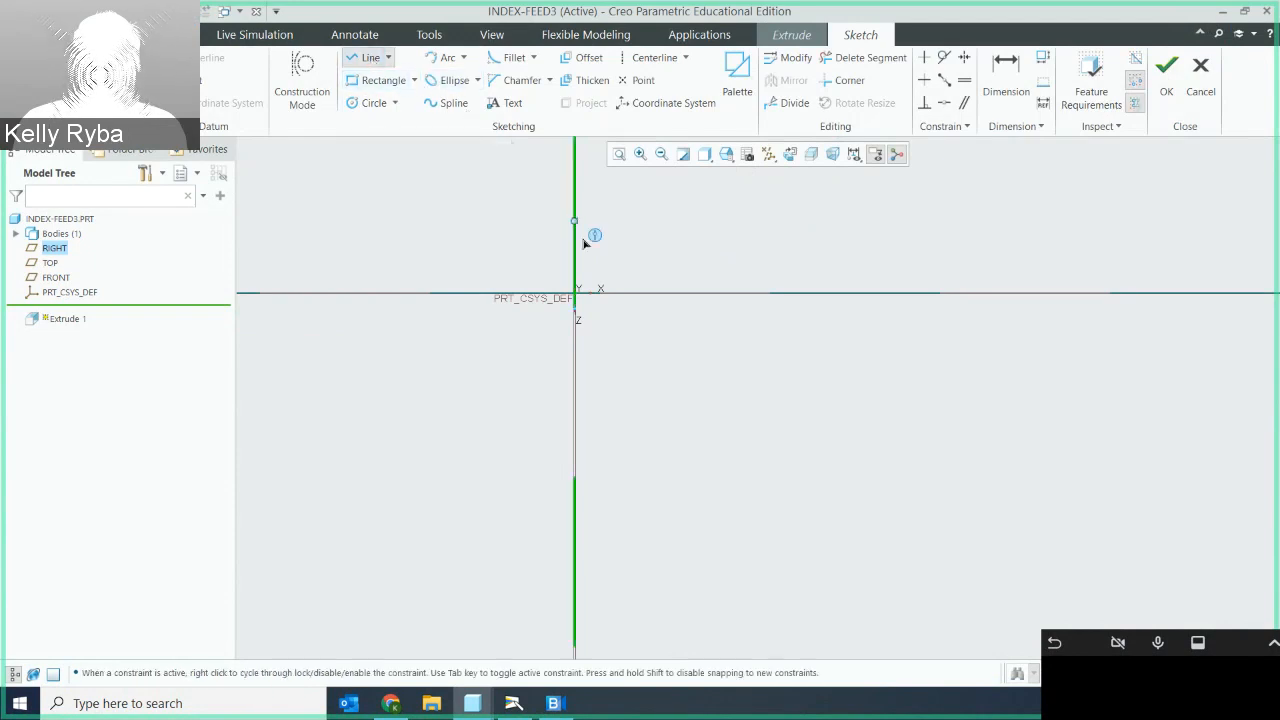
pyautogui.click(576, 293)
pyautogui.click(576, 430)
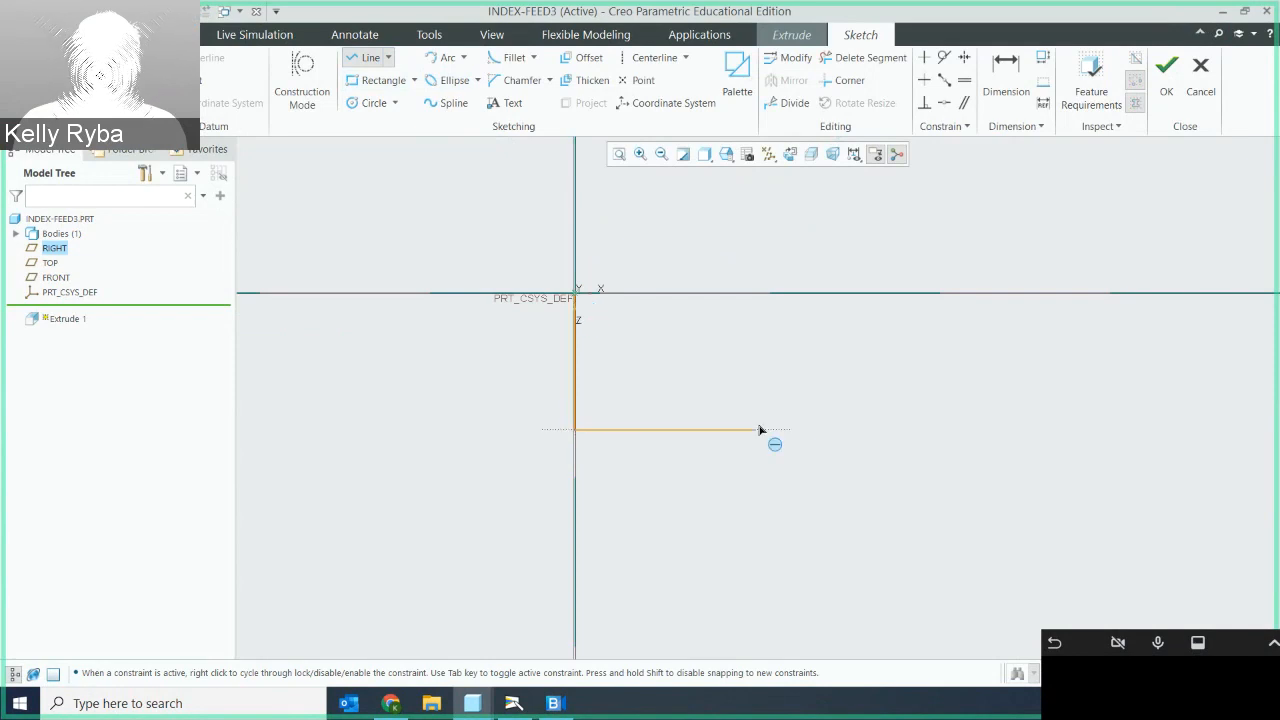
pyautogui.click(786, 430)
pyautogui.click(786, 293)
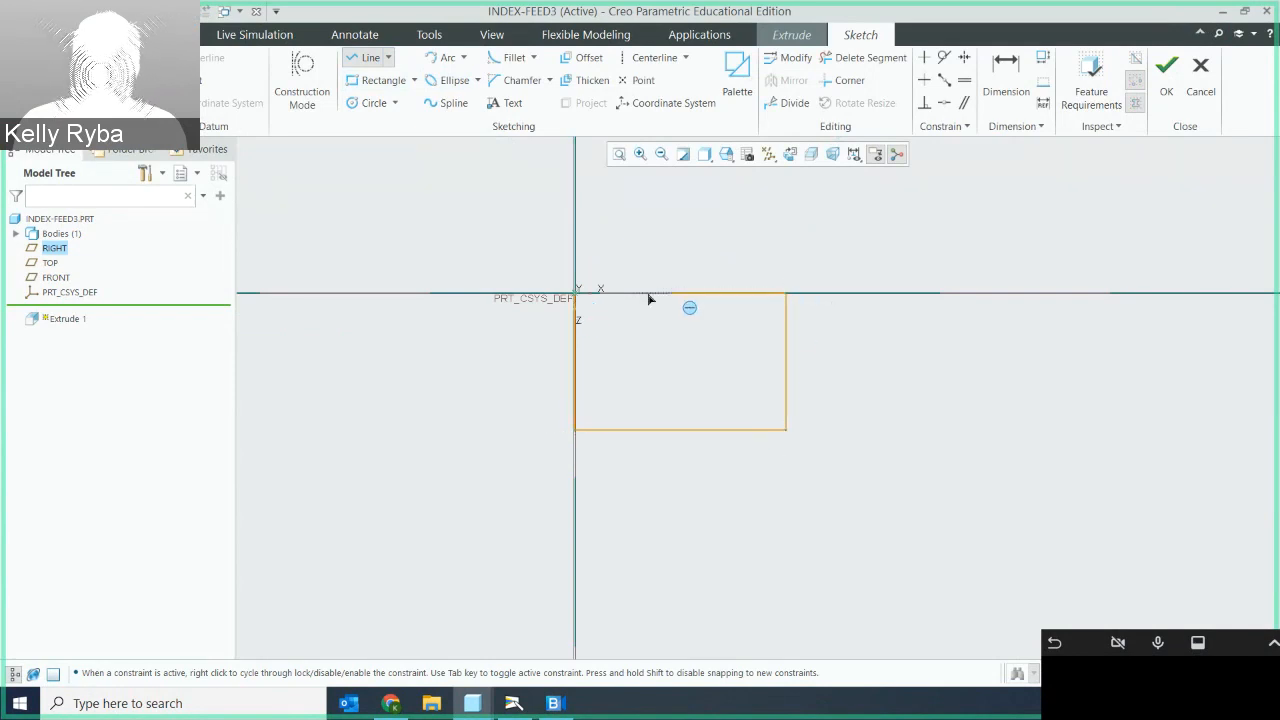
pyautogui.click(577, 294)
pyautogui.middleClick(651, 360)
pyautogui.middleClick(653, 375)
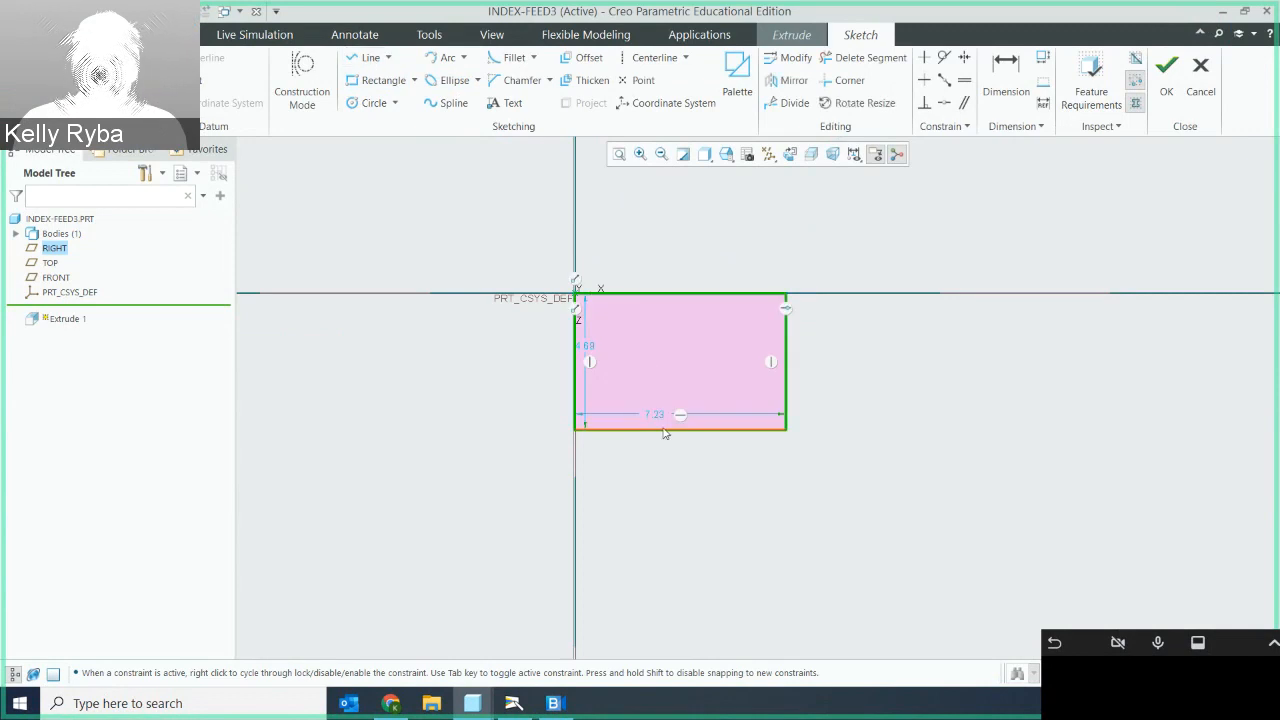
# Set the rectangle's width to 3.25 and depth to 2.5, with the dimensions placed outside the profile.
pyautogui.doubleClick(665, 477)
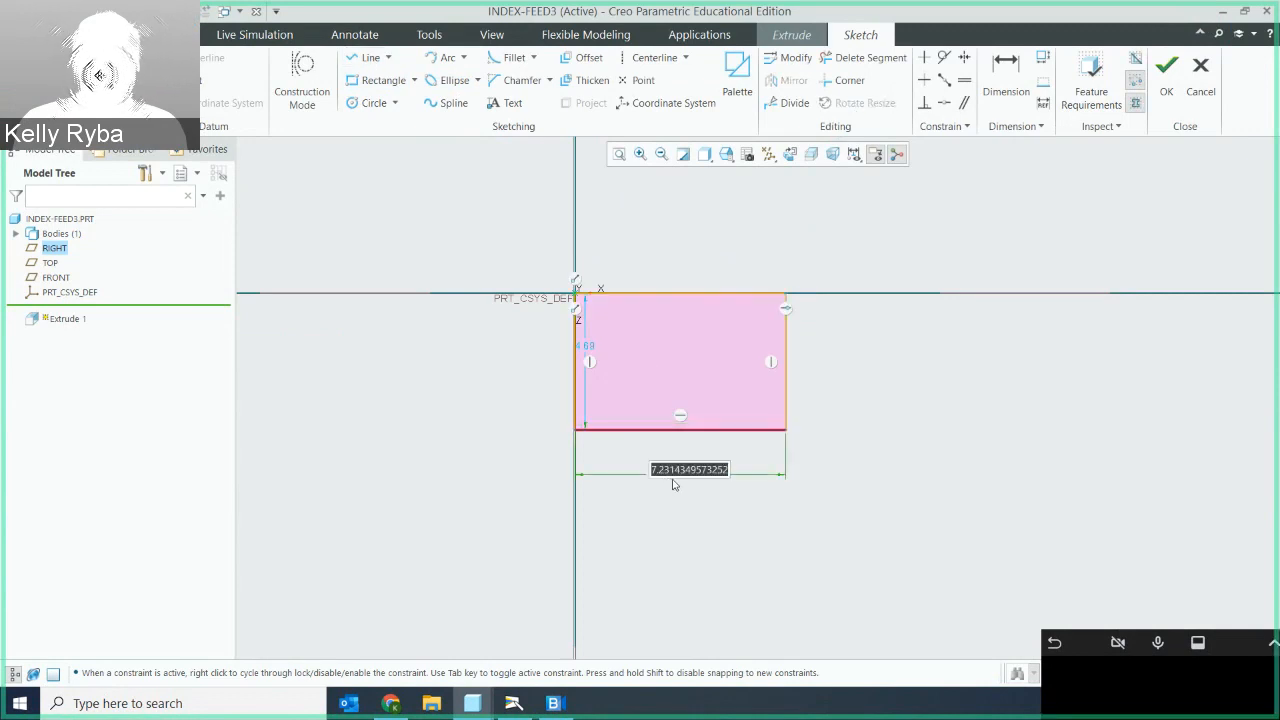
pyautogui.write('3.25')
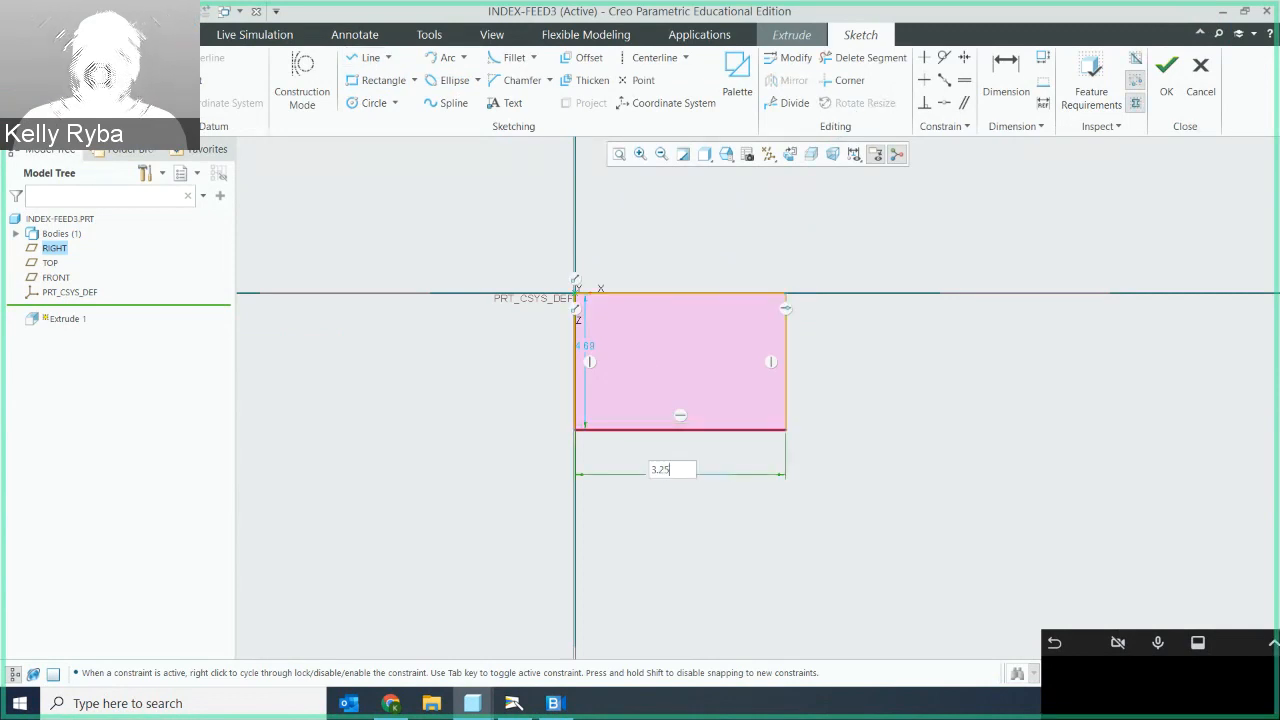
pyautogui.press('Return')
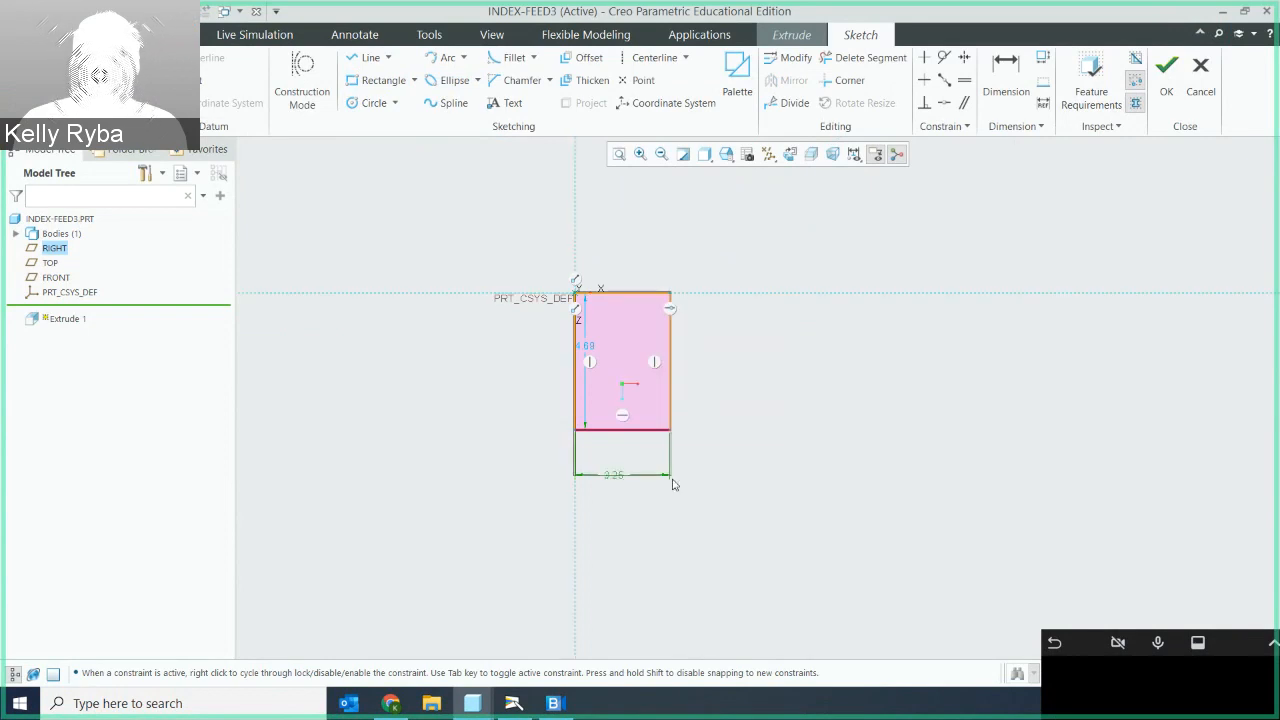
pyautogui.click(583, 352)
pyautogui.middleClick(531, 354)
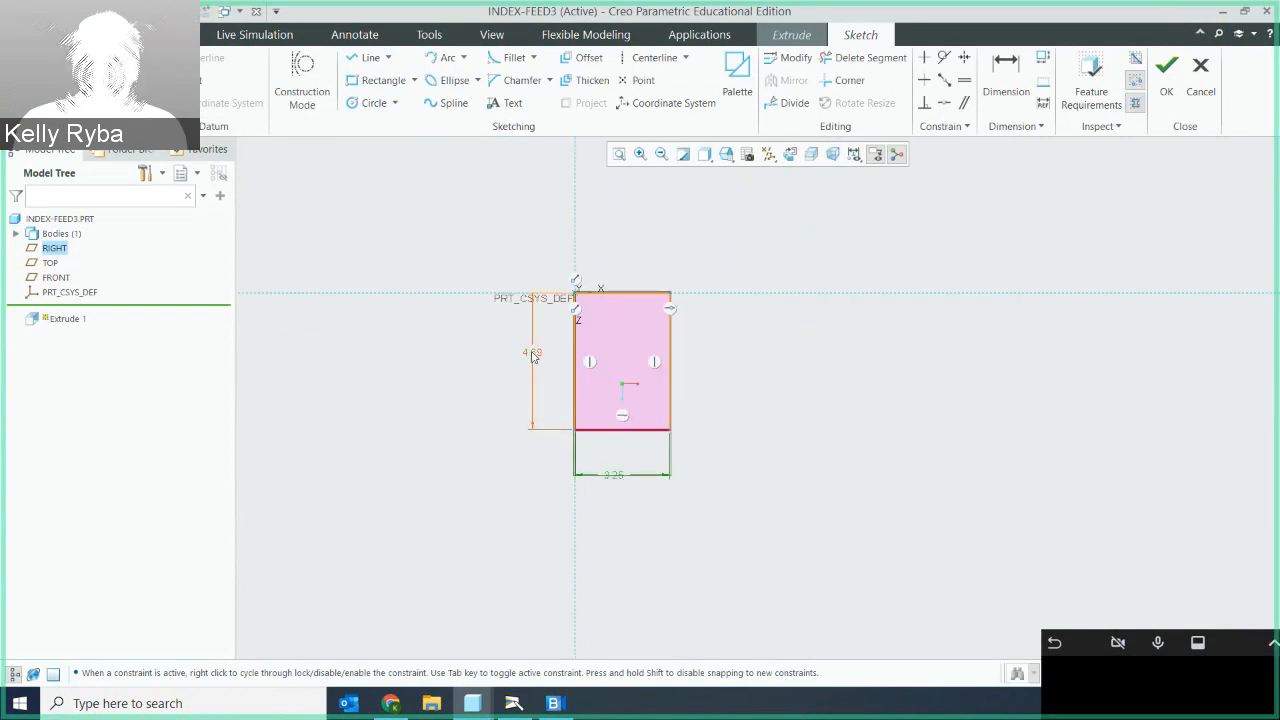
pyautogui.write('2.5')
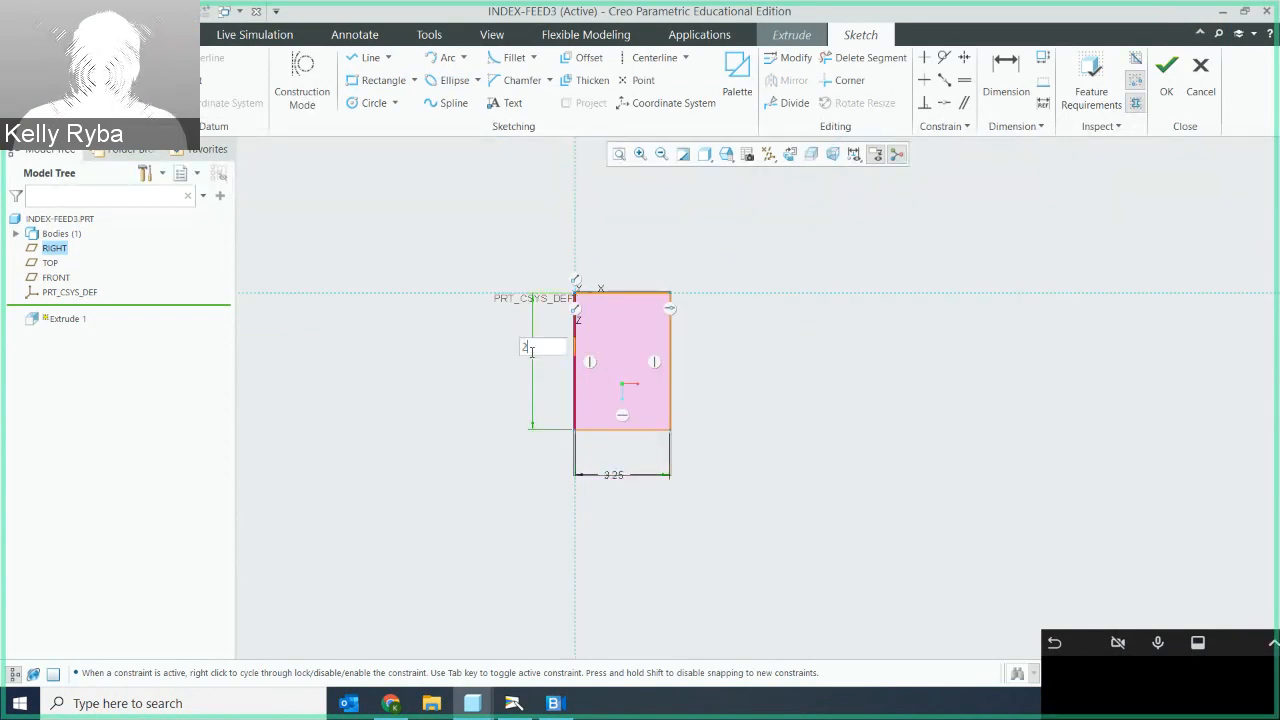
pyautogui.press('Return')
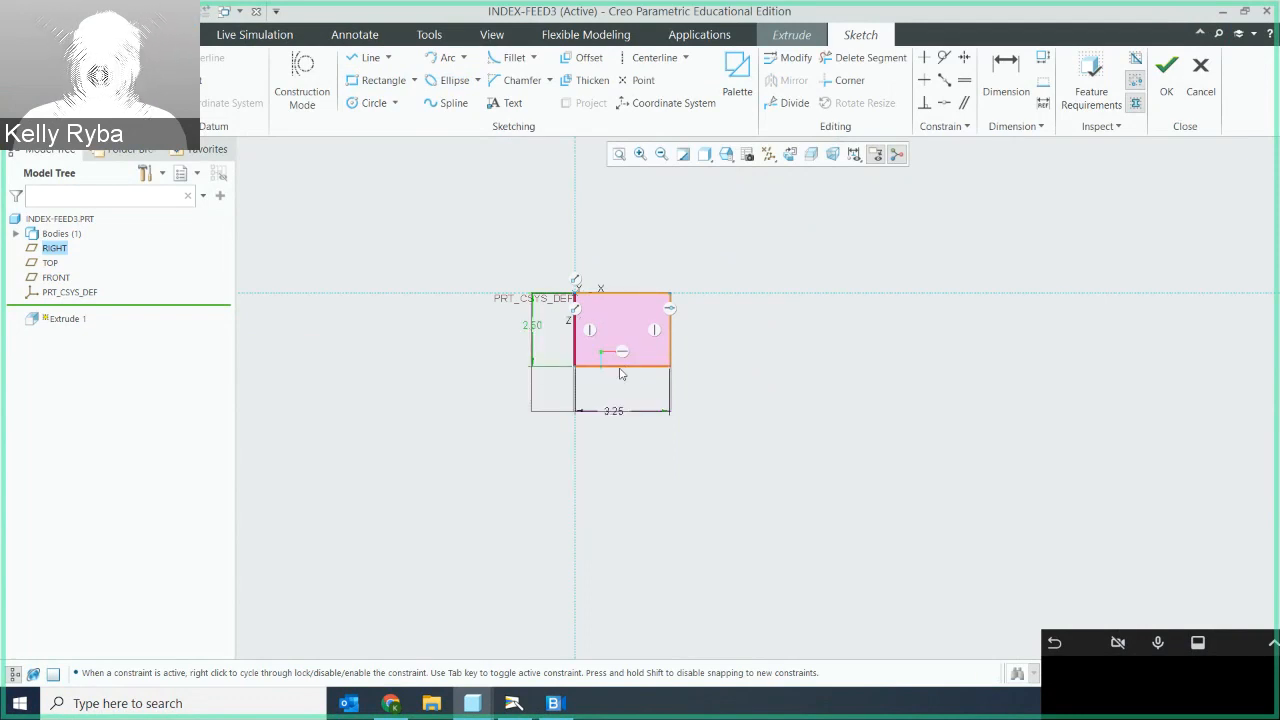
pyautogui.moveTo(615, 411); pyautogui.dragTo(622, 385)
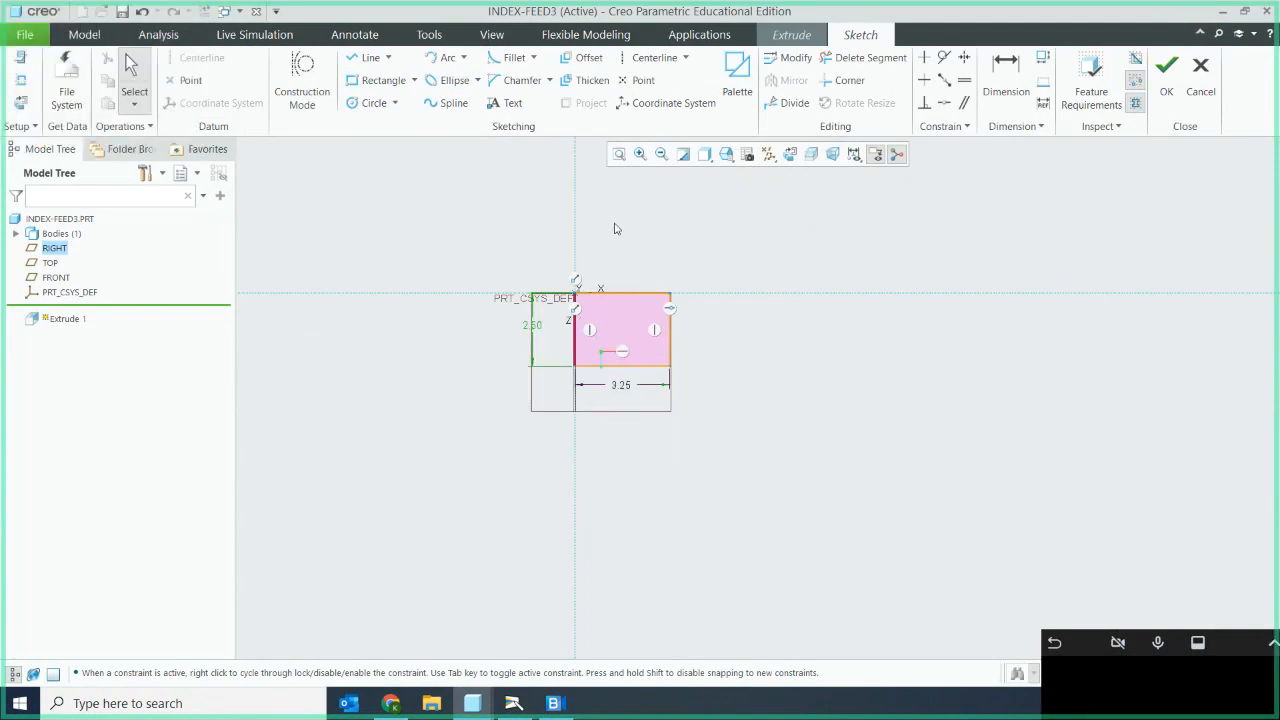
pyautogui.click(619, 154)
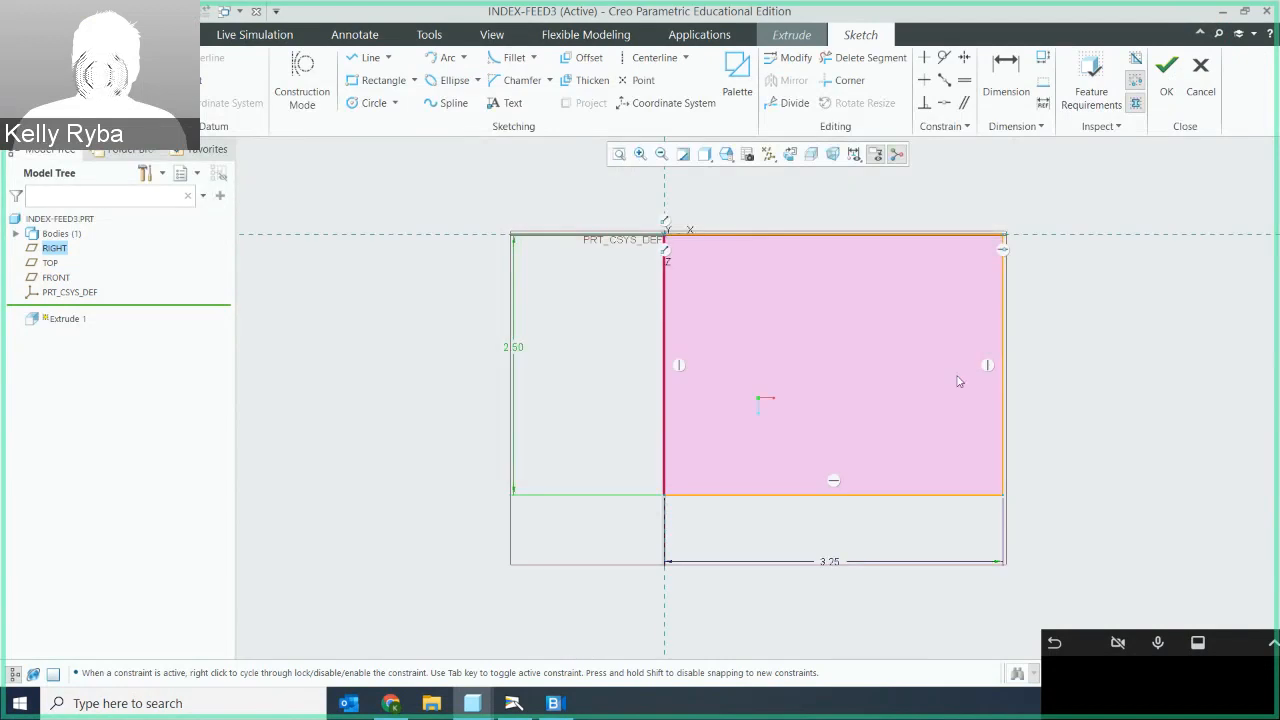
# Check the rectangle sketch against the feature requirements and finish the sketch.
pyautogui.click(1093, 98)
pyautogui.click(640, 437)
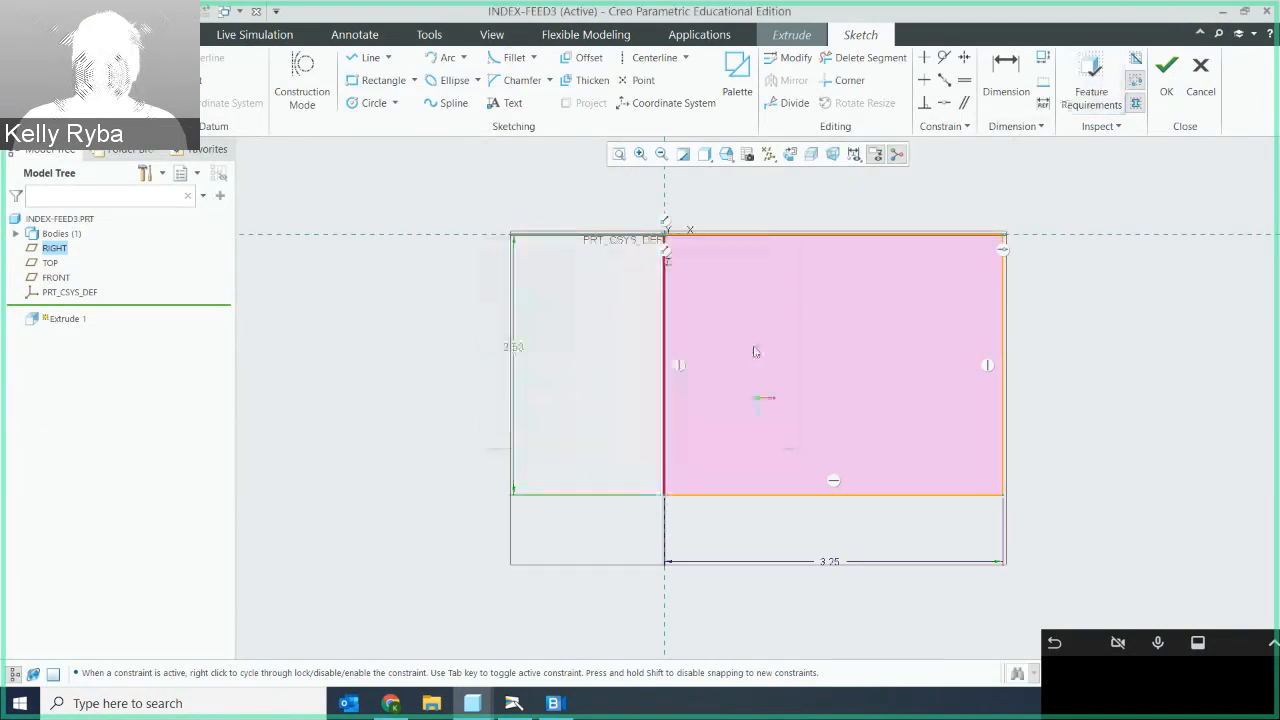
pyautogui.click(1166, 70)
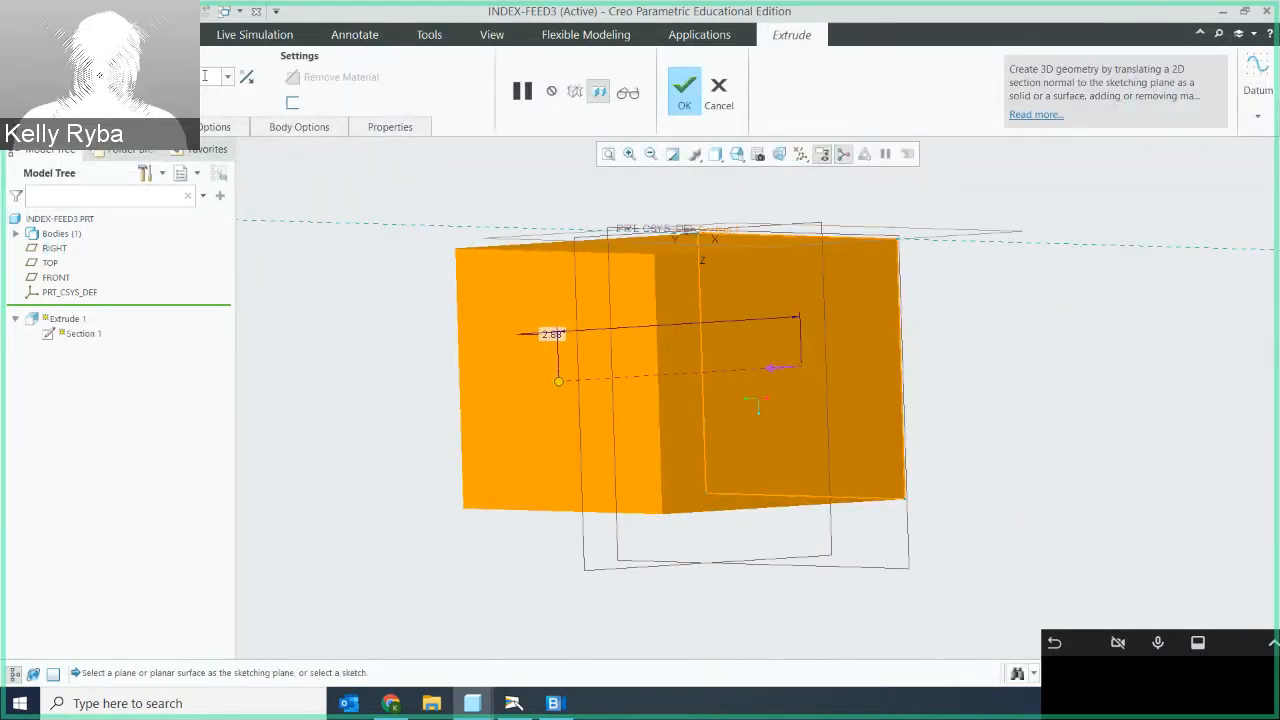
# Extrude the rectangle 0.62 above the TOP plane to form the base block.
pyautogui.write('1')
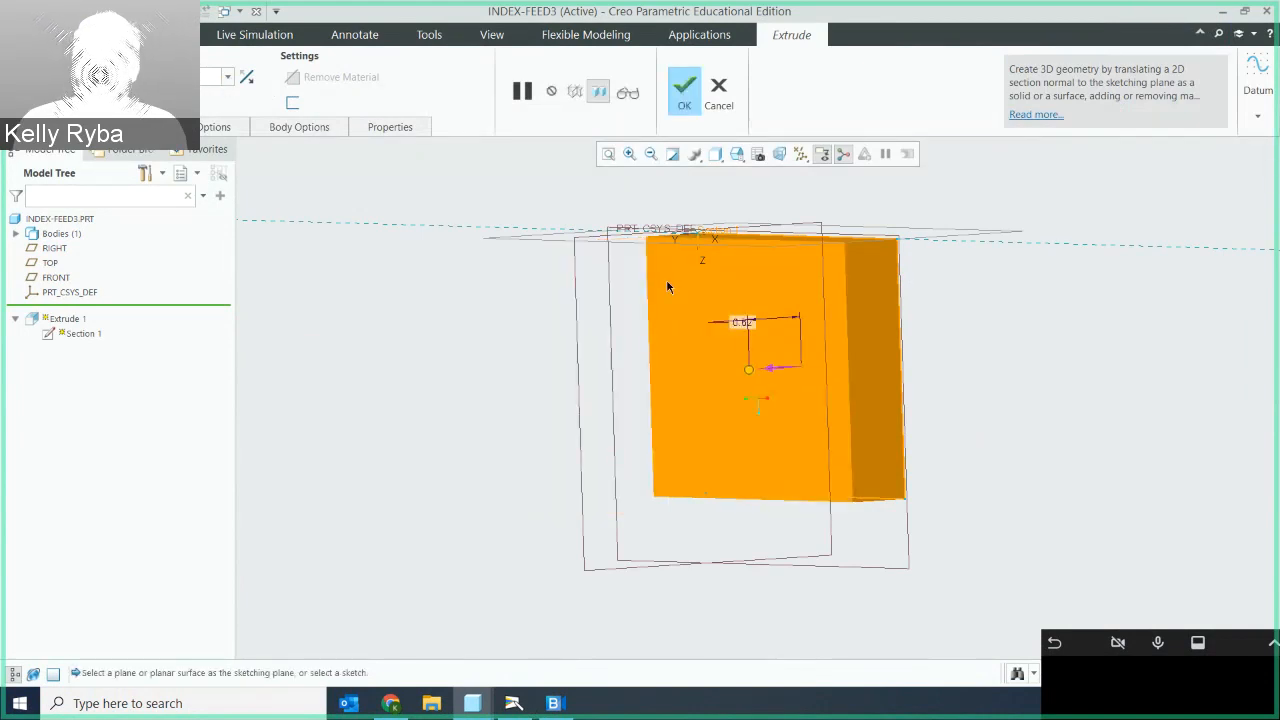
pyautogui.moveTo(768, 292)
pyautogui.mouseDown(button='middle')
pyautogui.moveTo(749, 277)
pyautogui.moveTo(823, 251)
pyautogui.moveTo(823, 217)
pyautogui.moveTo(843, 203)
pyautogui.mouseUp(button='middle')
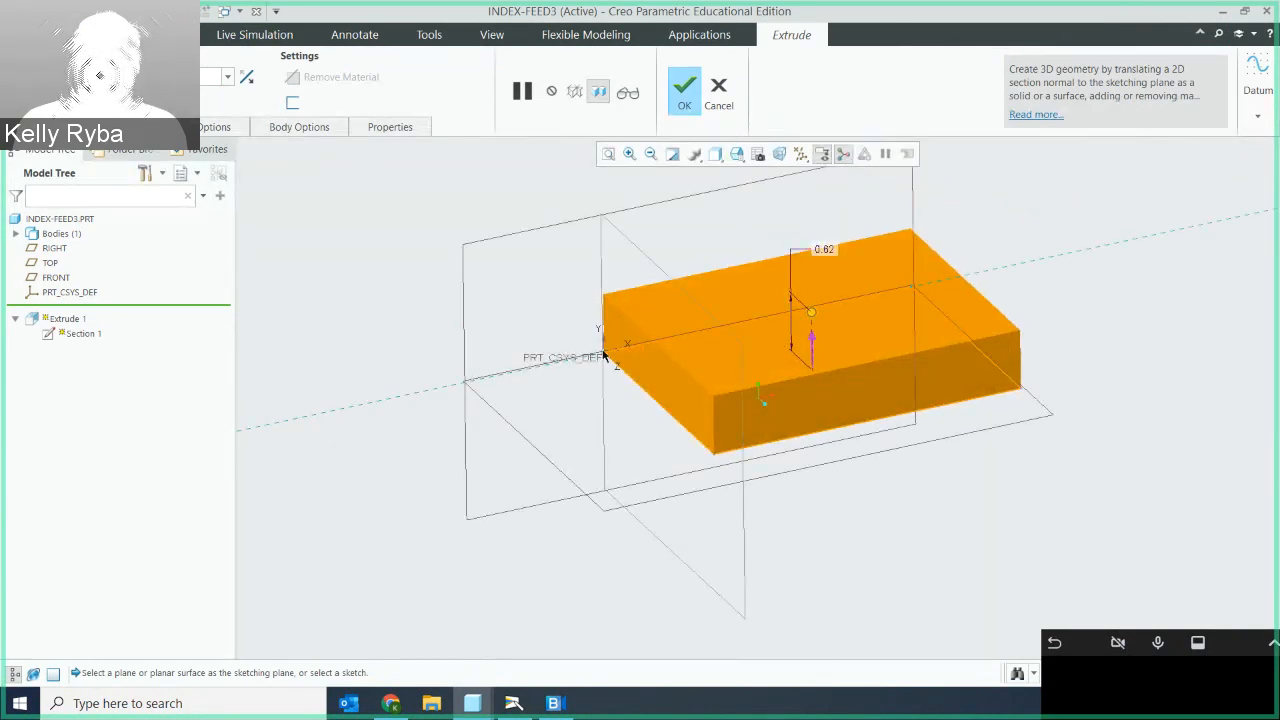
pyautogui.moveTo(765, 349)
pyautogui.mouseDown(button='middle')
pyautogui.moveTo(757, 394)
pyautogui.moveTo(723, 366)
pyautogui.moveTo(745, 360)
pyautogui.mouseUp(button='middle')
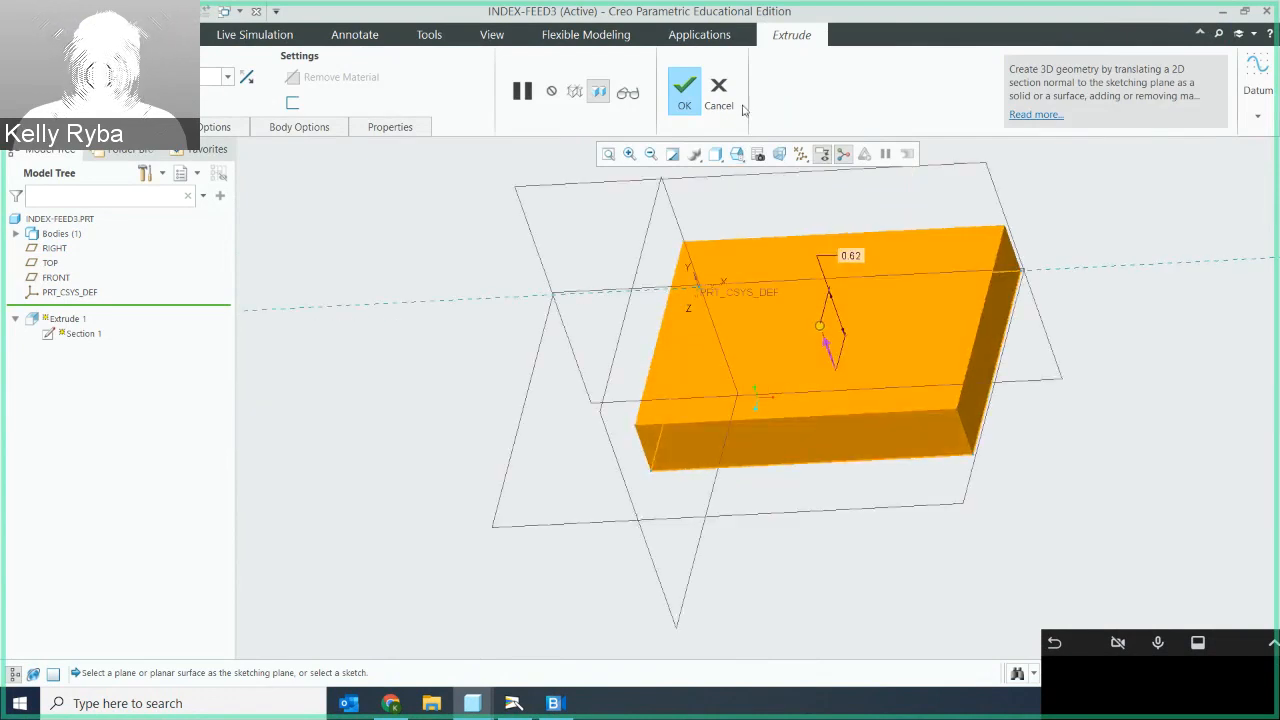
pyautogui.click(684, 88)
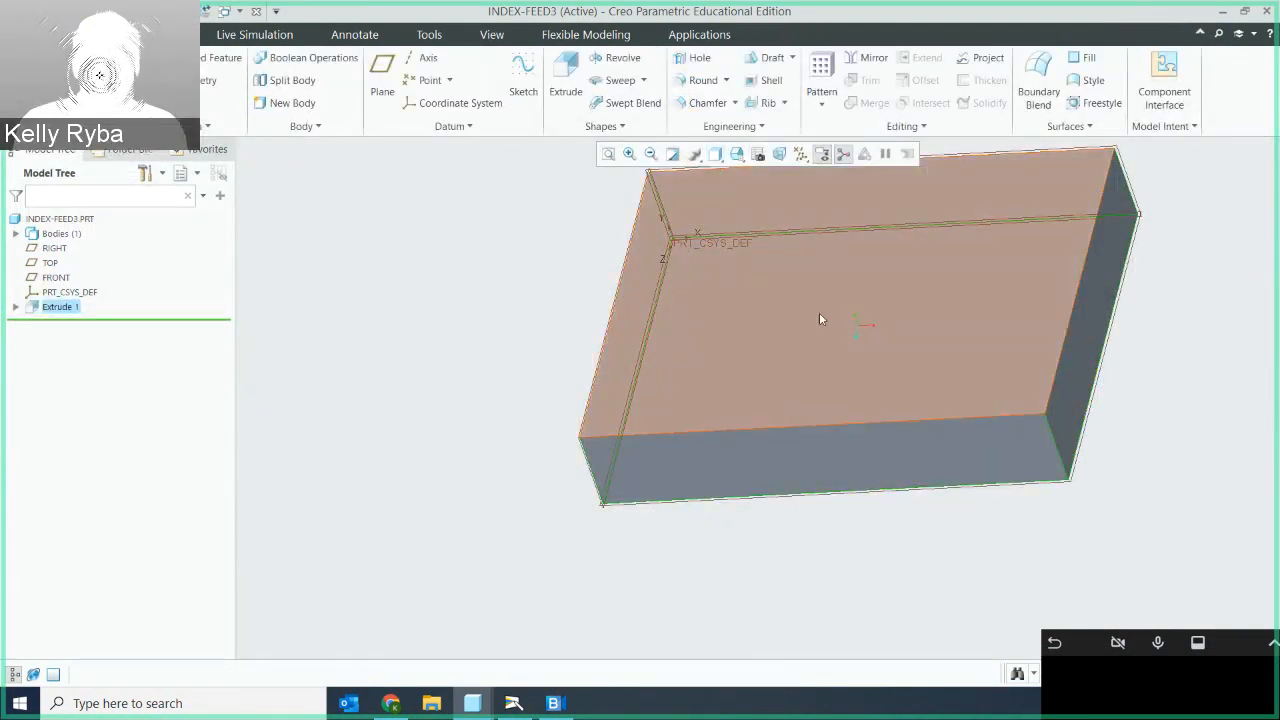
# Start an Extrude on the block's front face and sketch a closed rectangle of lines below its bottom edge, about 0.77 wide and 0.20 deep.
pyautogui.moveTo(819, 312); pyautogui.dragTo(797, 437, button='middle')
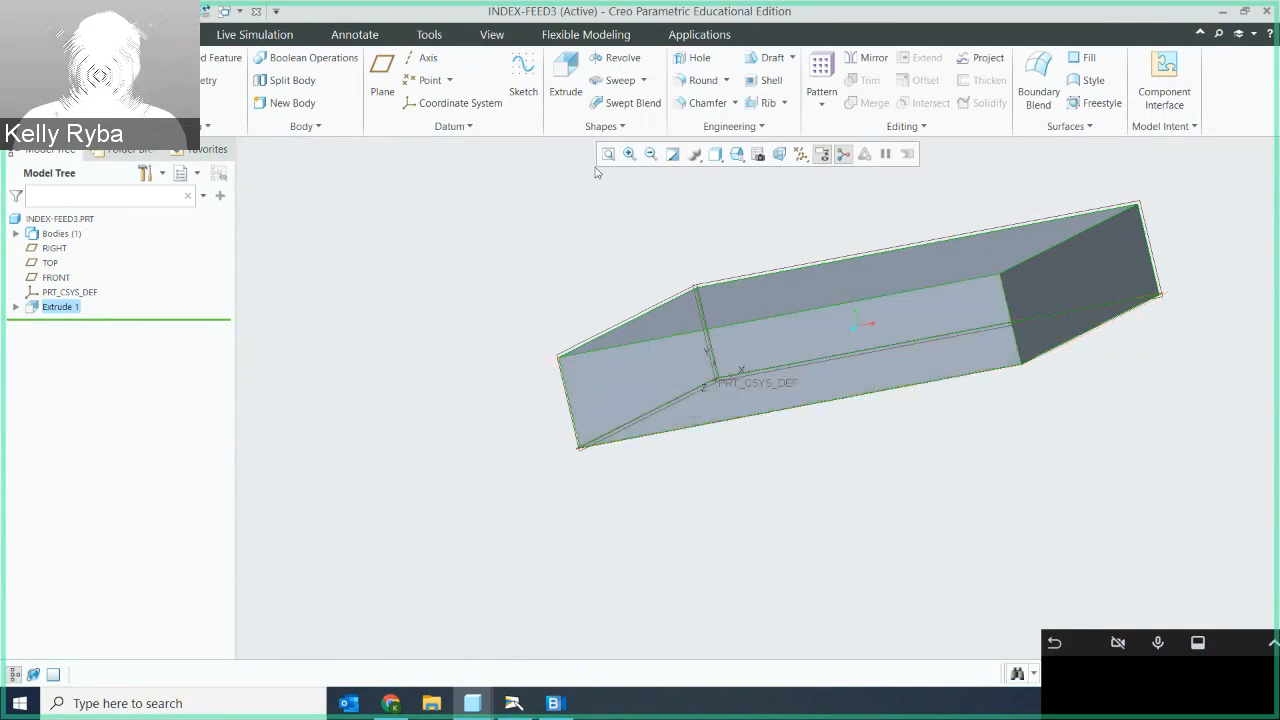
pyautogui.click(560, 90)
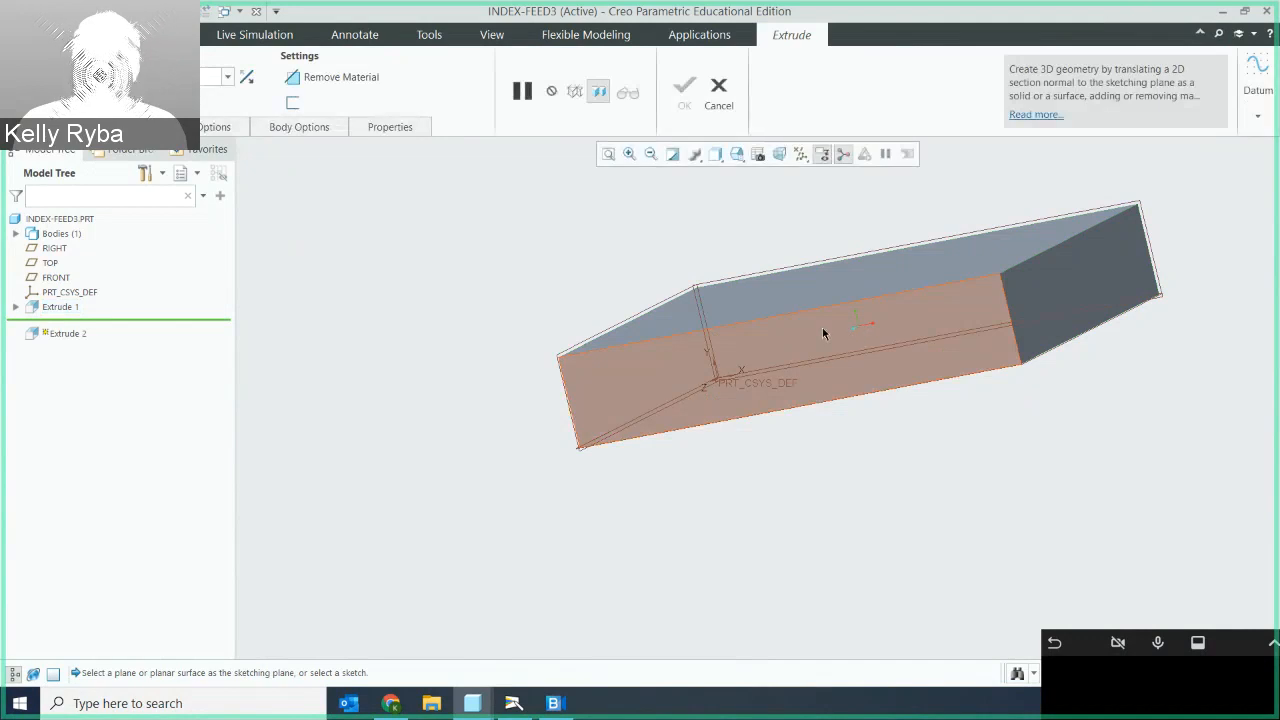
pyautogui.click(819, 328)
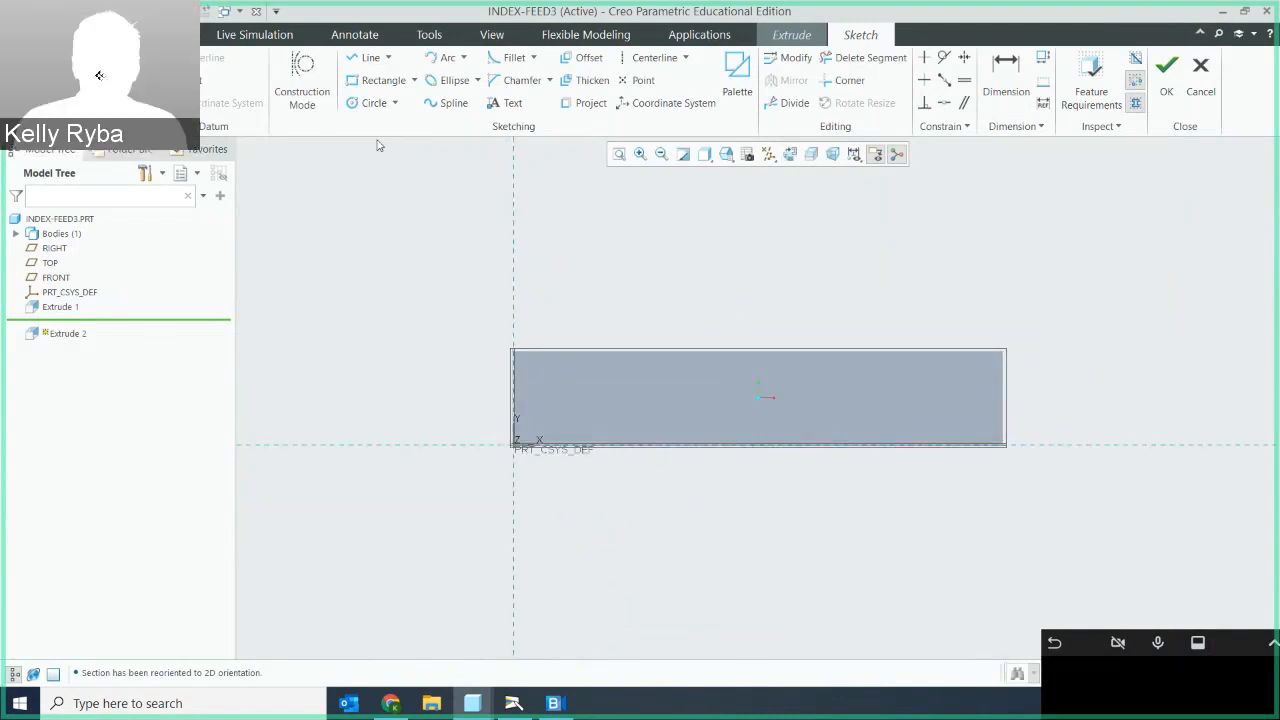
pyautogui.click(368, 57)
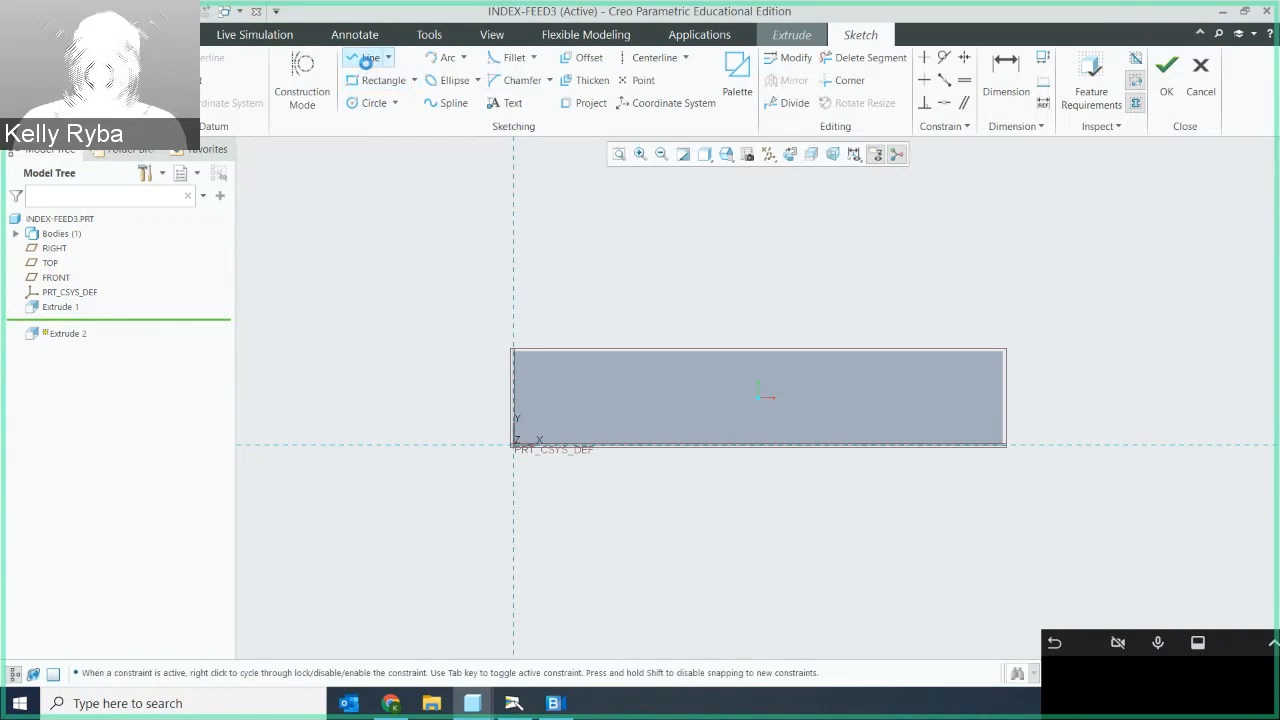
pyautogui.click(689, 447)
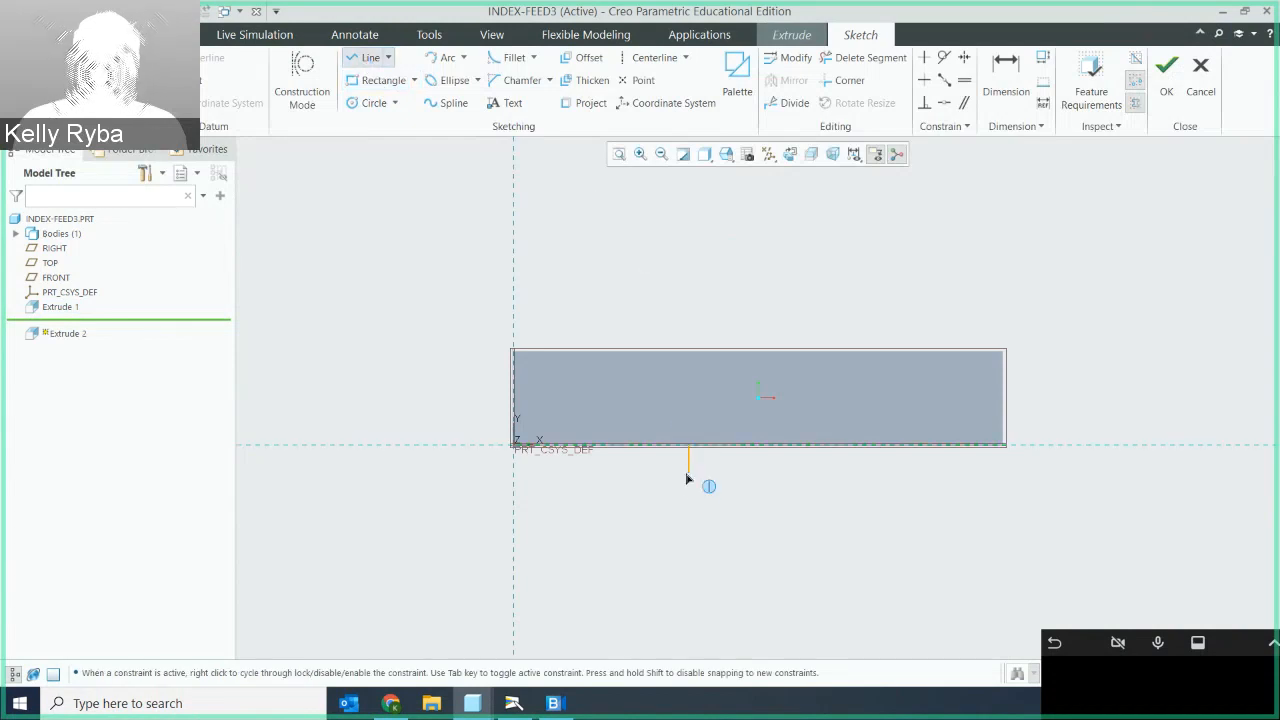
pyautogui.click(689, 474)
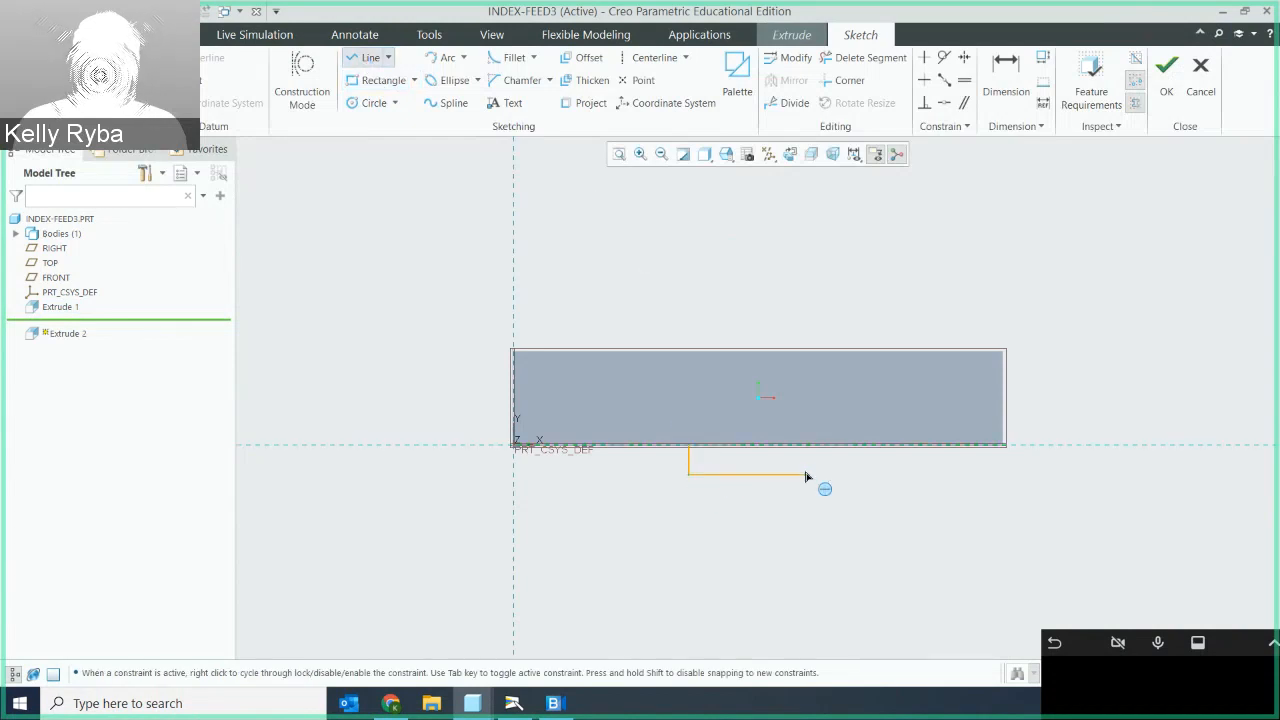
pyautogui.click(805, 474)
pyautogui.click(805, 447)
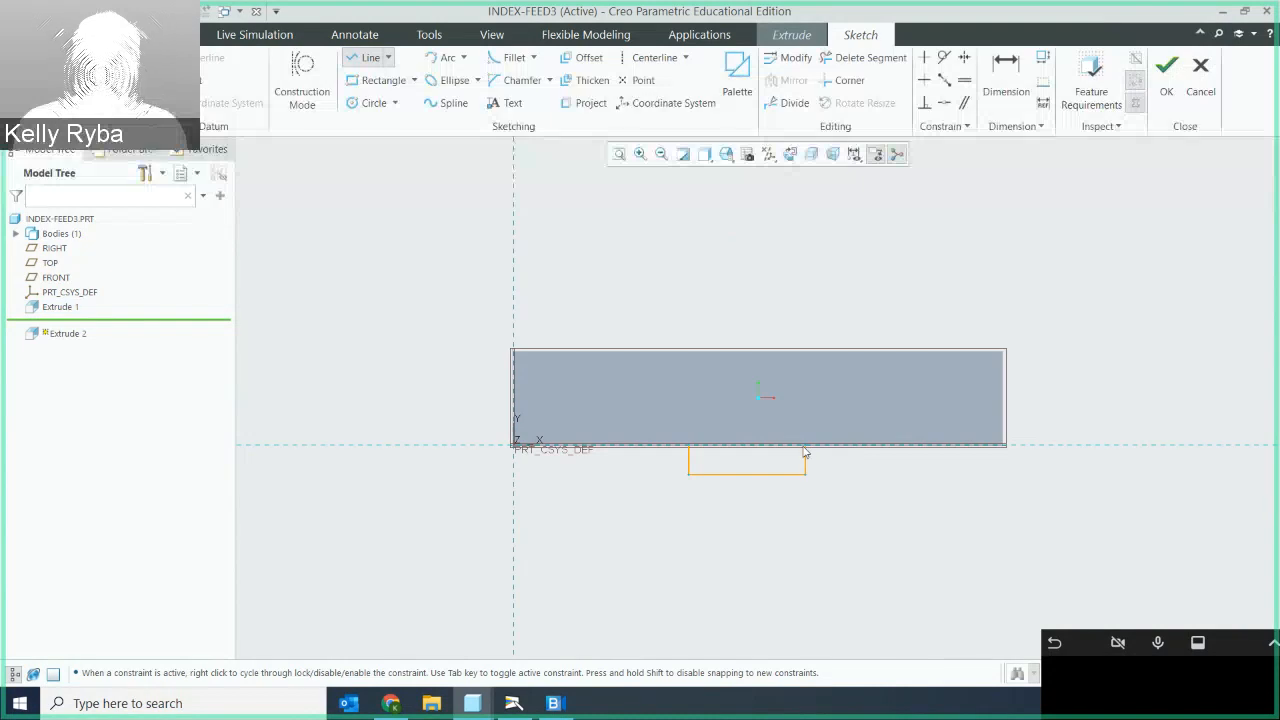
pyautogui.click(689, 447)
pyautogui.middleClick(812, 522)
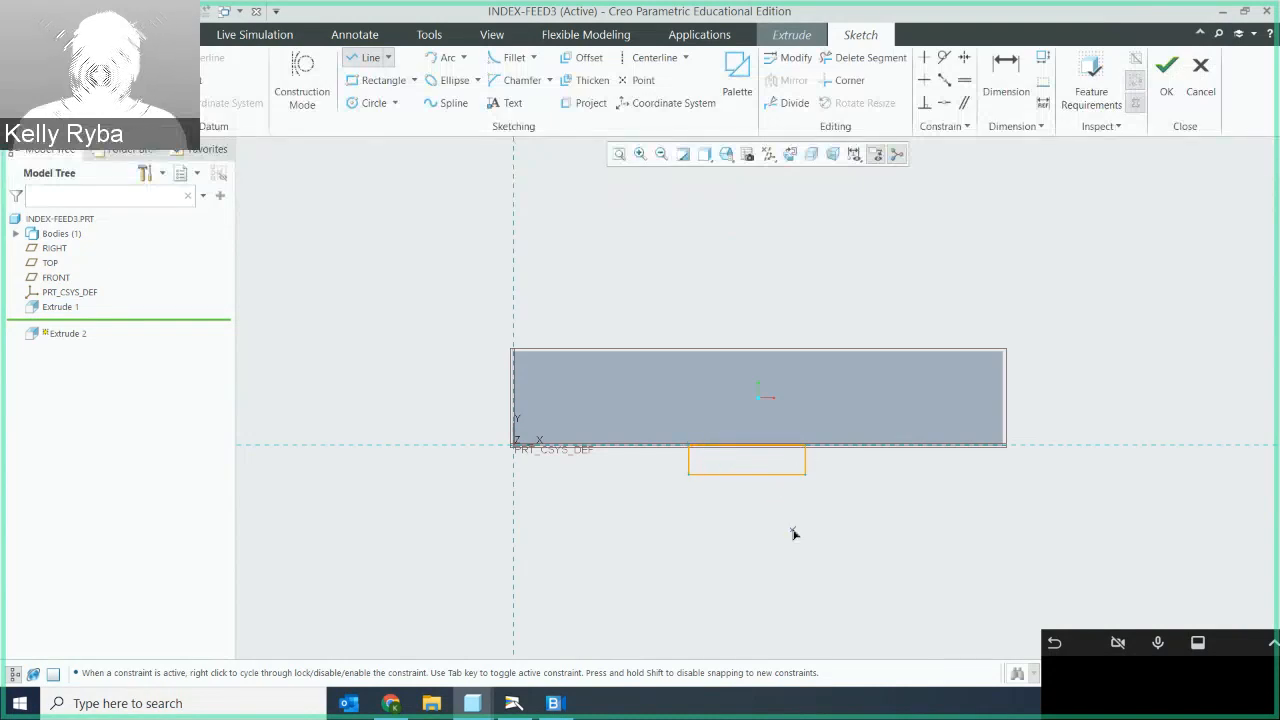
pyautogui.middleClick(818, 480)
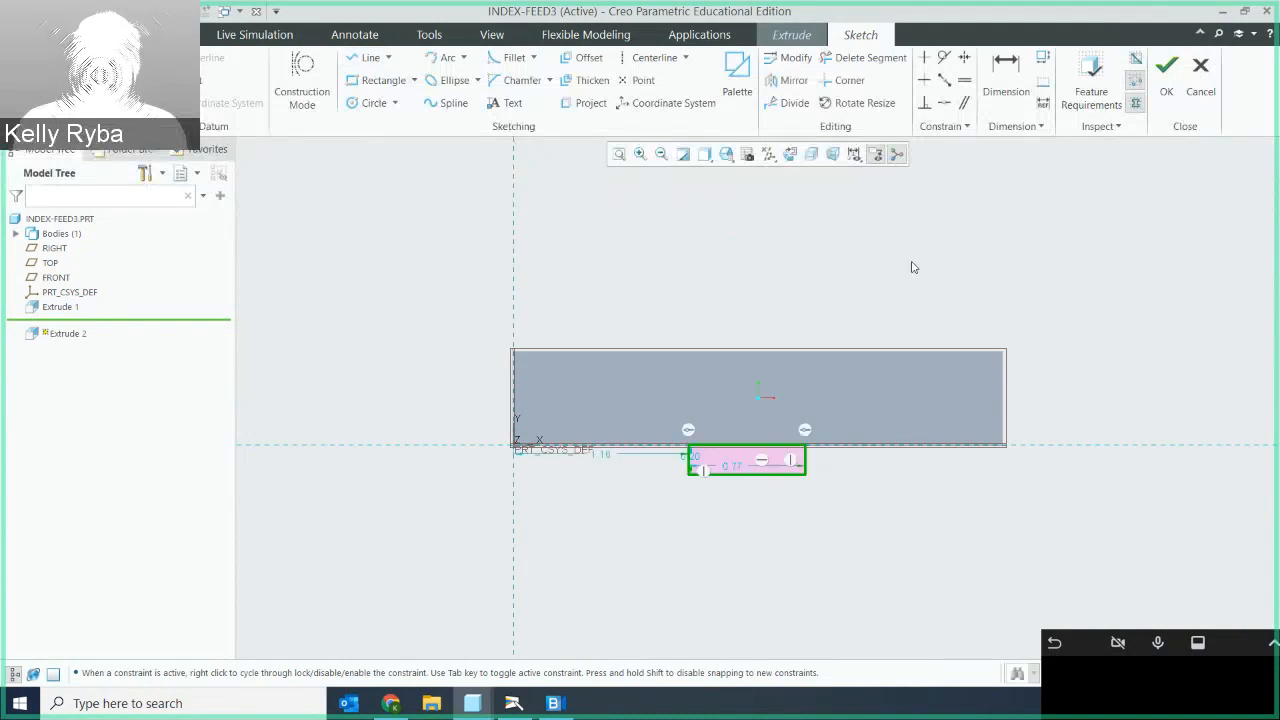
# Dimension the distance from the rectangle's right side to the block's right edge as 1.25.
pyautogui.click(1004, 78)
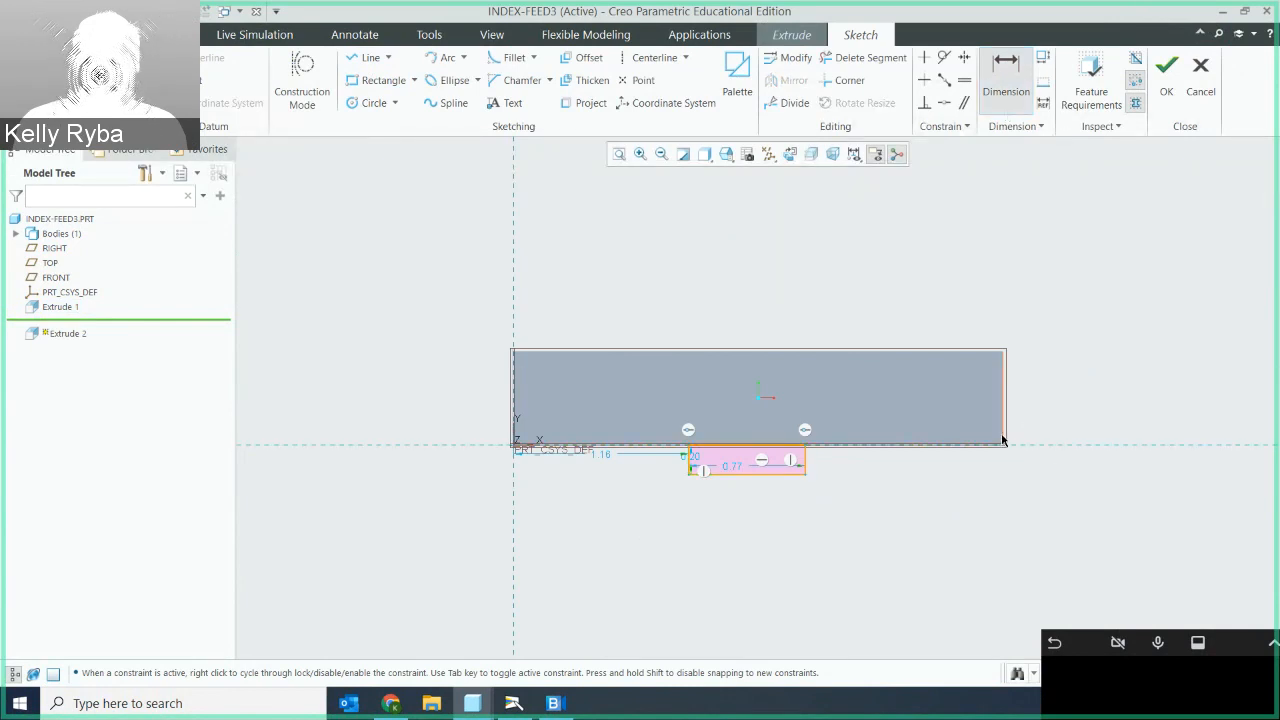
pyautogui.middleClick(893, 498)
pyautogui.write('1')
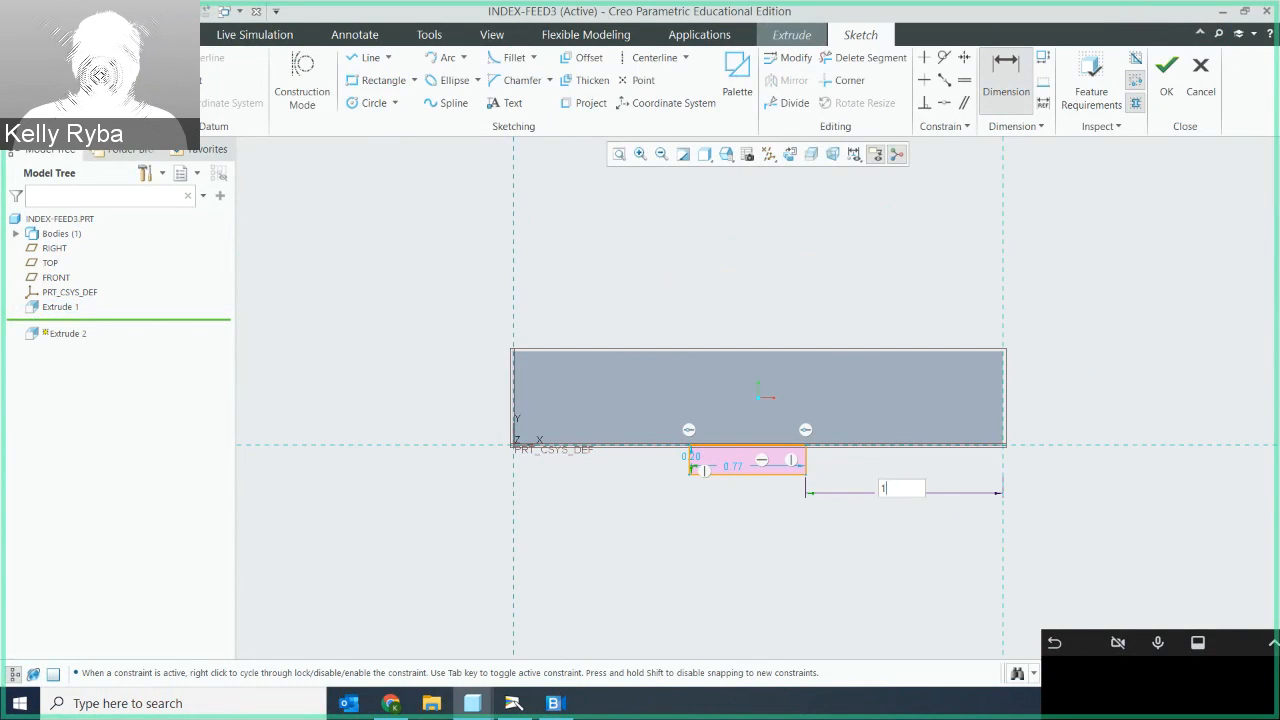
pyautogui.write('.25')
pyautogui.press('Return')
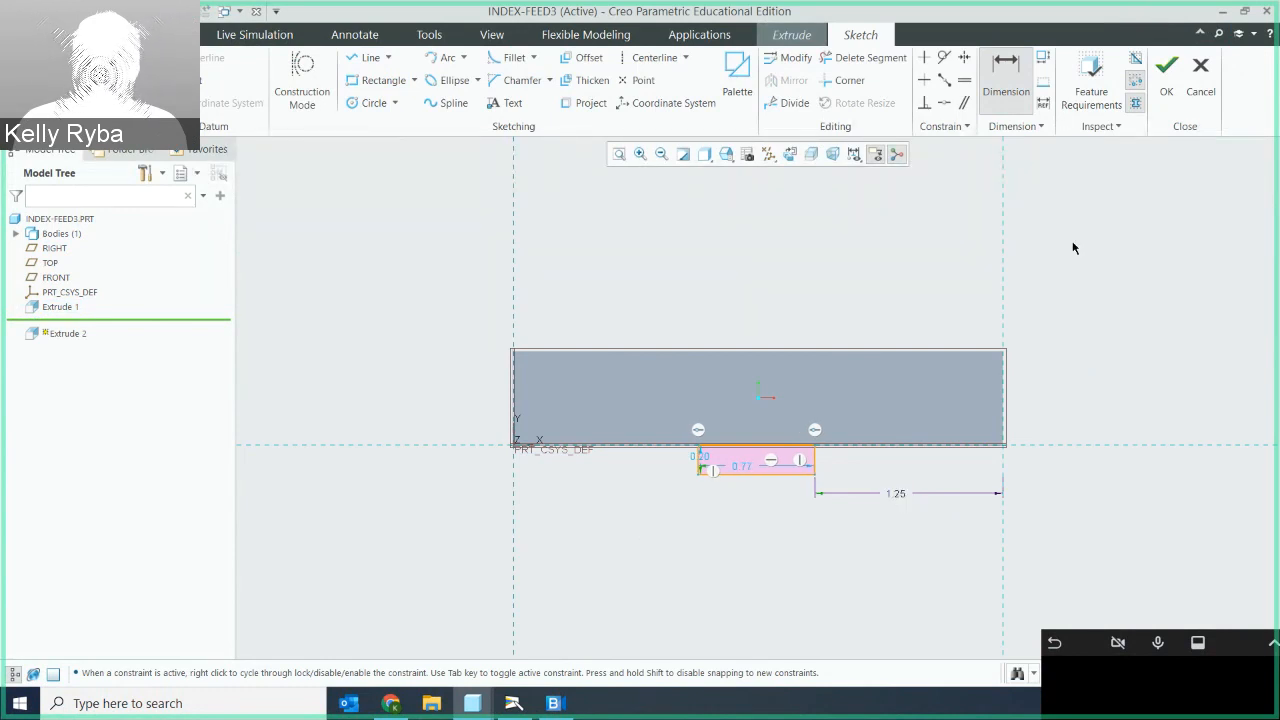
# Set the tab rectangle's width to 0.75 and its depth to 0.19, with the dimensions placed outside the profile.
pyautogui.click(742, 474)
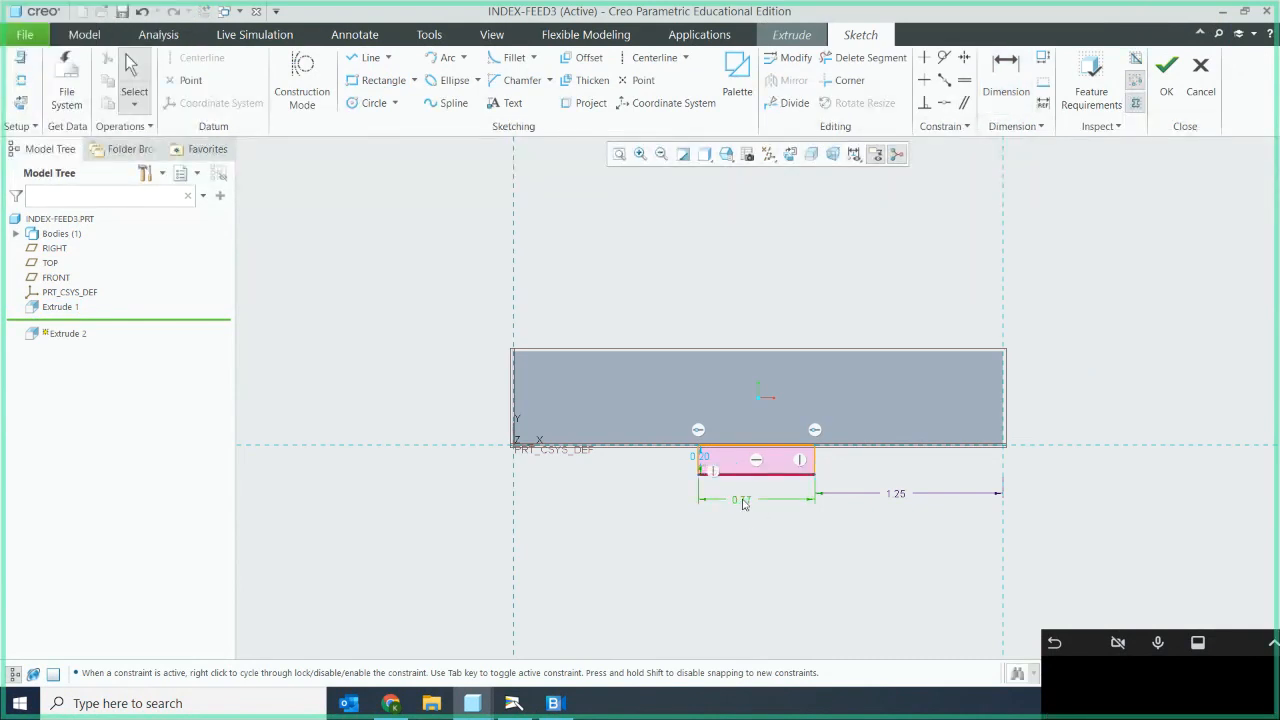
pyautogui.doubleClick(742, 500)
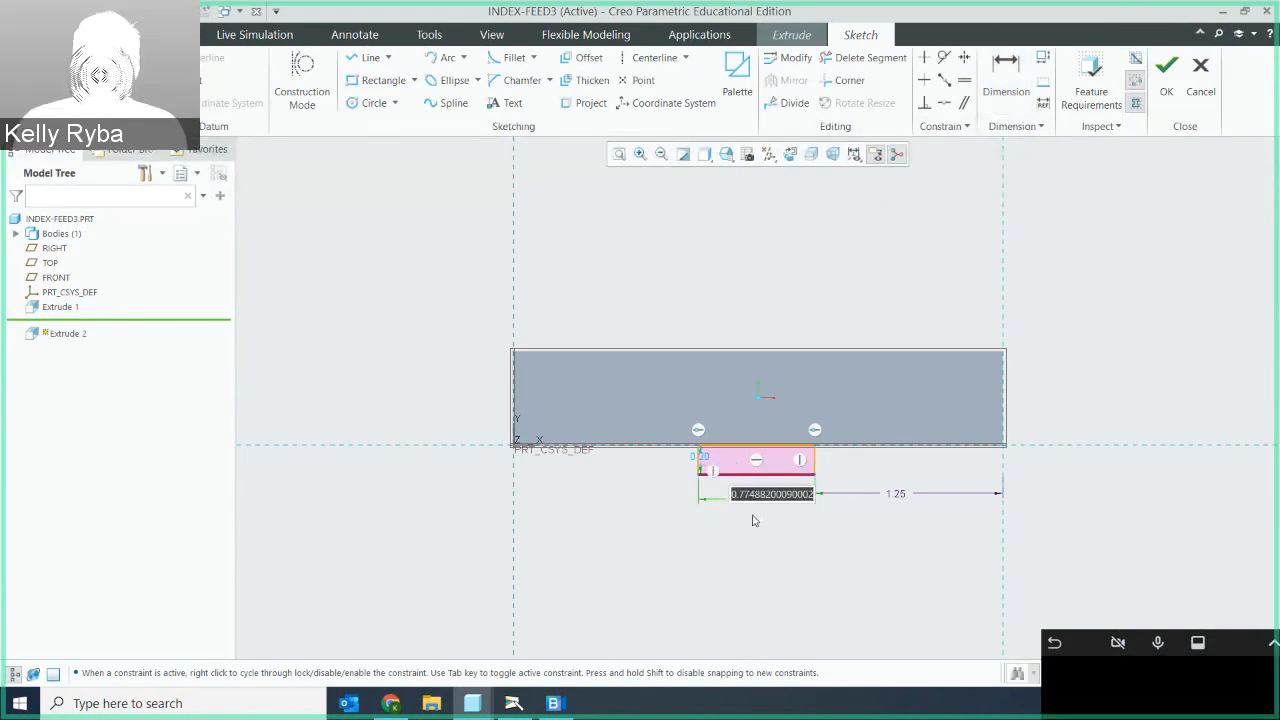
pyautogui.press('BackSpace')
pyautogui.write('.75')
pyautogui.press('Return')
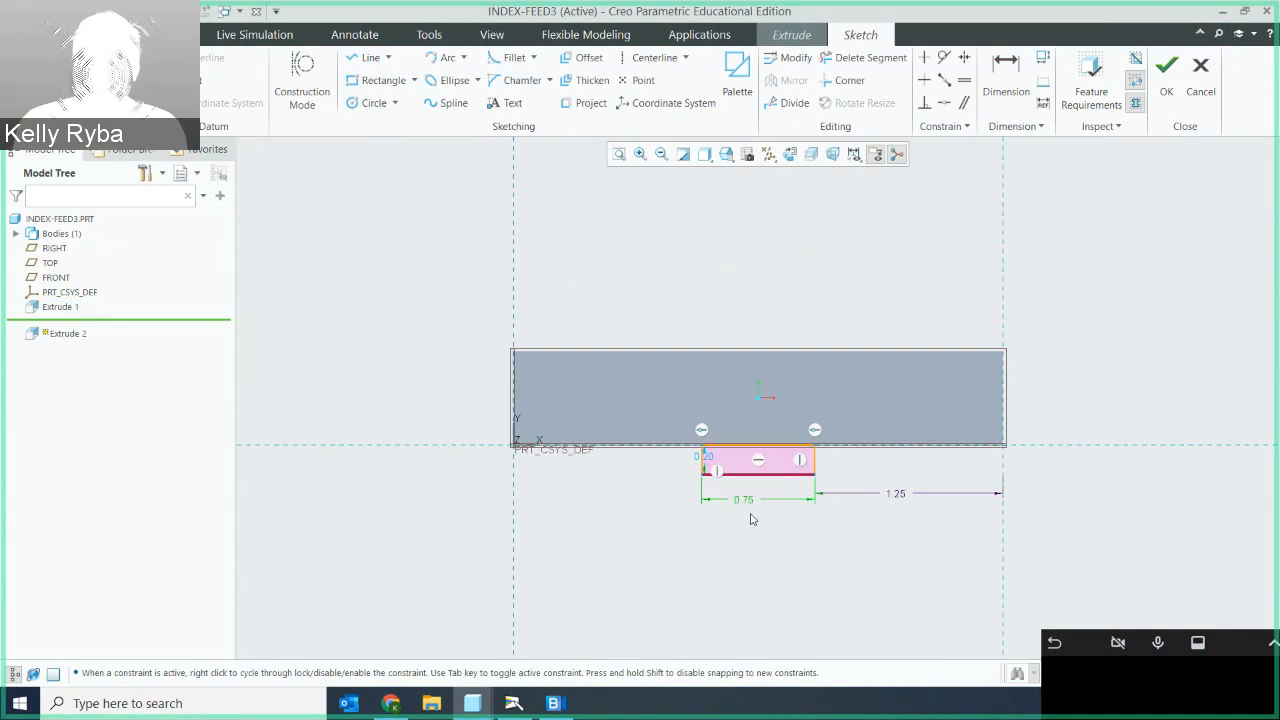
pyautogui.moveTo(705, 458); pyautogui.dragTo(670, 468)
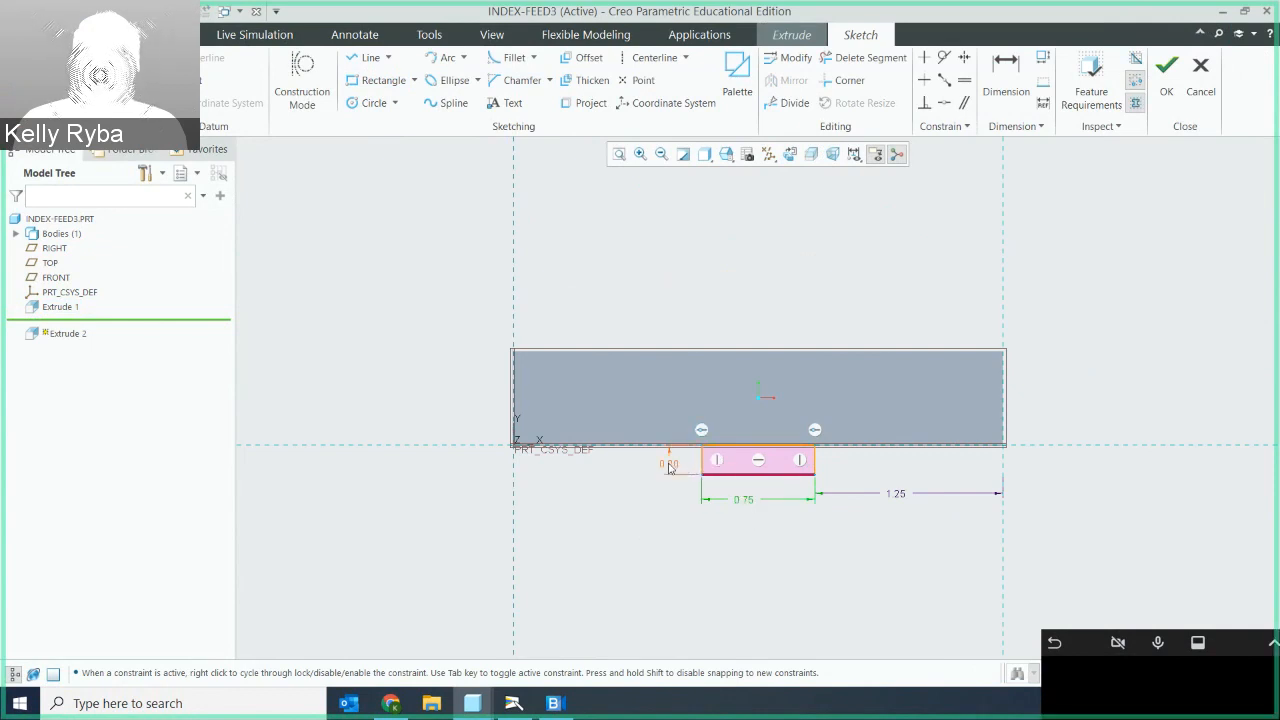
pyautogui.doubleClick(669, 466)
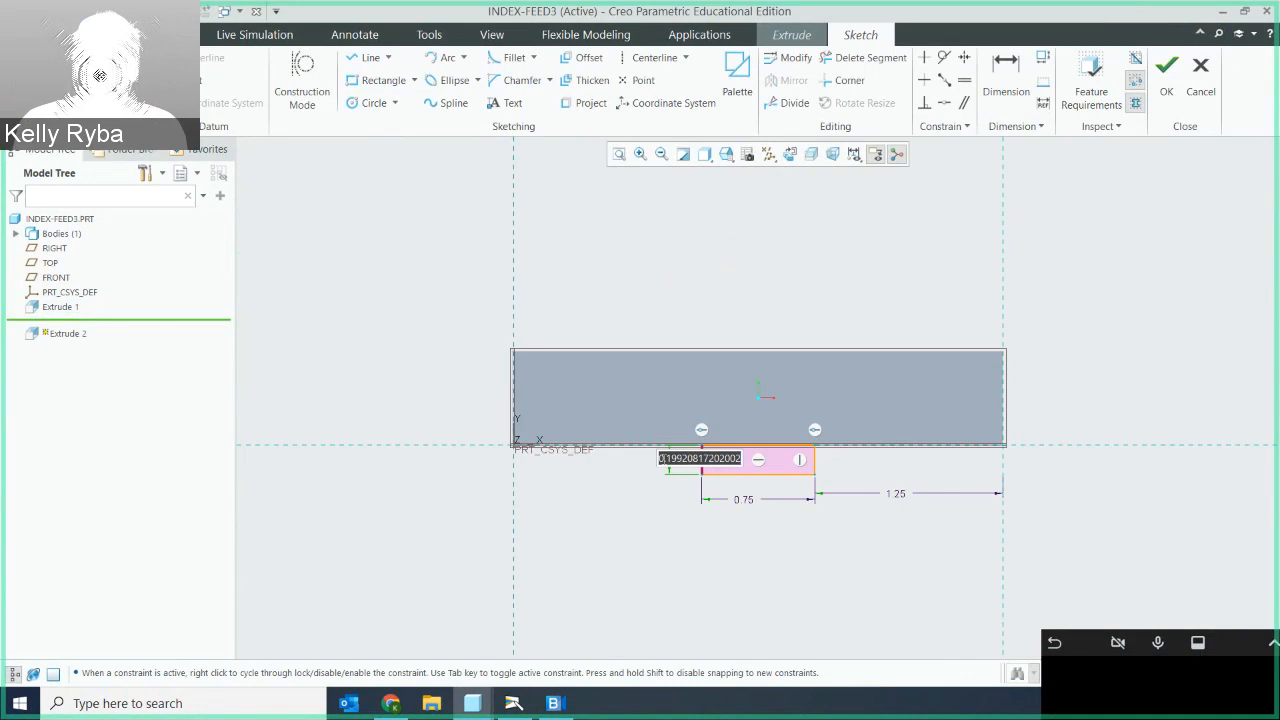
pyautogui.press('BackSpace')
pyautogui.press('Return')
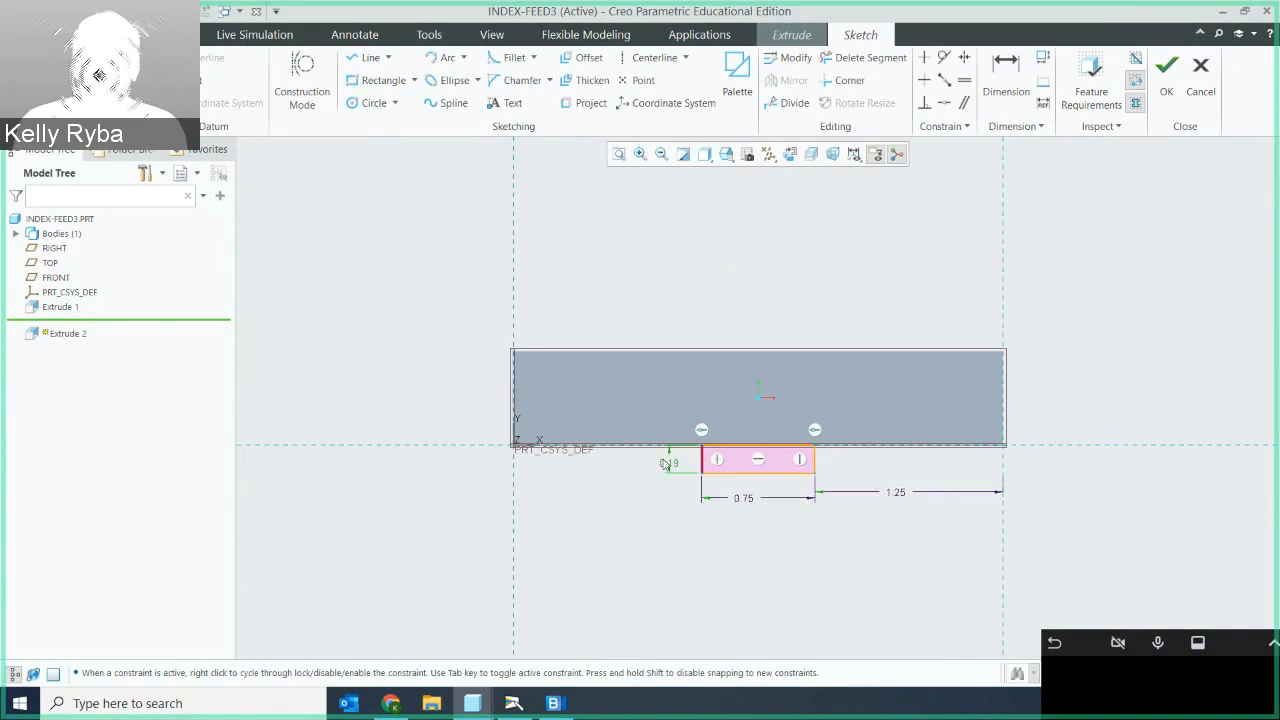
# Check the tab sketch against the feature requirements and finish the sketch.
pyautogui.click(1090, 88)
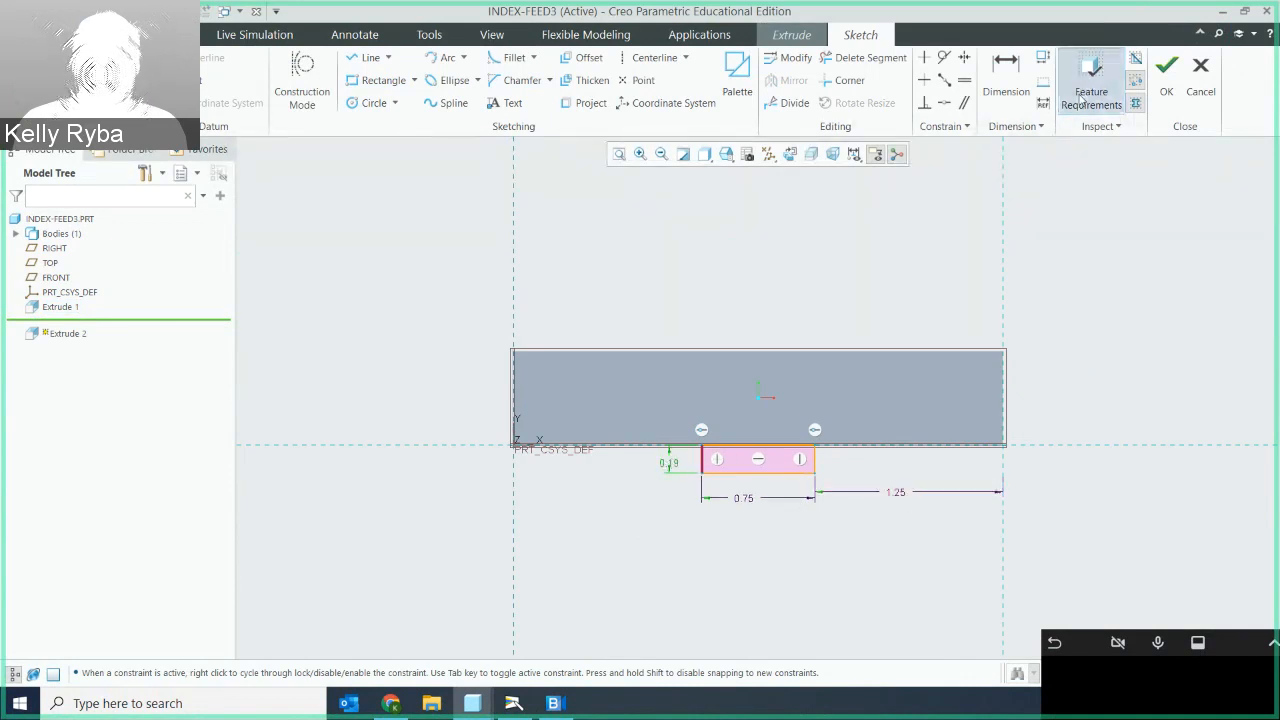
pyautogui.click(640, 433)
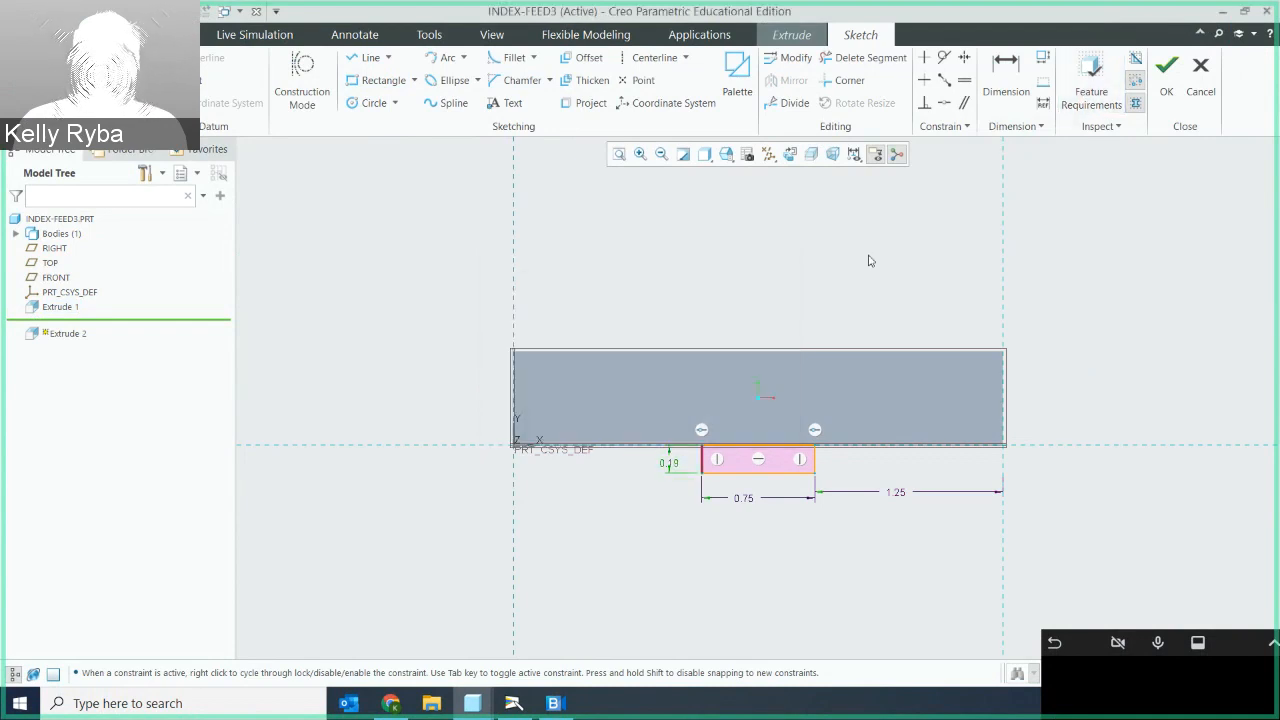
pyautogui.click(1166, 88)
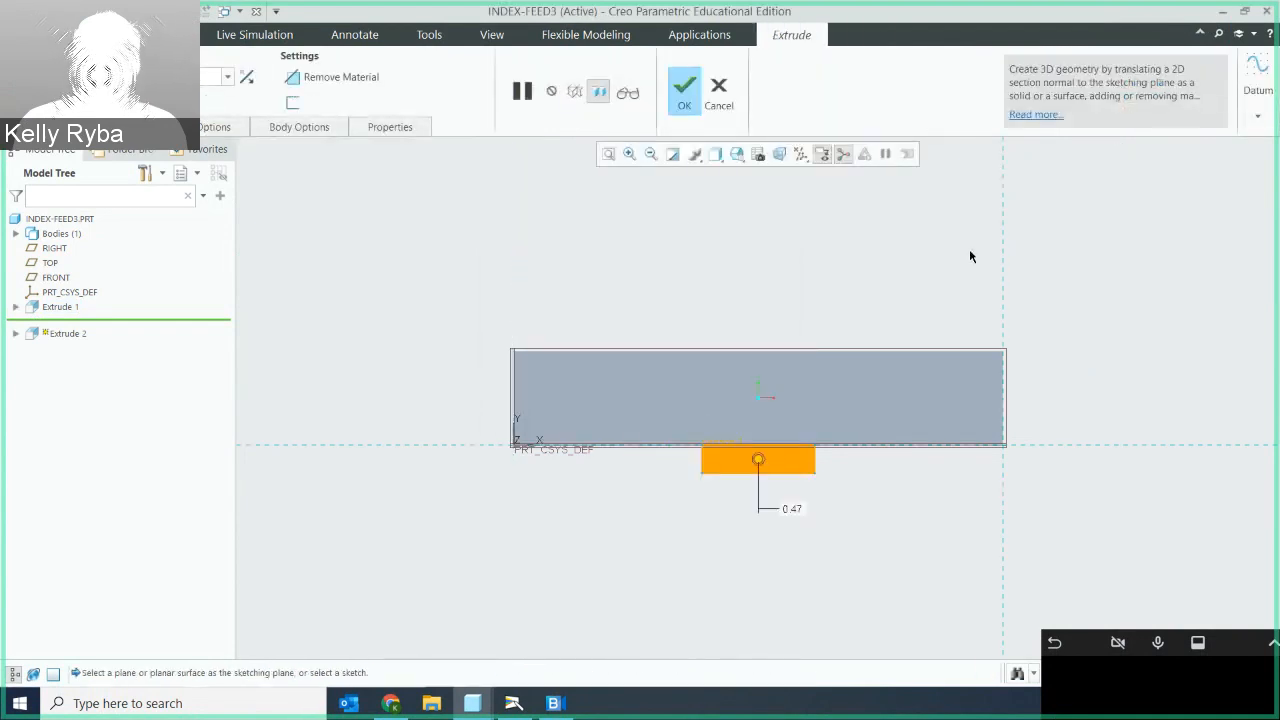
# Reverse the extrusion to run under the block and extrude the rectangle 2.50 to form the bottom tab.
pyautogui.moveTo(969, 257); pyautogui.dragTo(887, 271, button='middle')
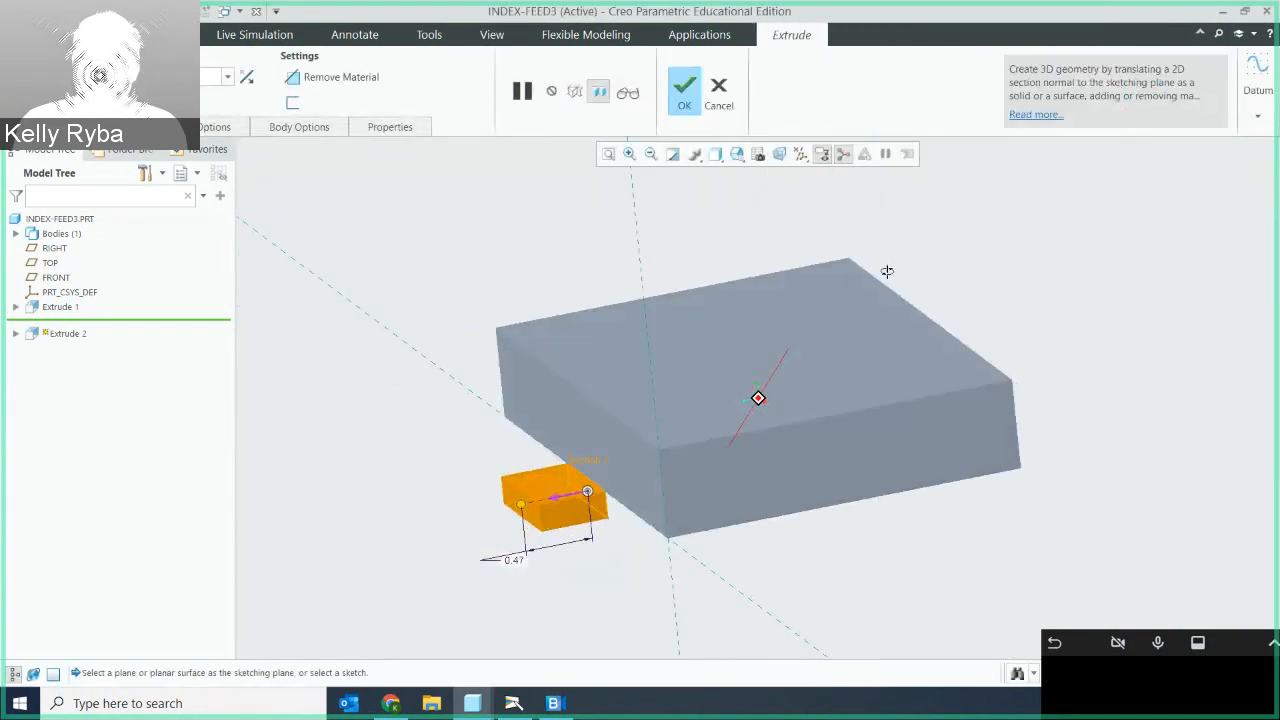
pyautogui.click(558, 497)
pyautogui.moveTo(630, 331)
pyautogui.mouseDown(button='middle')
pyautogui.moveTo(670, 300)
pyautogui.moveTo(697, 303)
pyautogui.moveTo(689, 391)
pyautogui.mouseUp(button='middle')
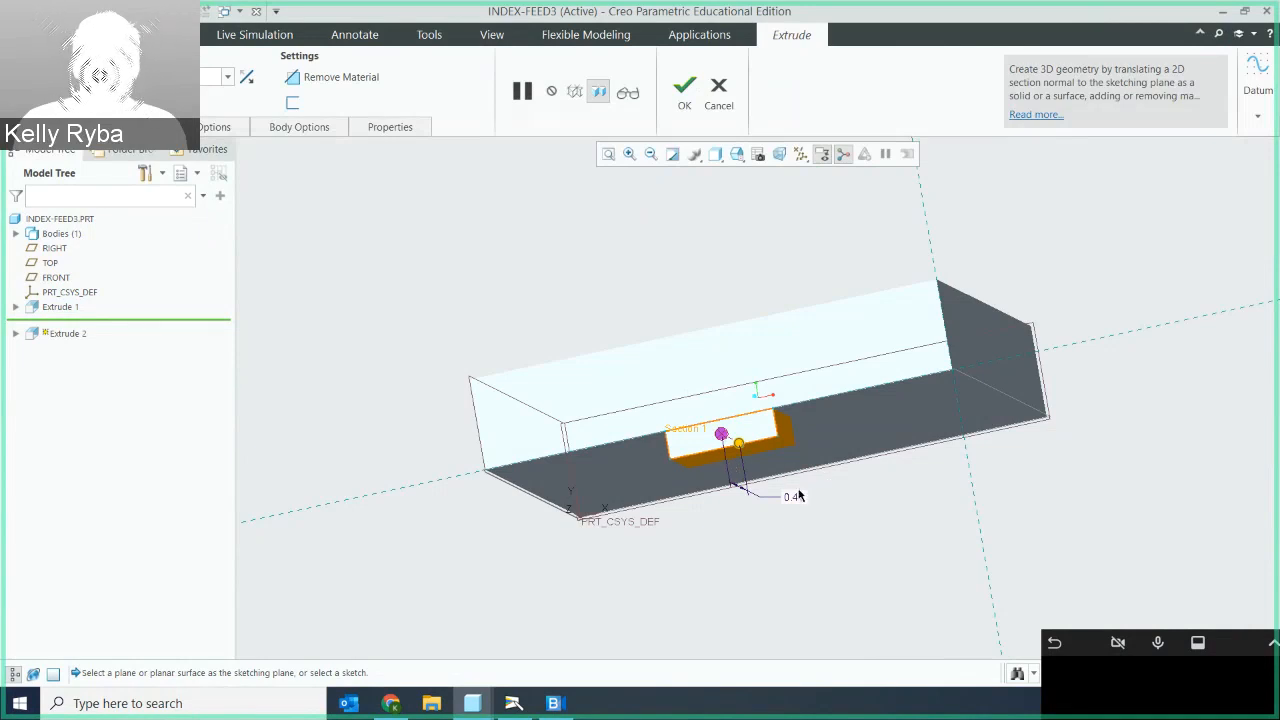
pyautogui.click(203, 80)
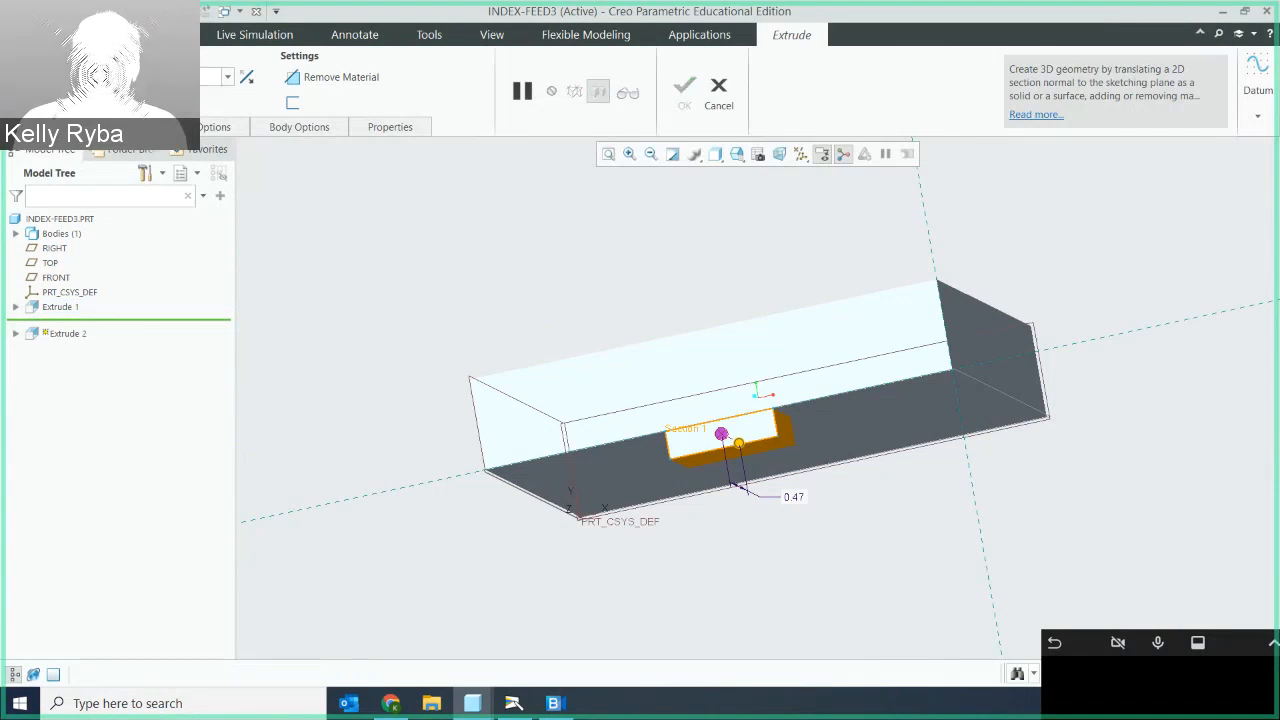
pyautogui.press('Return')
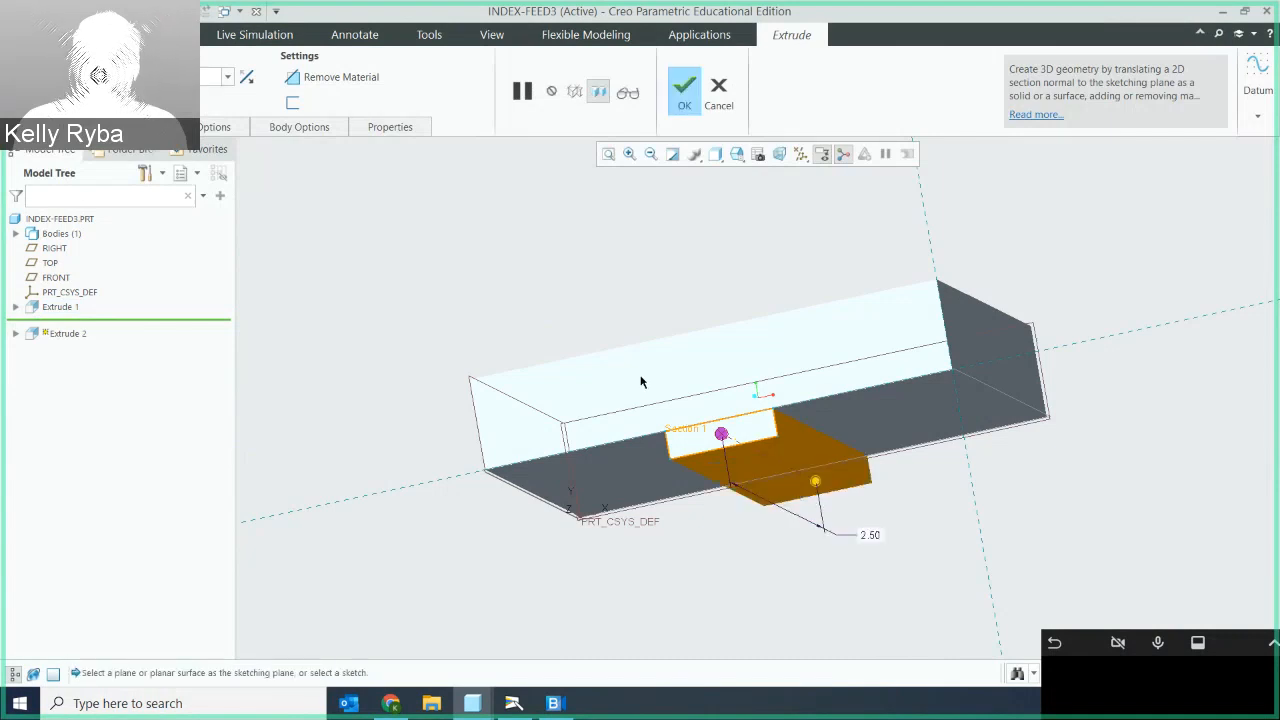
pyautogui.moveTo(641, 381); pyautogui.dragTo(597, 336, button='middle')
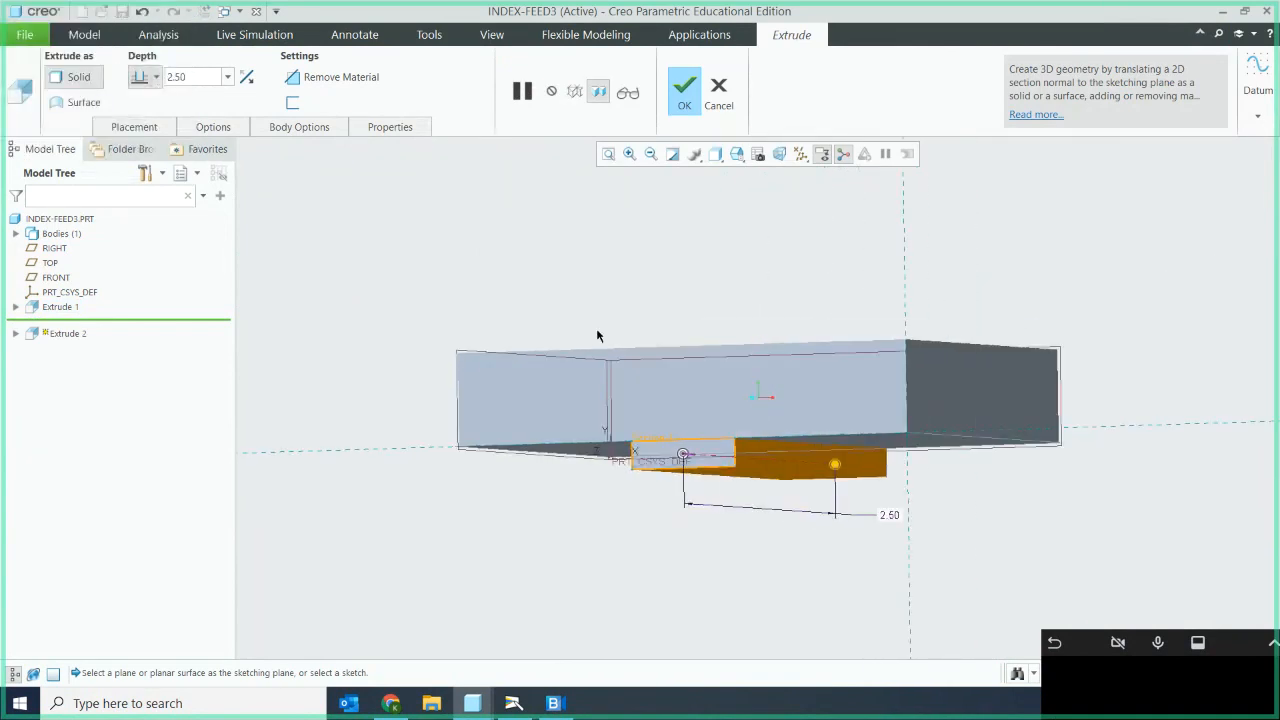
pyautogui.click(677, 93)
pyautogui.moveTo(789, 349); pyautogui.dragTo(871, 463, button='middle')
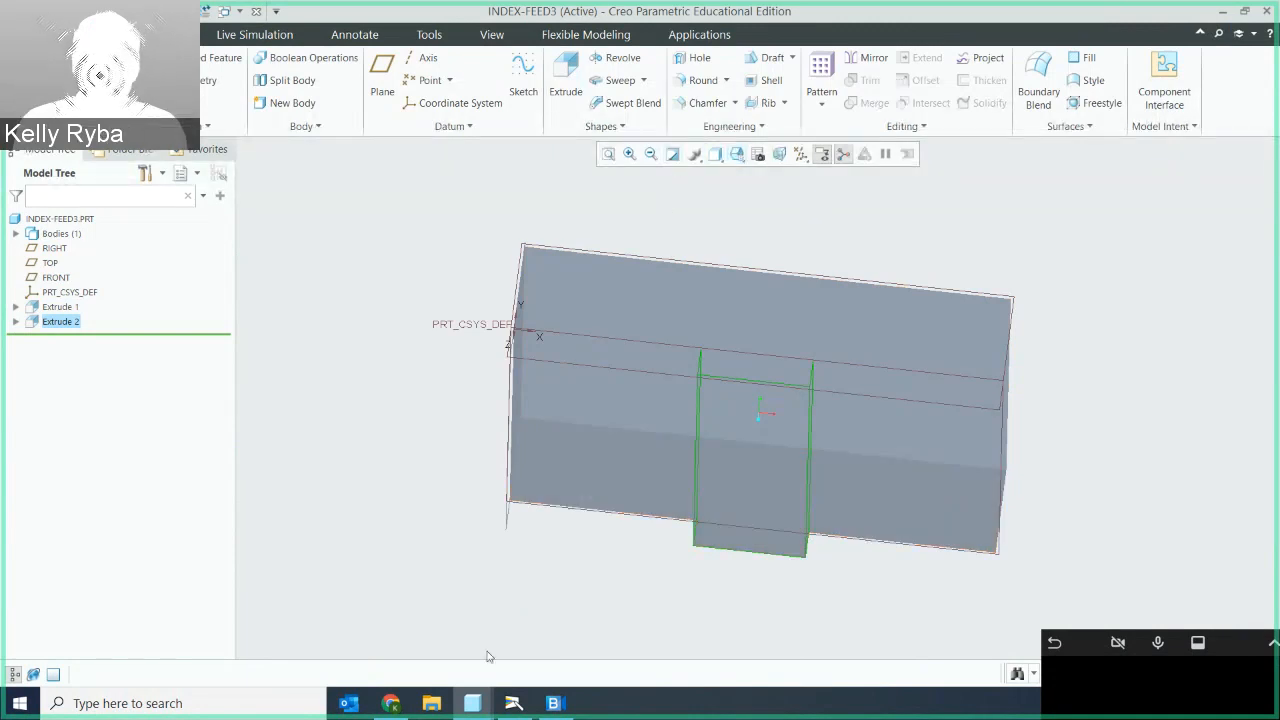
# Switch to the document camera to examine the index_feed reference drawing, and return to the Creo model.
pyautogui.click(513, 703)
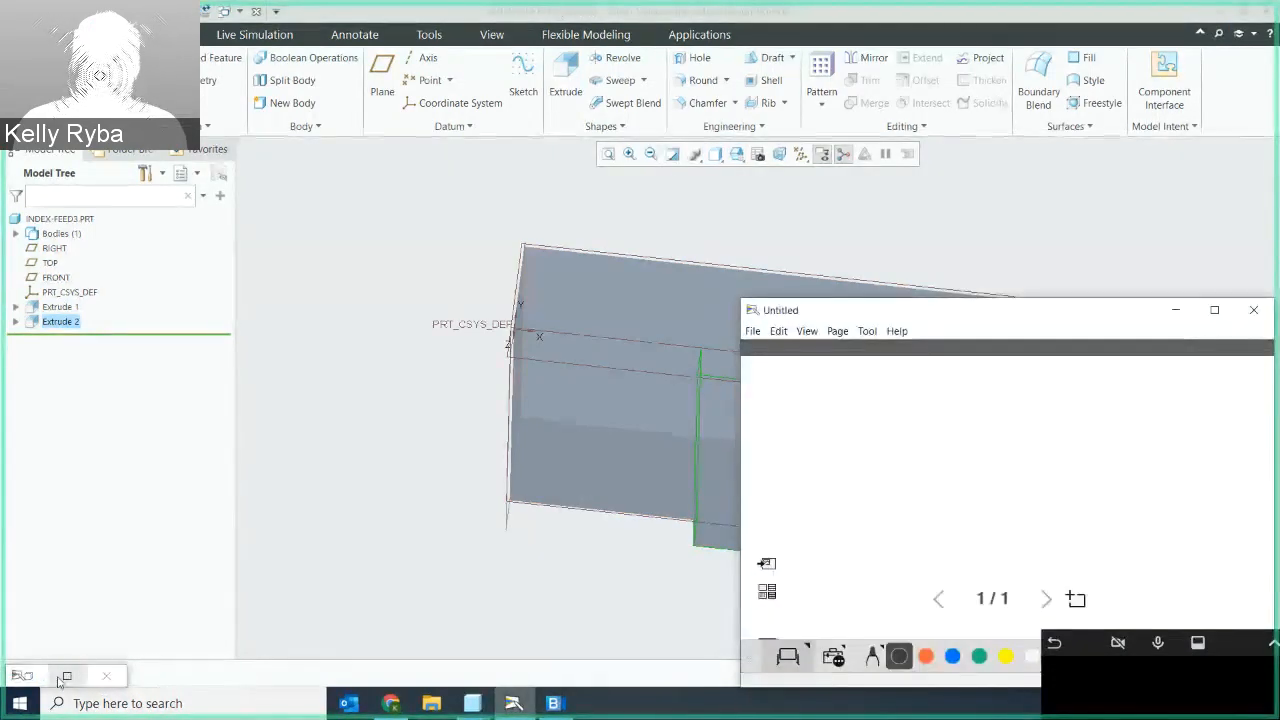
pyautogui.click(62, 679)
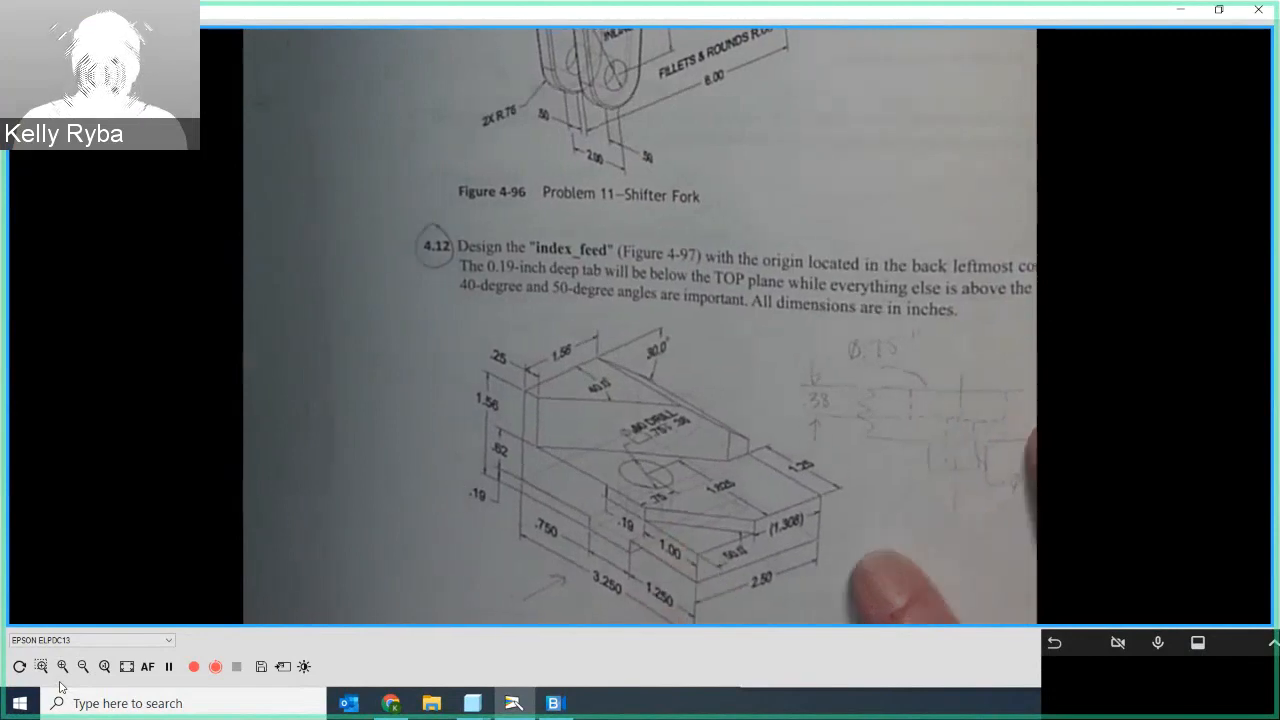
pyautogui.click(1183, 9)
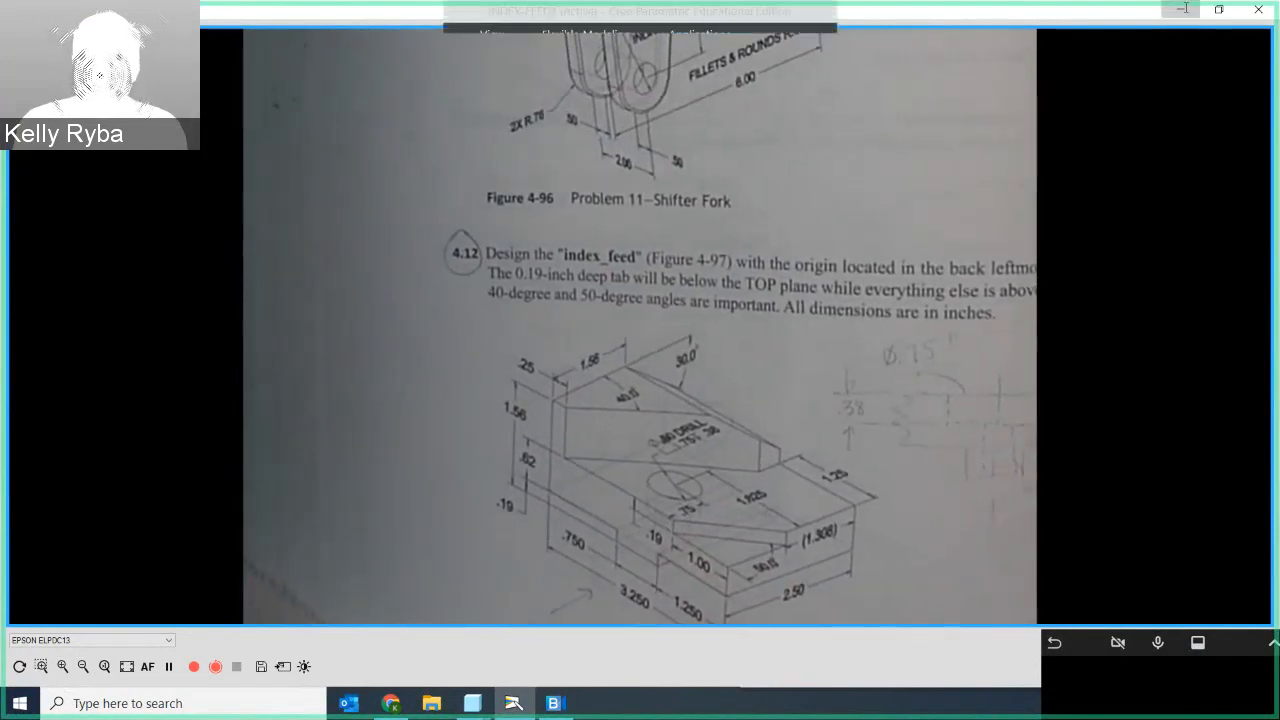
pyautogui.click(1169, 309)
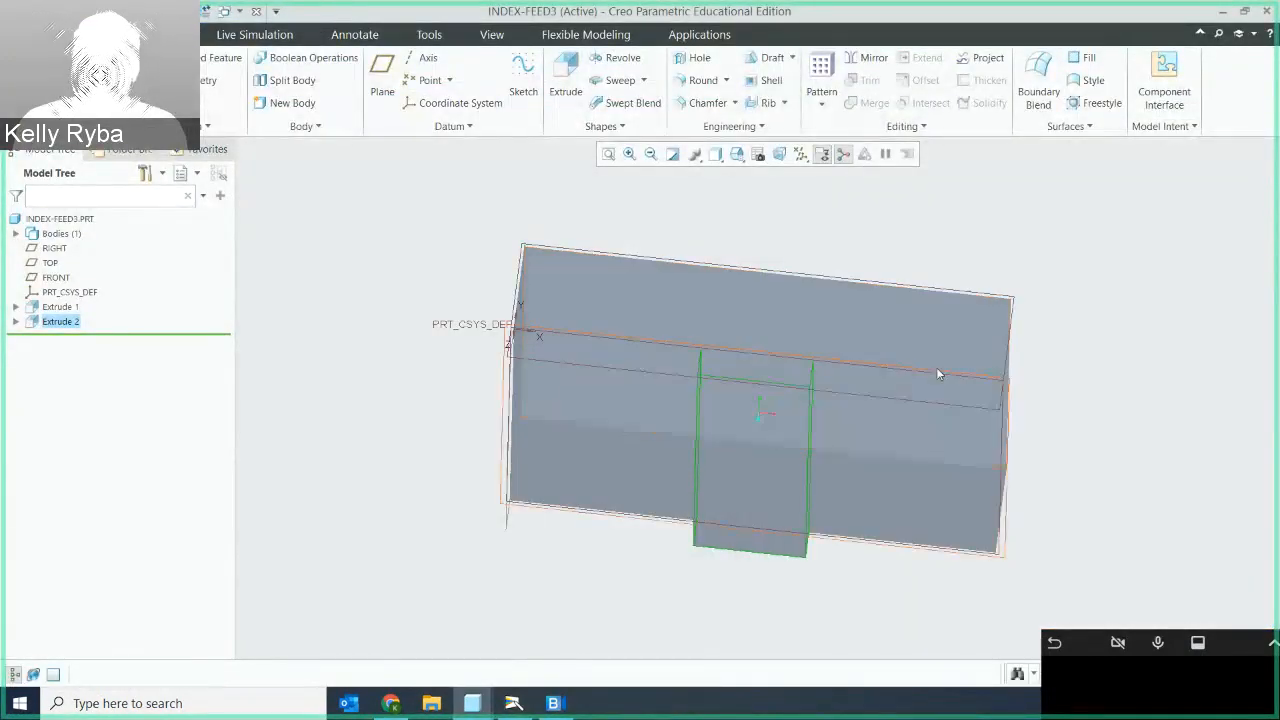
# Start an extrusion on the block's top face and sketch a closed triangle across its front-right corner, about 1.00 wide.
pyautogui.moveTo(843, 336); pyautogui.dragTo(838, 418, button='middle')
pyautogui.click(565, 75)
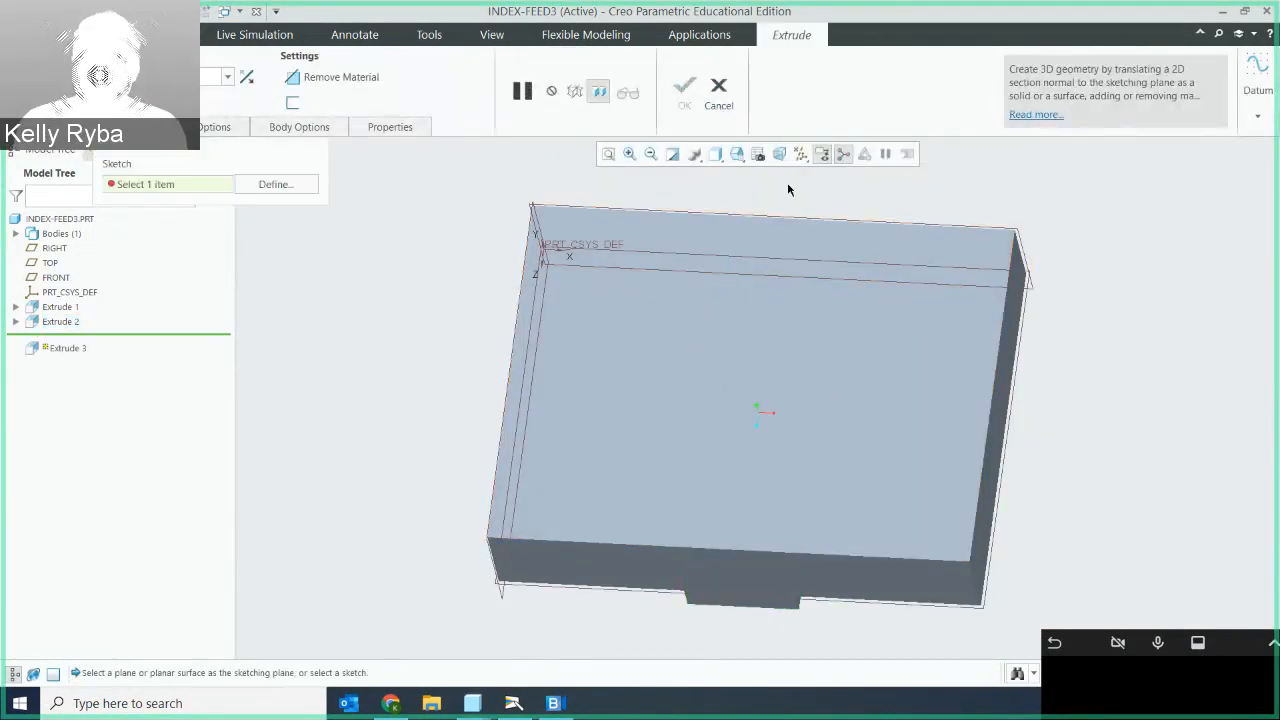
pyautogui.click(833, 347)
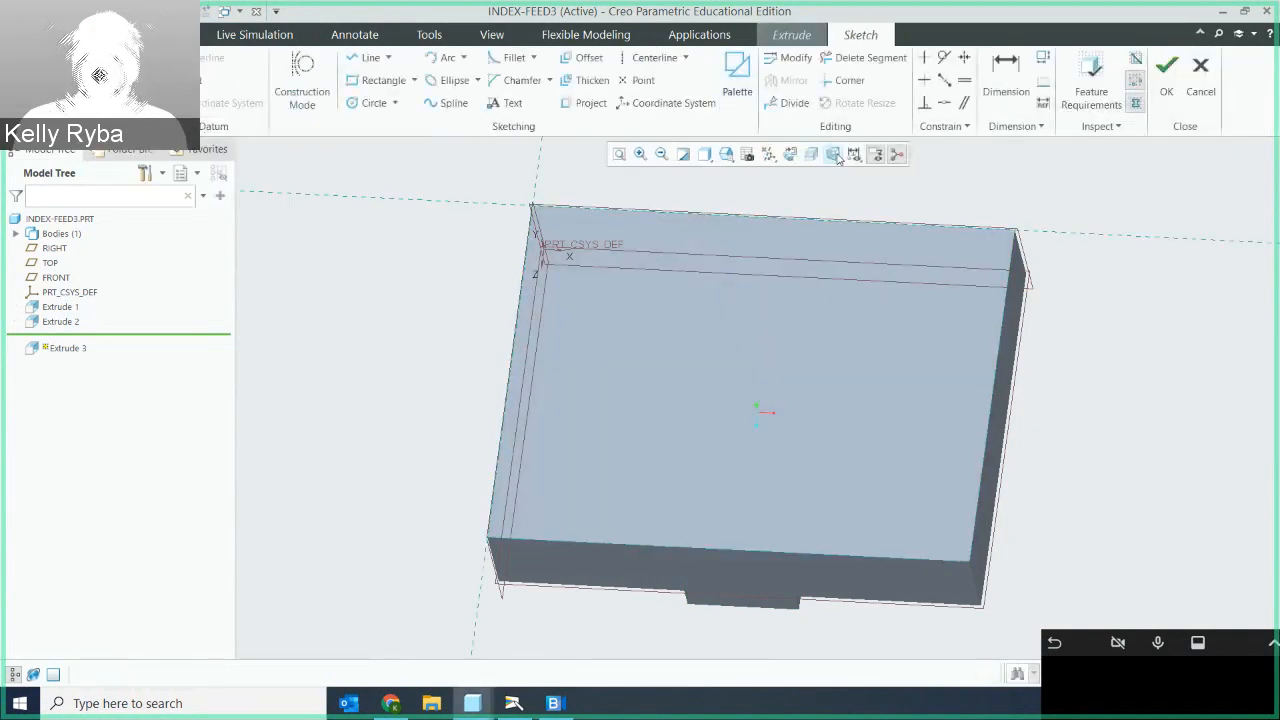
pyautogui.click(797, 153)
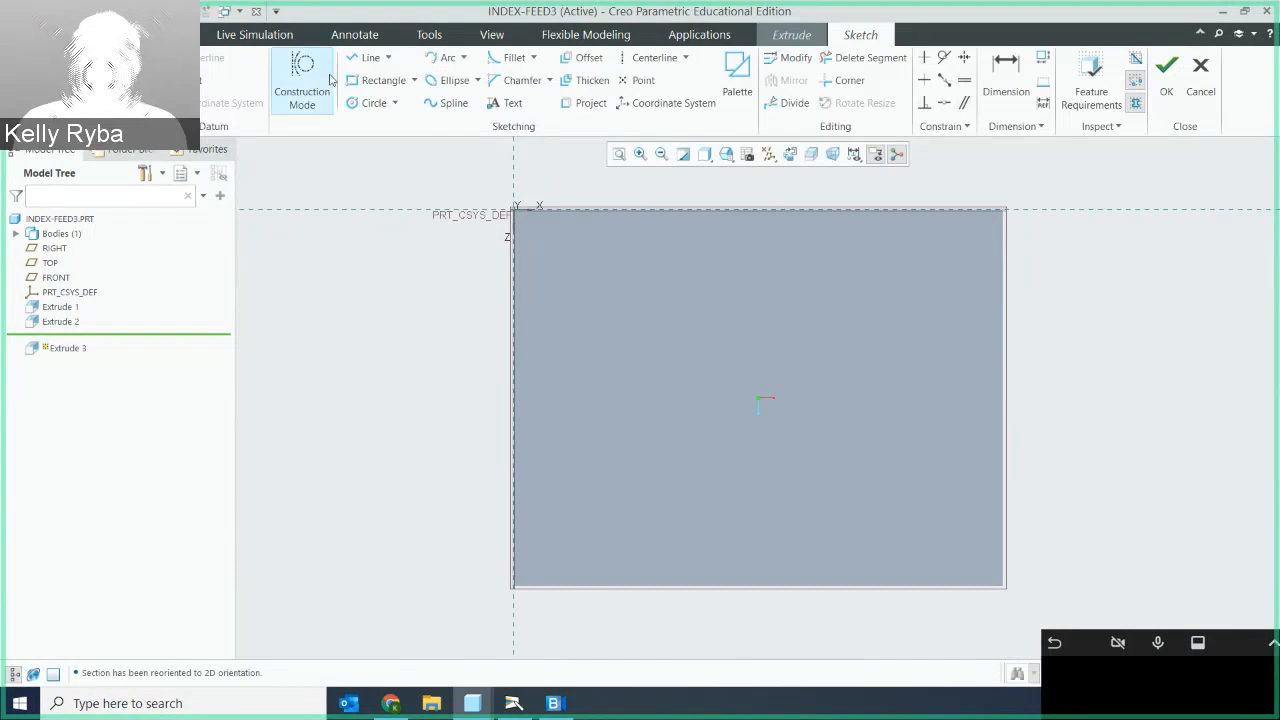
pyautogui.click(358, 62)
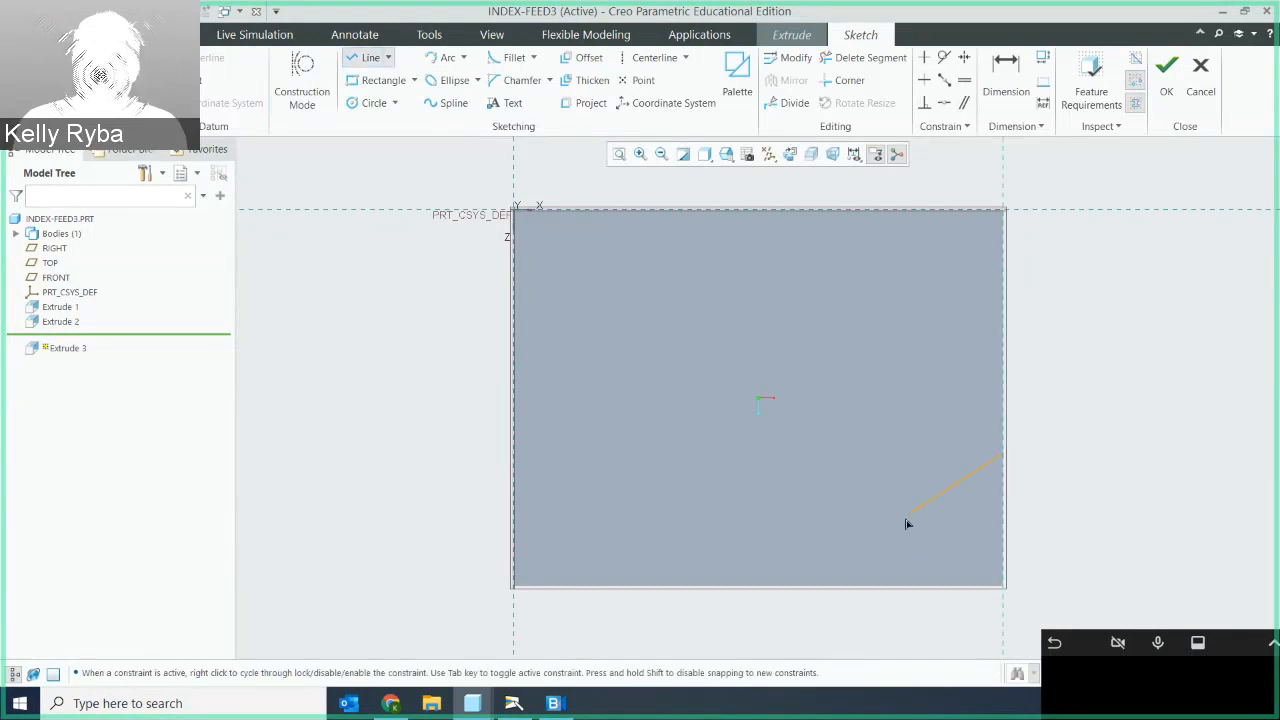
pyautogui.click(852, 586)
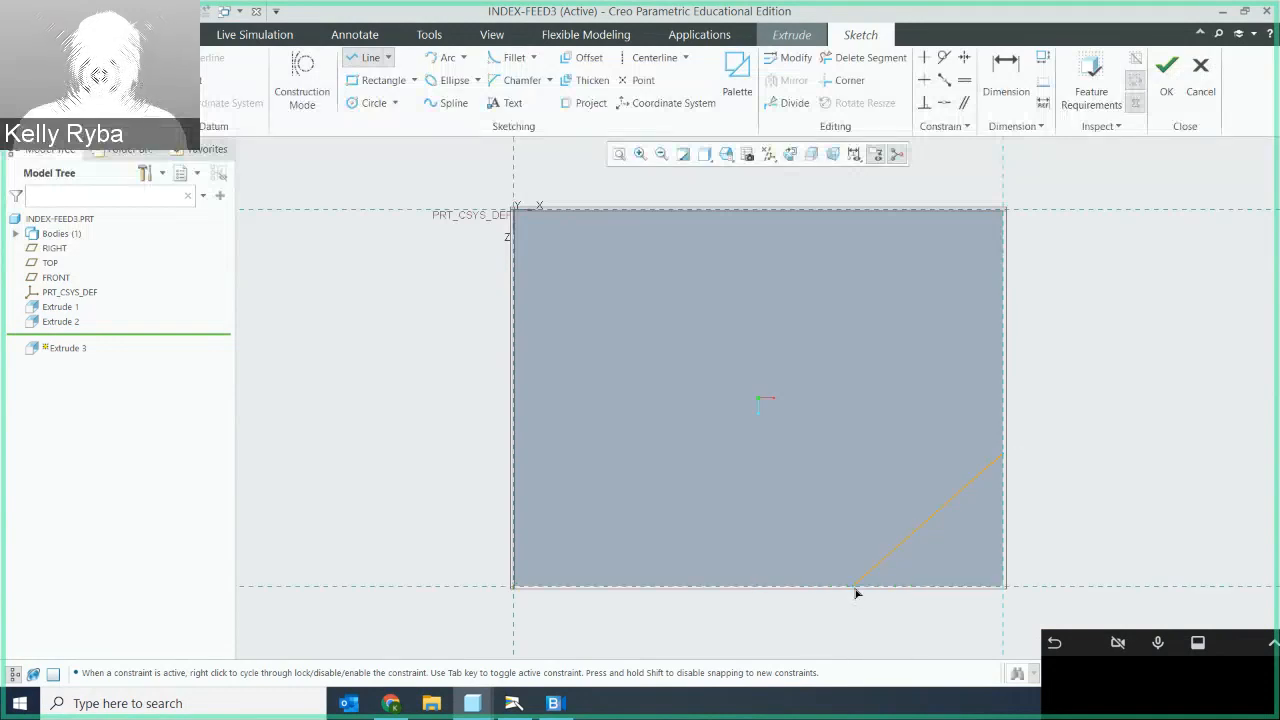
pyautogui.click(1003, 457)
pyautogui.middleClick(1115, 416)
pyautogui.scroll(1, 1115, 400)
pyautogui.middleClick(1116, 390)
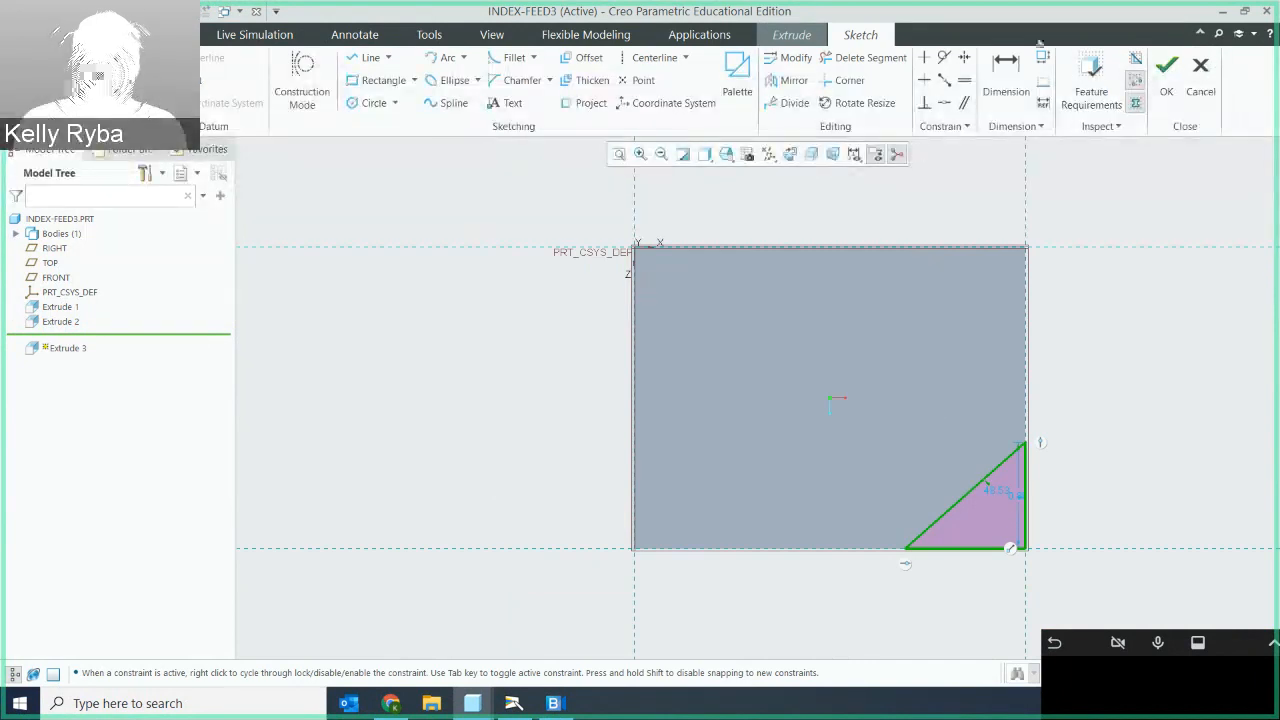
# Dimension the triangle's front edge at 1.00 and set the angle between that edge and the slanted line to 50 degrees.
pyautogui.click(1006, 72)
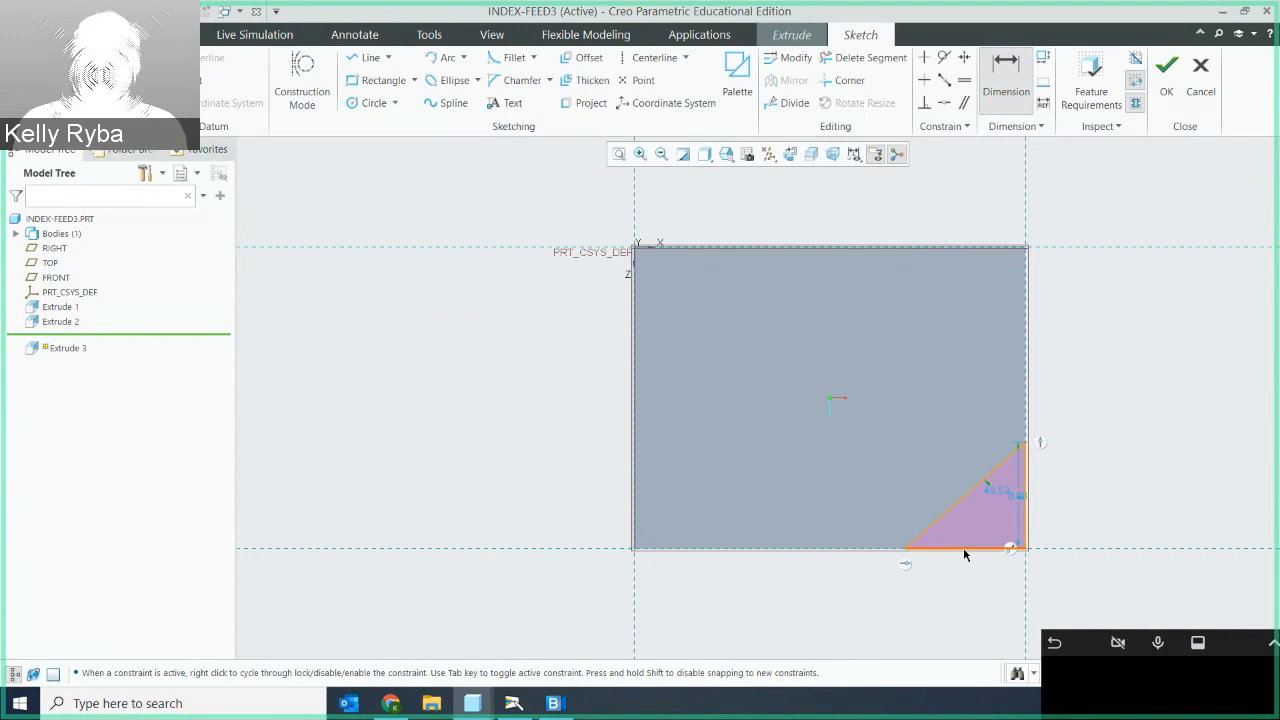
pyautogui.click(966, 549)
pyautogui.middleClick(967, 598)
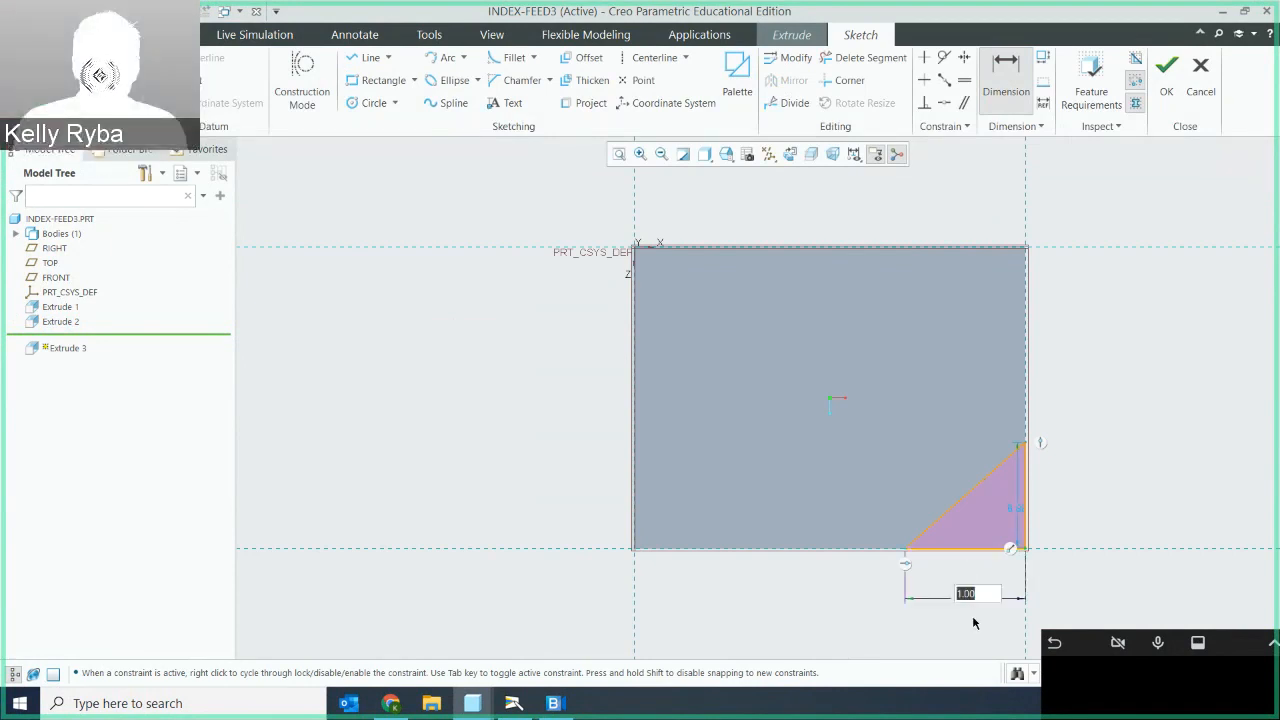
pyautogui.press('Return')
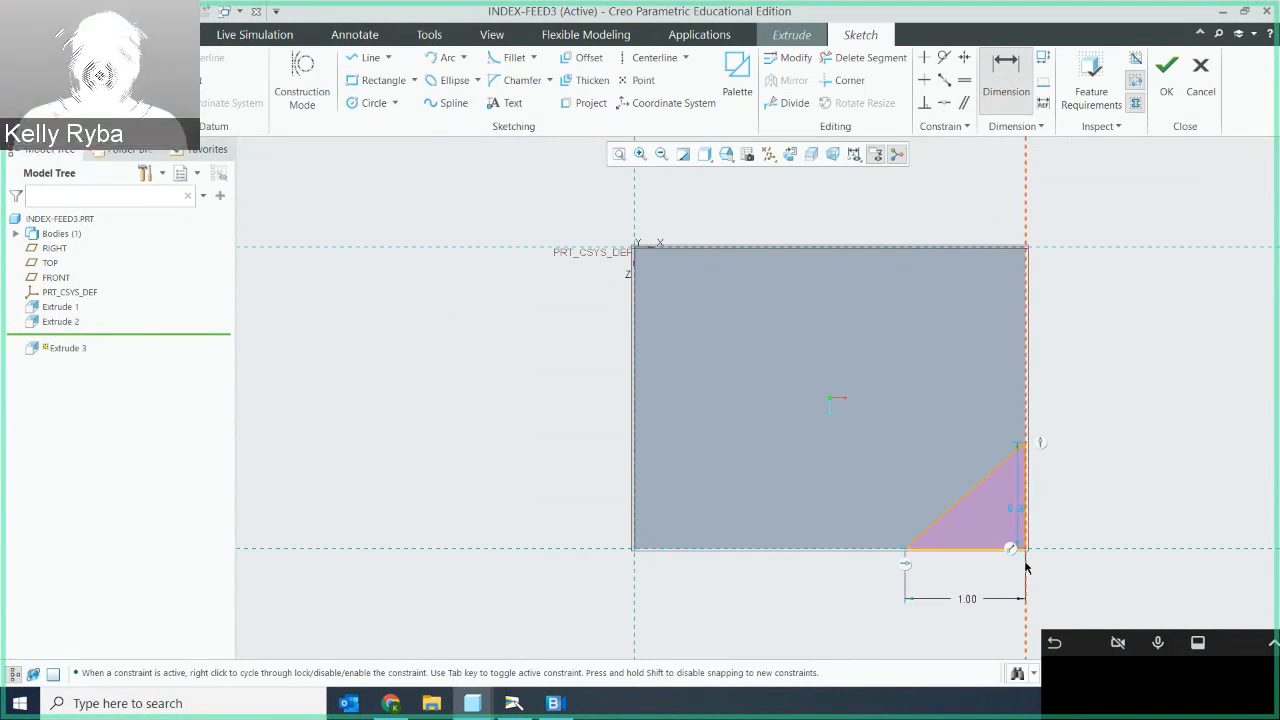
pyautogui.scroll(-2, 1025, 567)
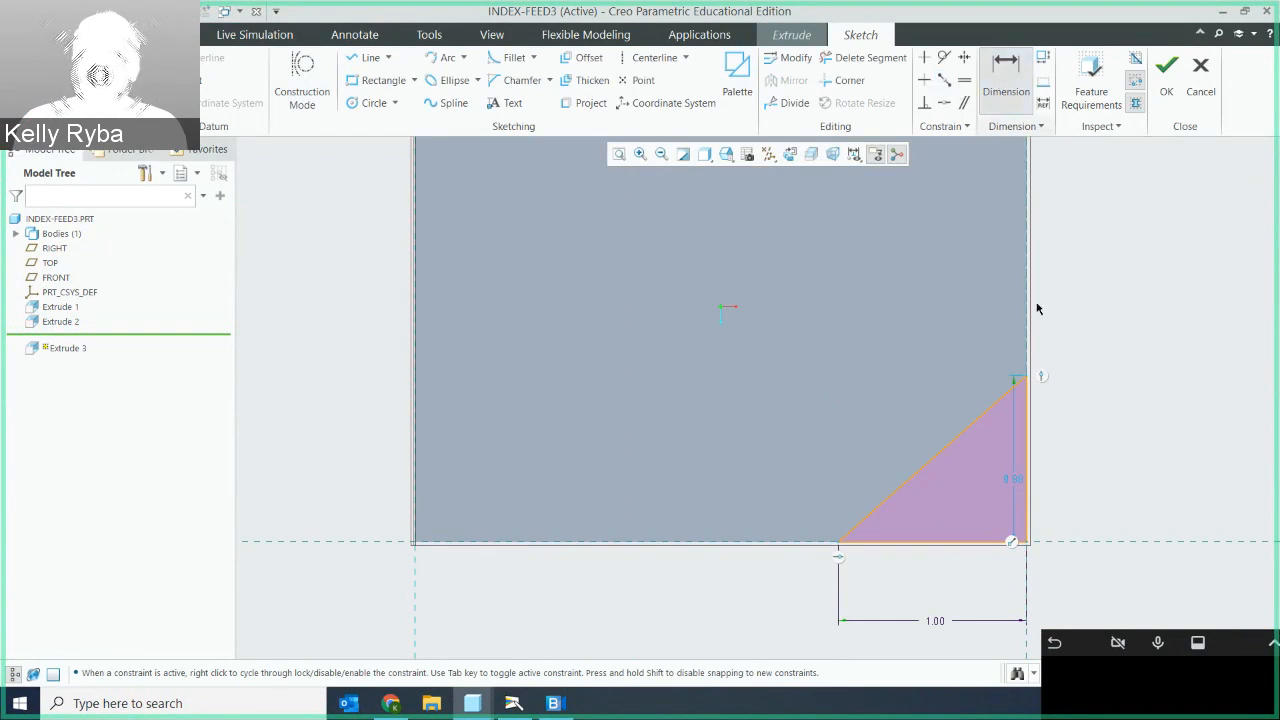
pyautogui.click(946, 452)
pyautogui.click(966, 542)
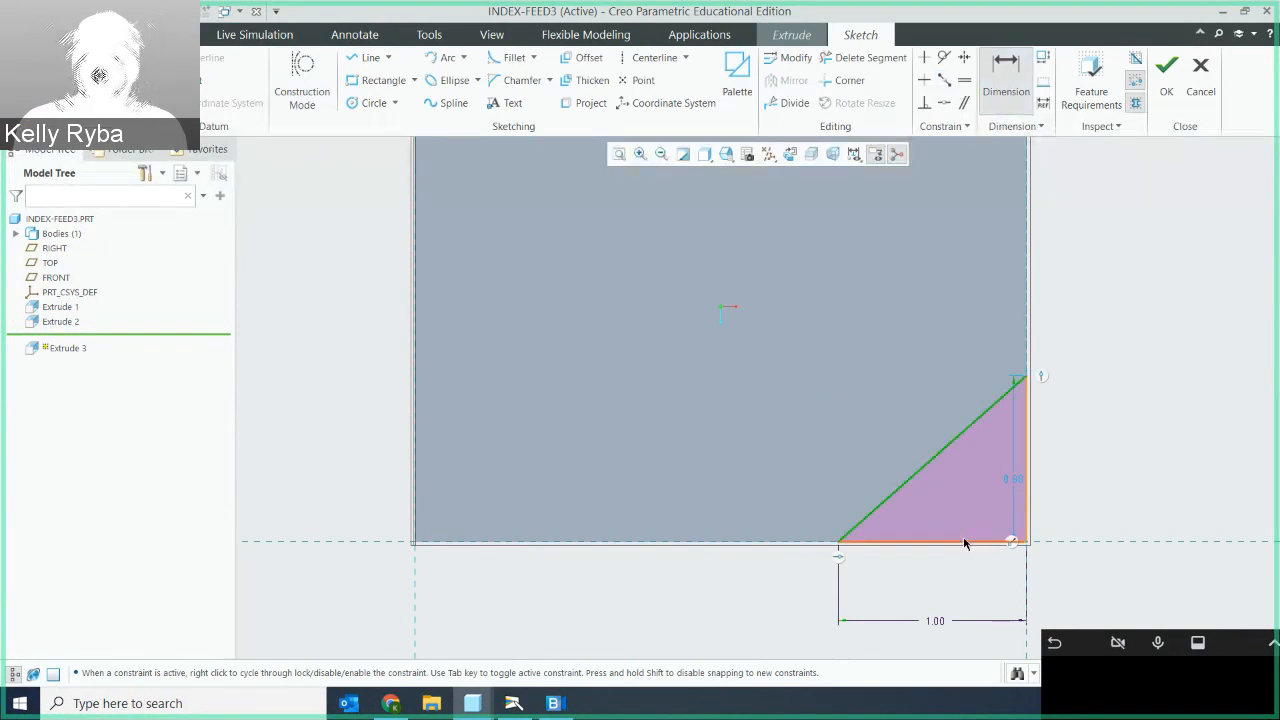
pyautogui.middleClick(980, 488)
pyautogui.write('50')
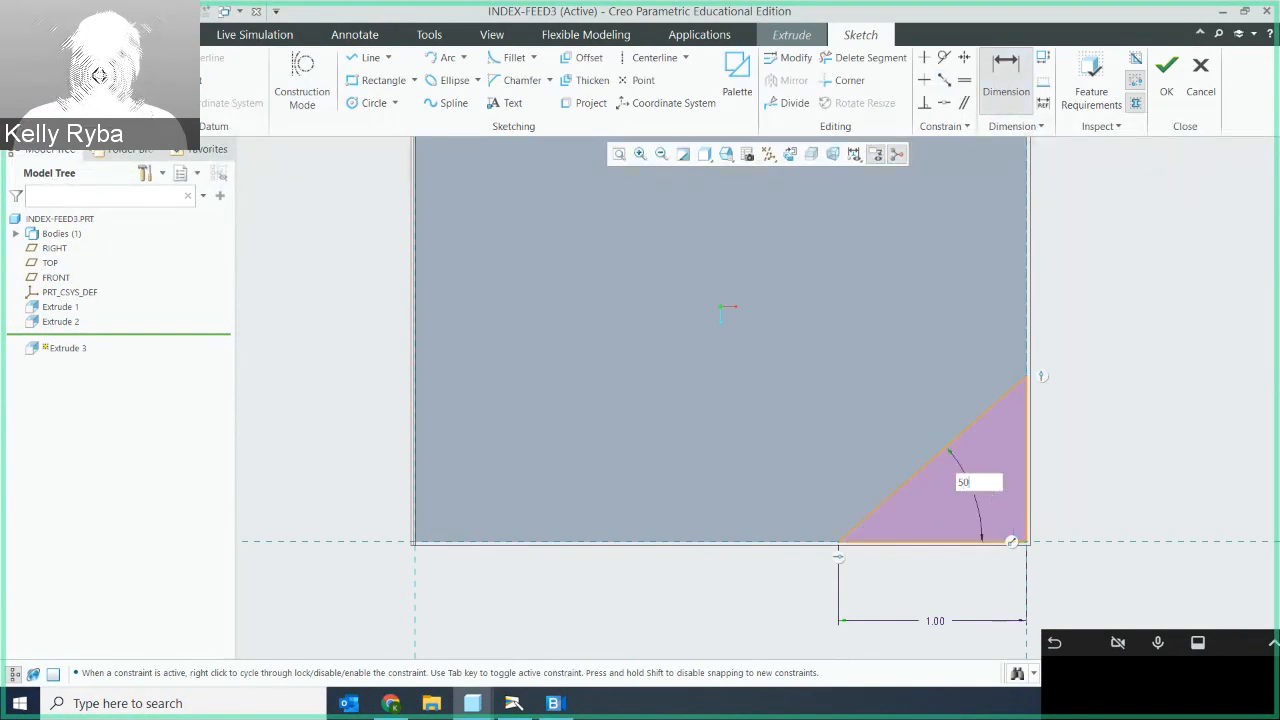
pyautogui.press('Return')
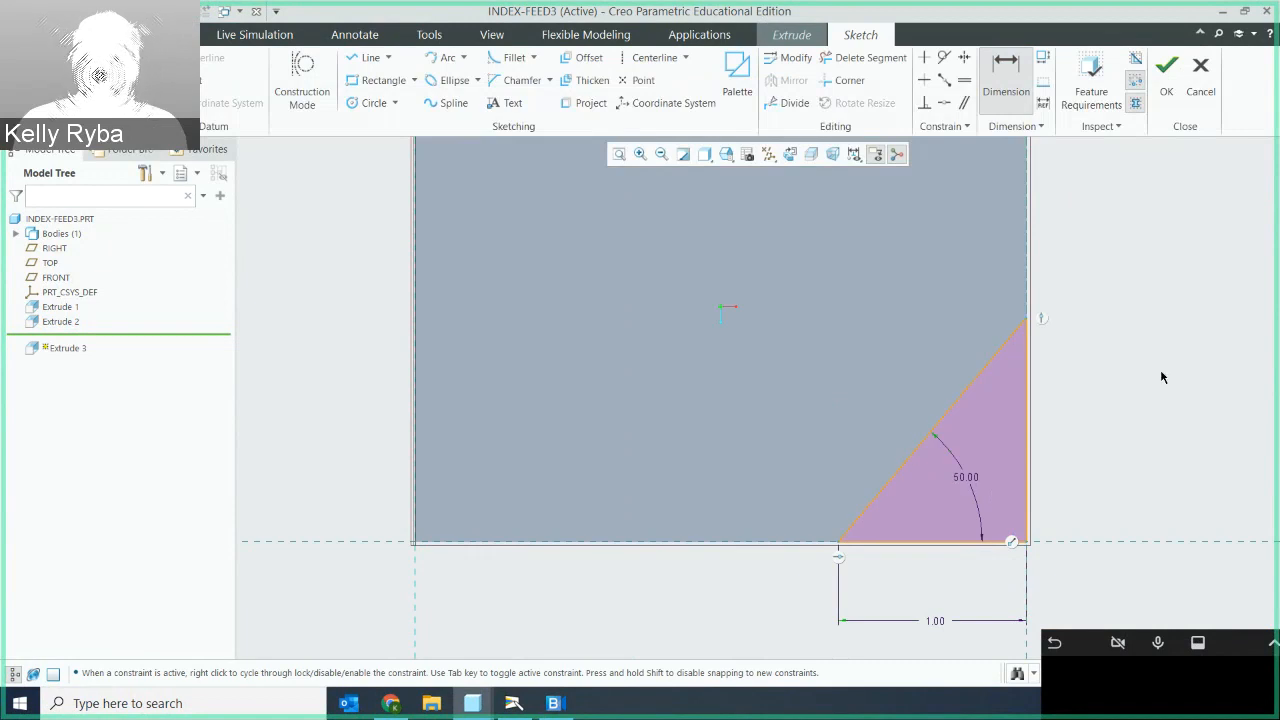
# Check the triangle sketch against the feature requirements and finish the sketch.
pyautogui.click(1092, 75)
pyautogui.click(640, 431)
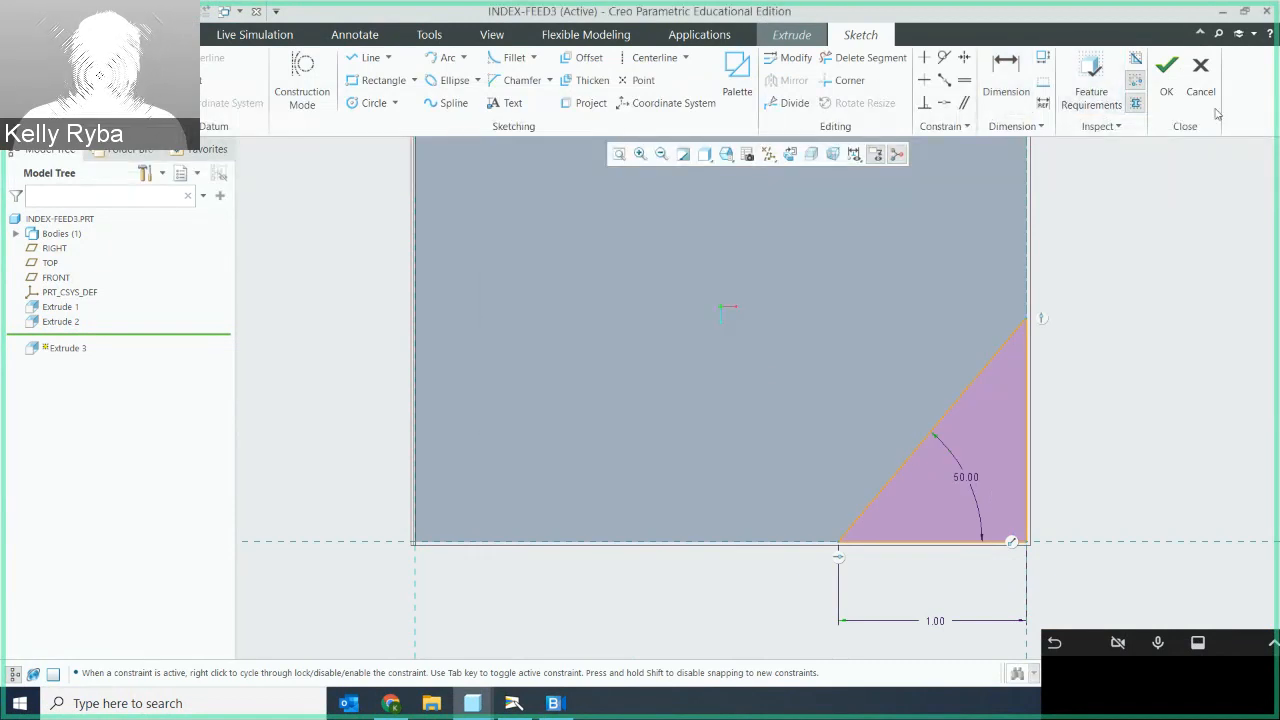
pyautogui.click(1166, 72)
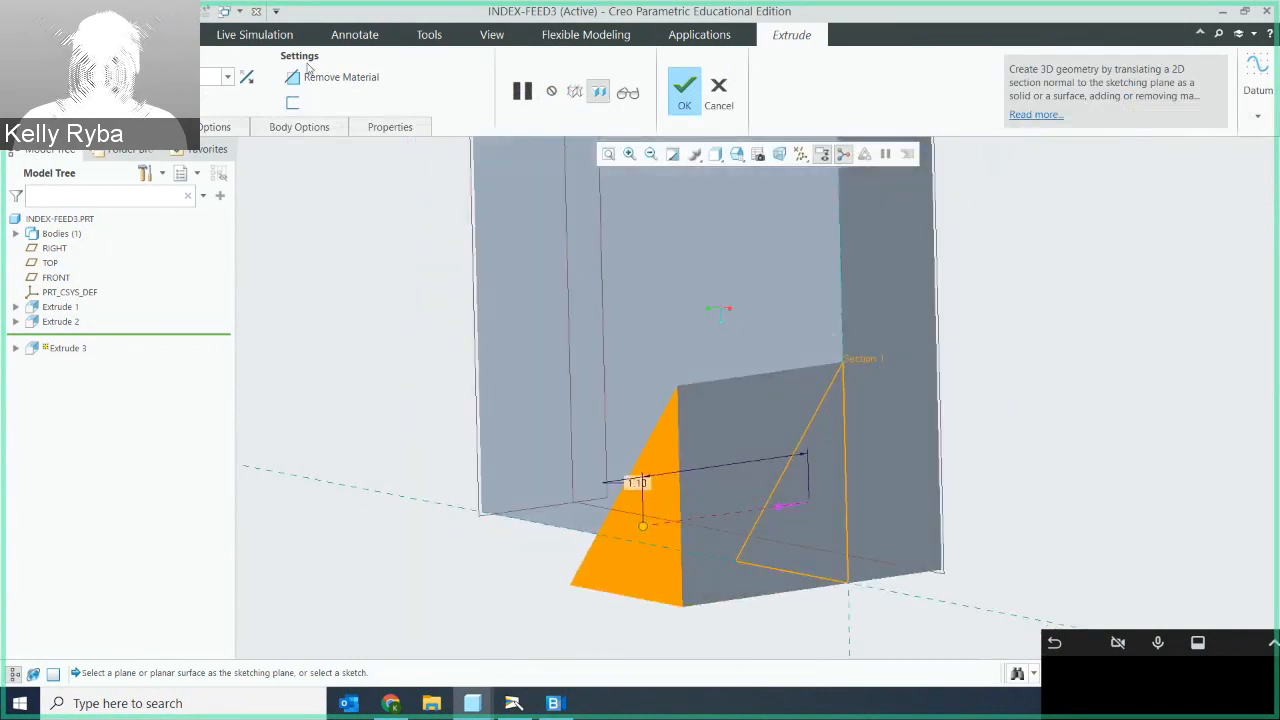
# Reverse the extrusion into the block so it removes material, and cut the triangular corner 0.19 deep.
pyautogui.click(783, 505)
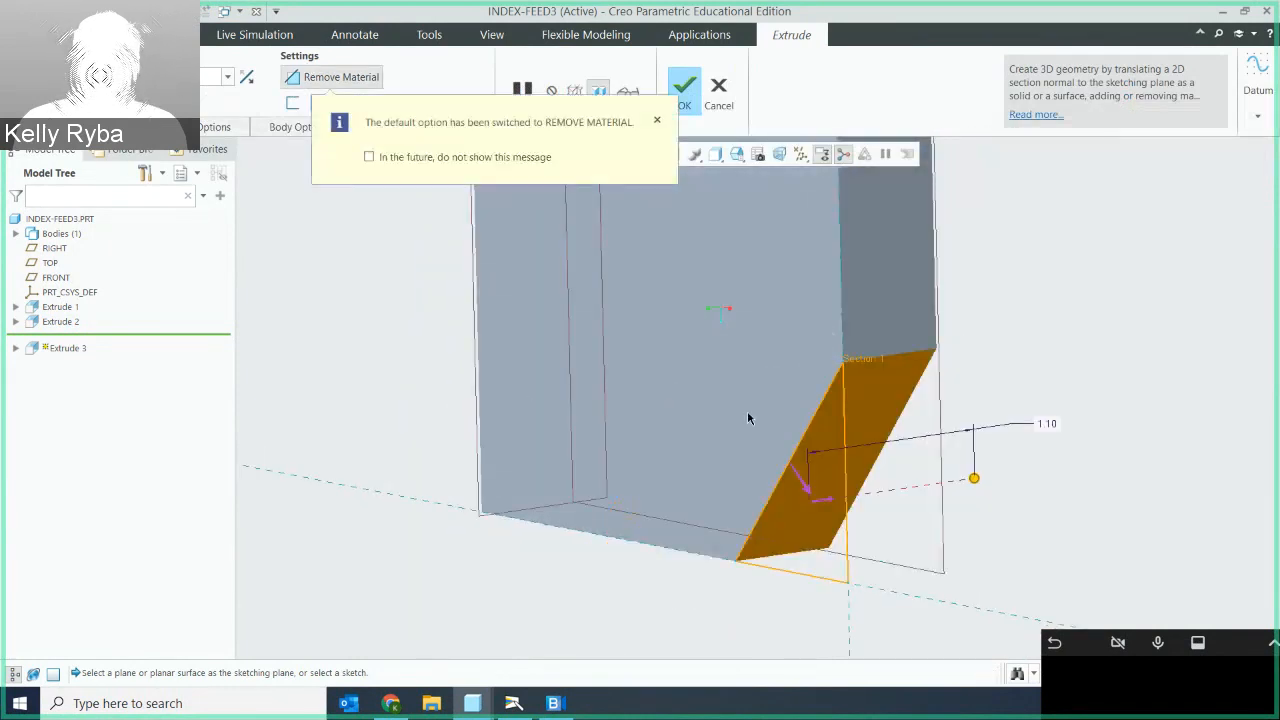
pyautogui.moveTo(760, 321); pyautogui.dragTo(800, 308, button='middle')
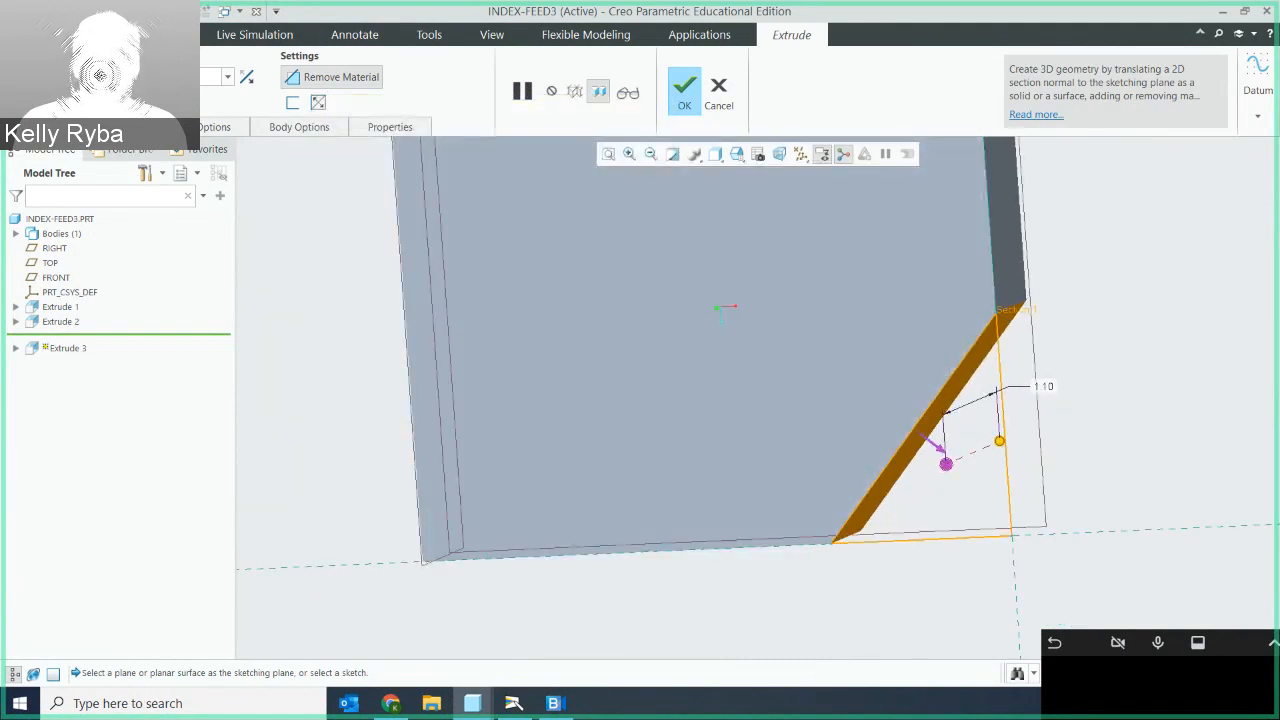
pyautogui.click(684, 92)
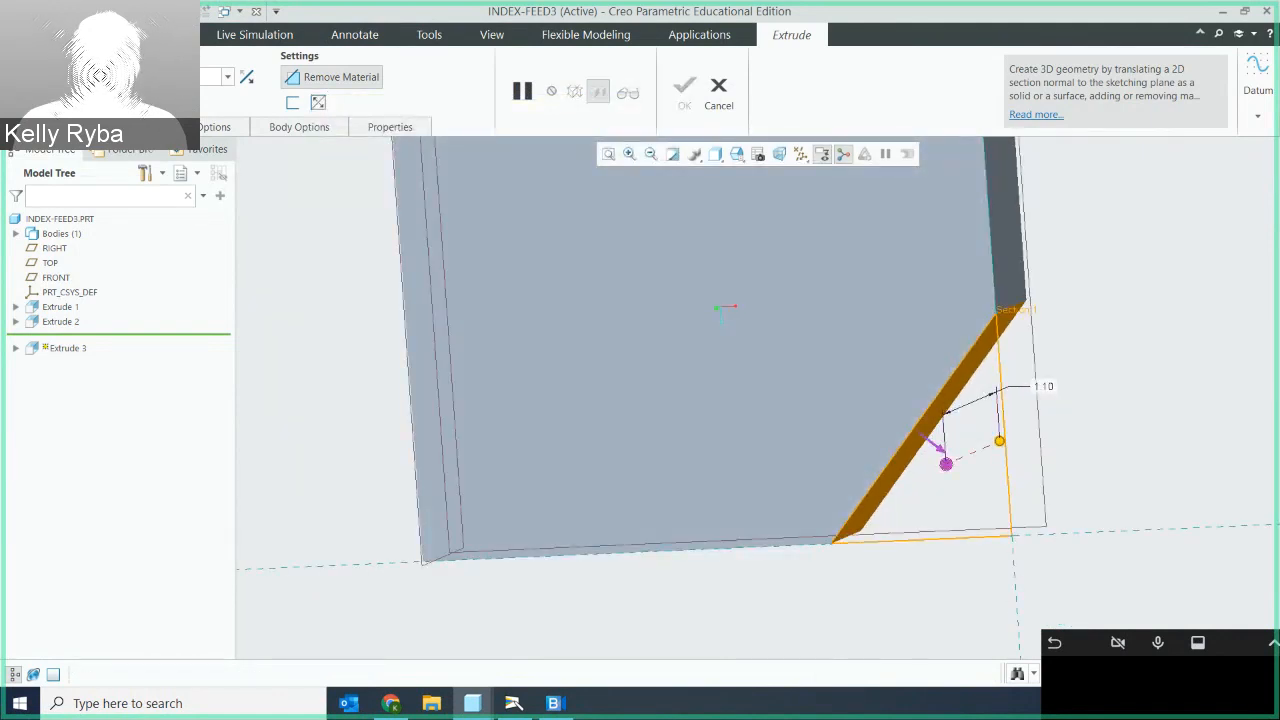
pyautogui.moveTo(999, 441); pyautogui.dragTo(955, 460)
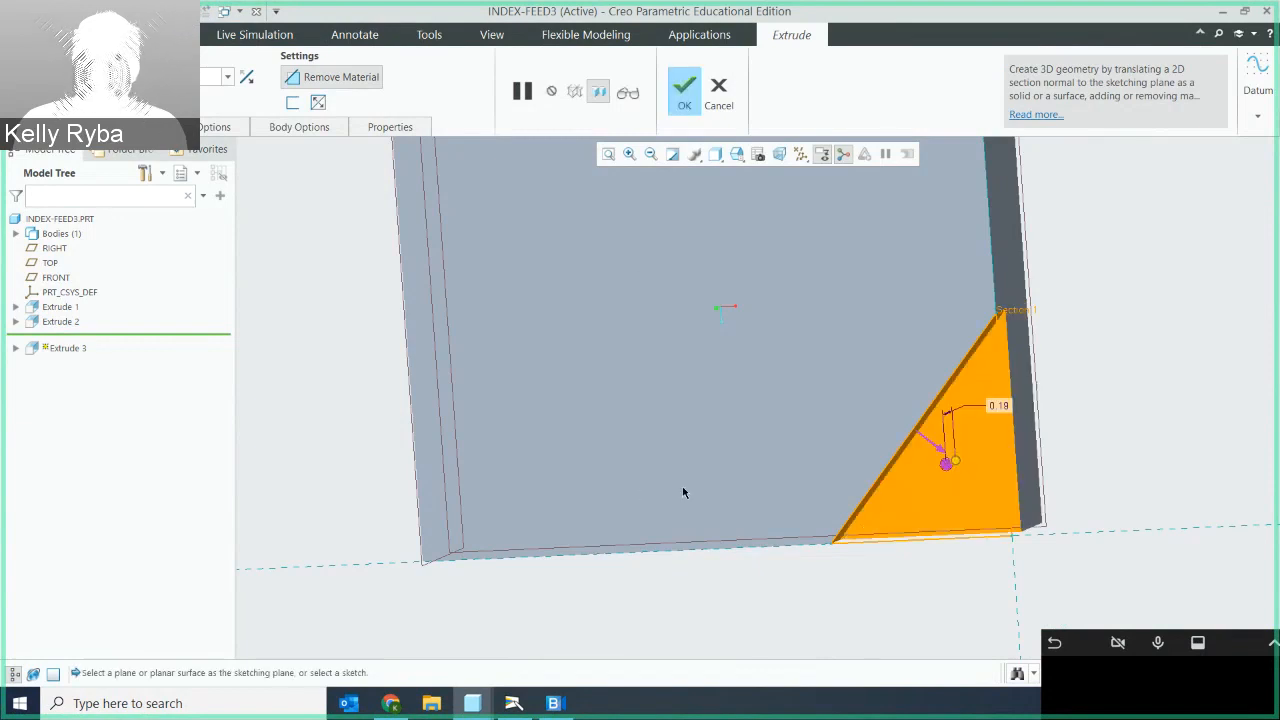
pyautogui.moveTo(684, 492); pyautogui.dragTo(668, 440, button='middle')
pyautogui.click(679, 93)
pyautogui.moveTo(714, 286); pyautogui.dragTo(748, 287, button='middle')
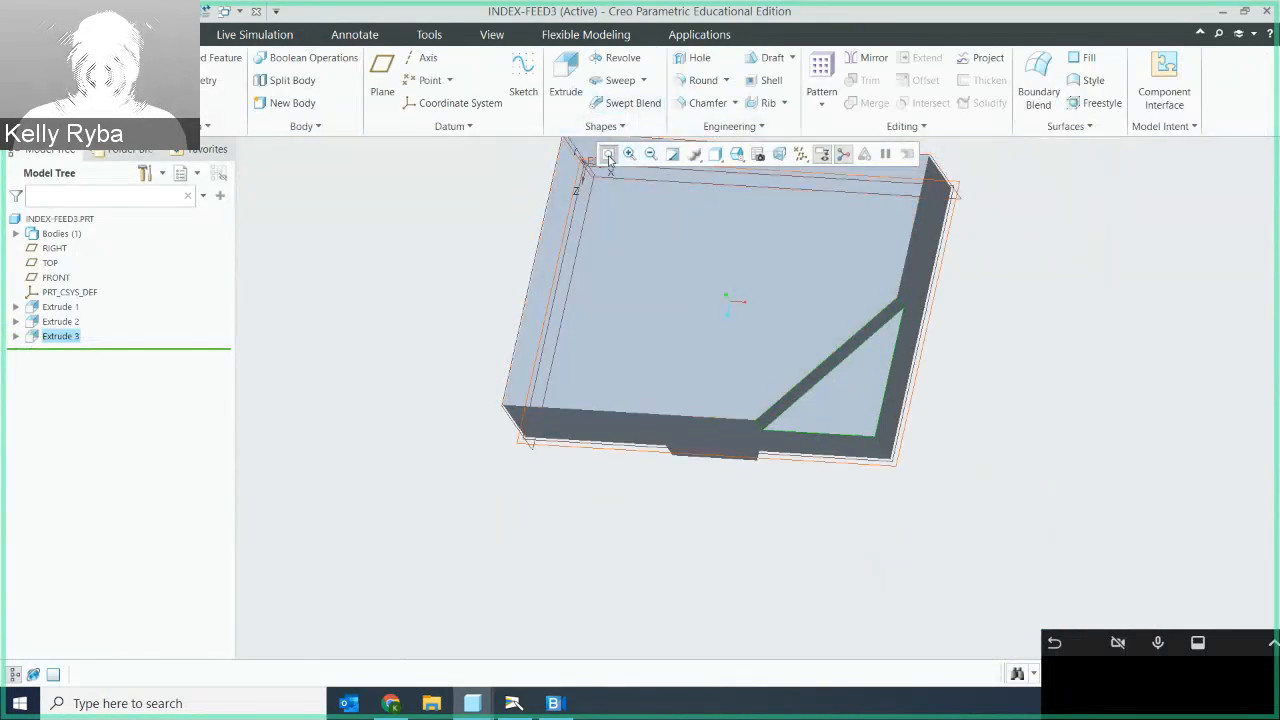
pyautogui.click(608, 154)
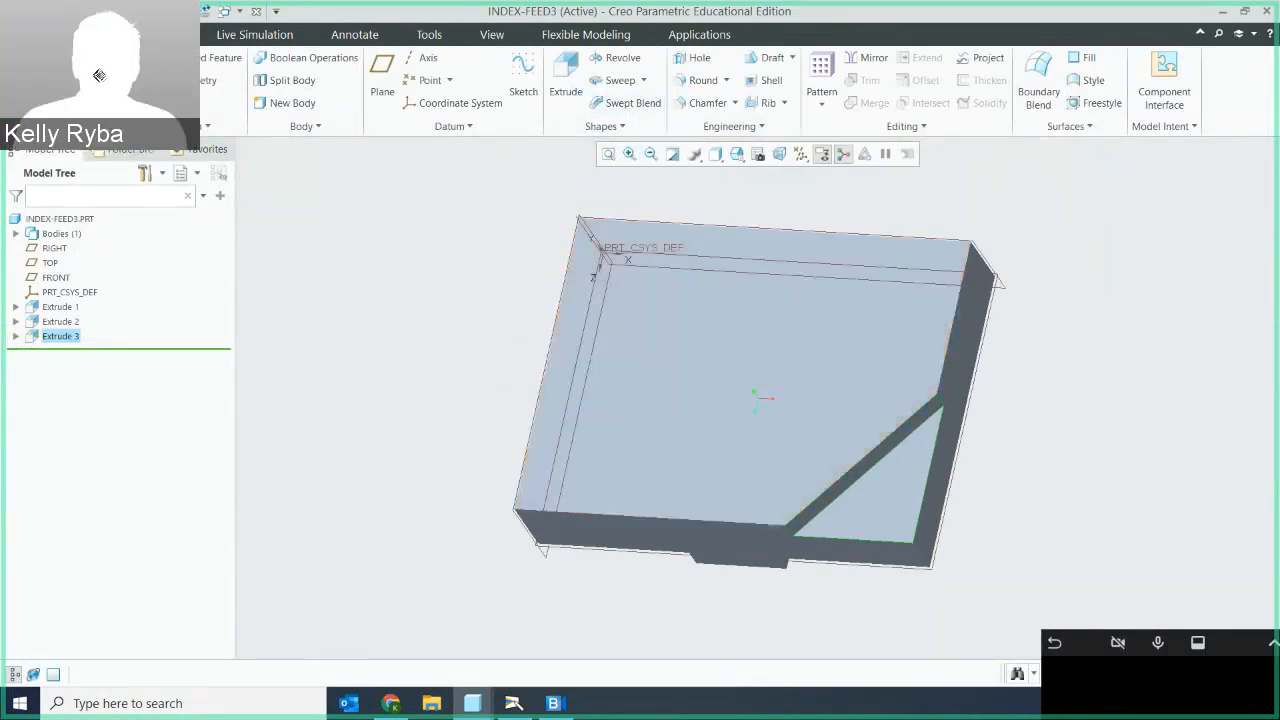
# Switch to the document camera to examine the dimensions and angles of the index_feed drawing, and return to the Creo model.
pyautogui.click(510, 704)
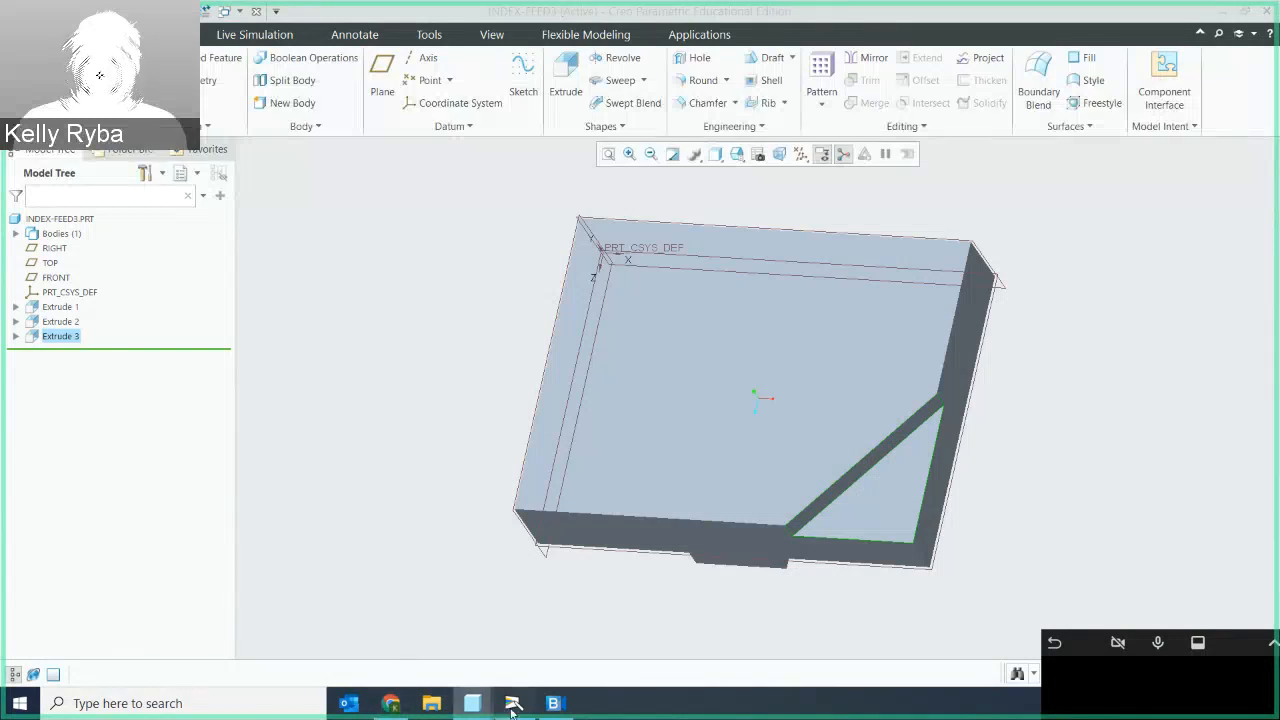
pyautogui.click(66, 676)
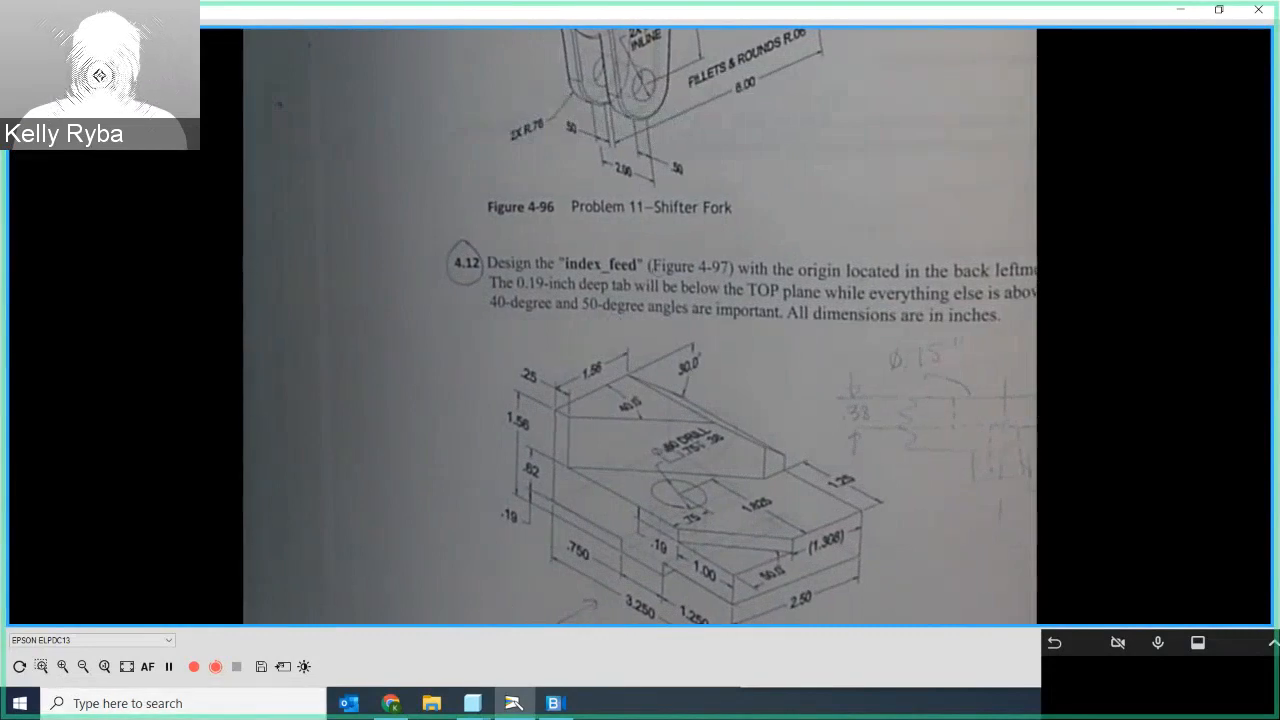
pyautogui.click(1182, 9)
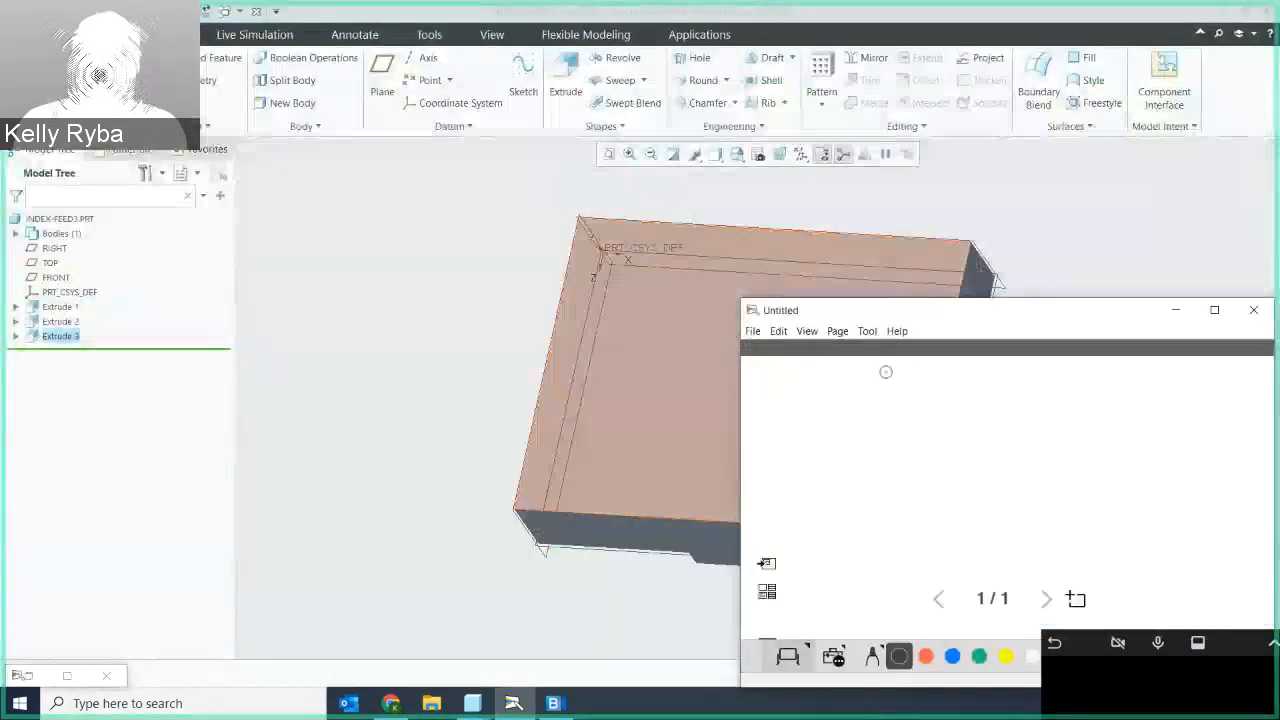
pyautogui.click(1178, 307)
# Start an extrusion on the uncut top face and sketch a closed five-sided profile along the left and back edges with a slanted right side.
pyautogui.moveTo(864, 329); pyautogui.dragTo(724, 371, button='middle')
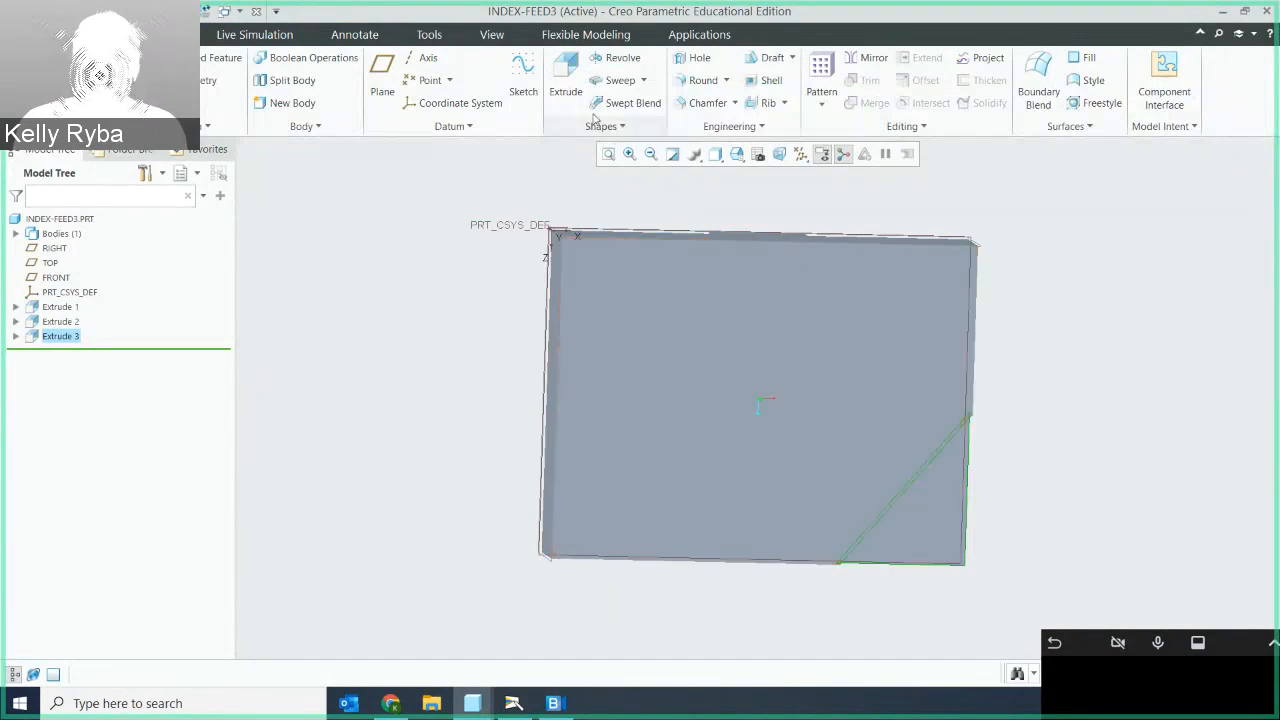
pyautogui.click(574, 89)
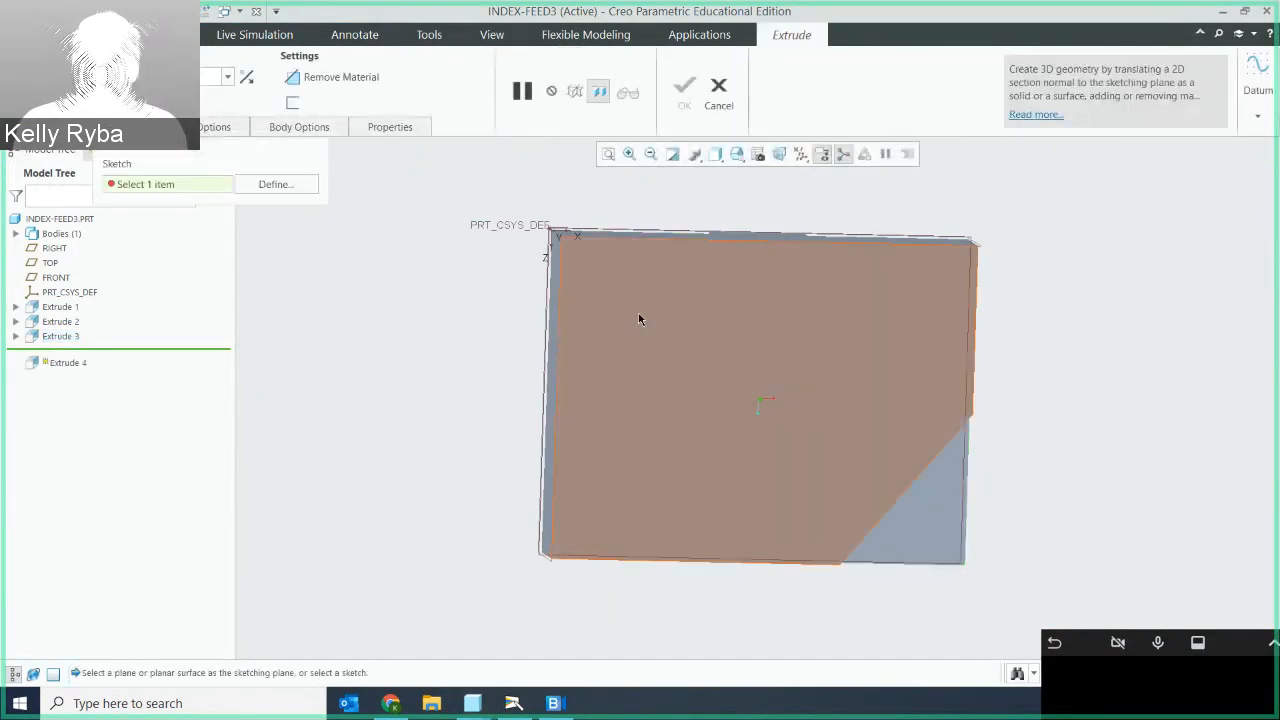
pyautogui.click(669, 342)
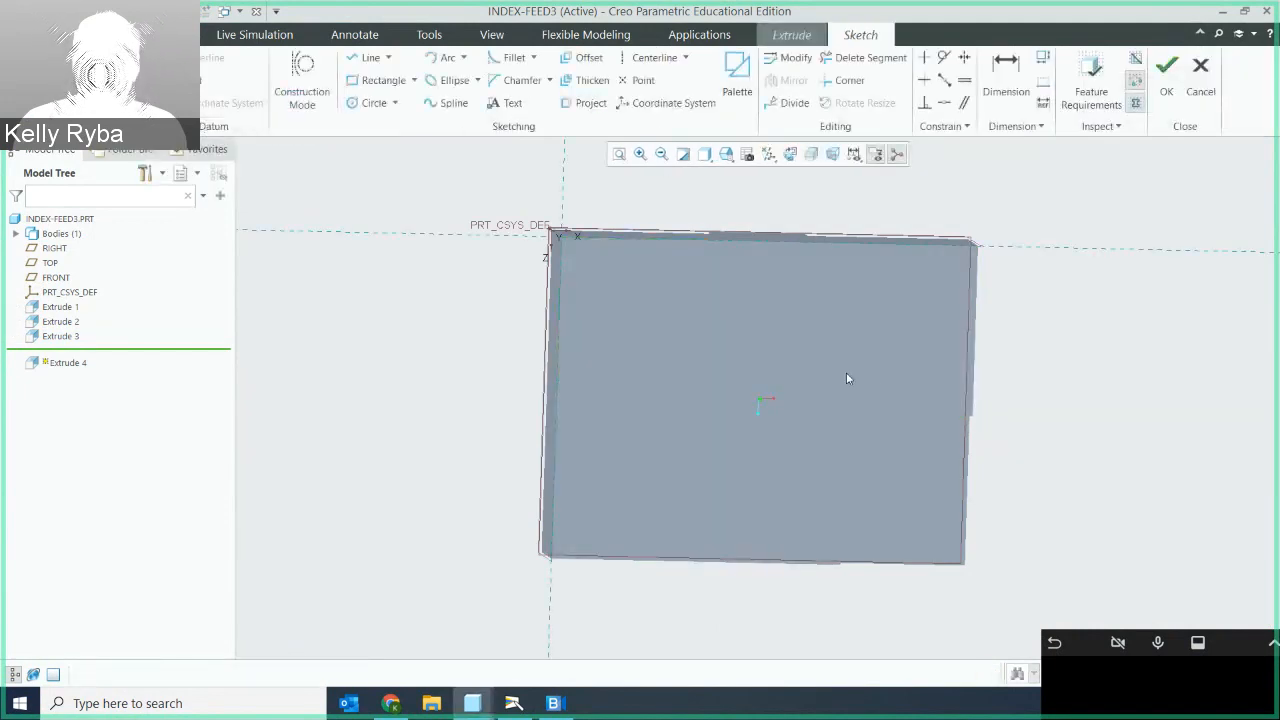
pyautogui.click(768, 154)
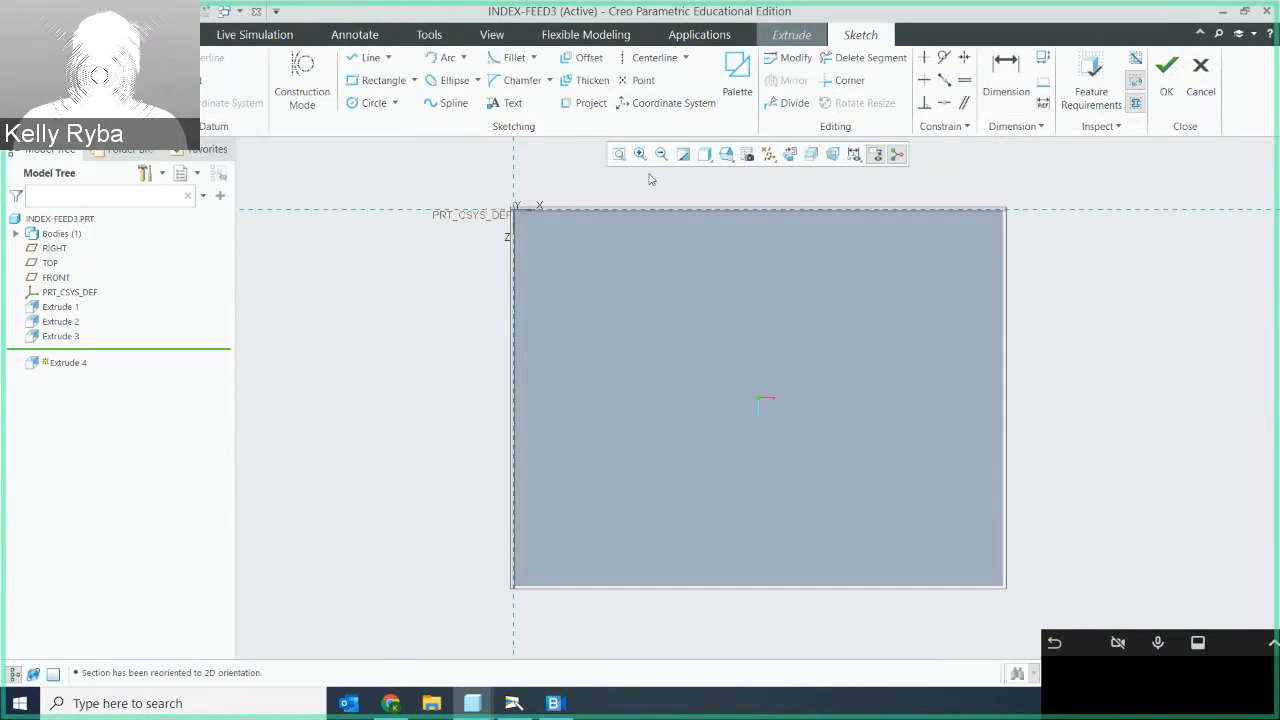
pyautogui.click(363, 61)
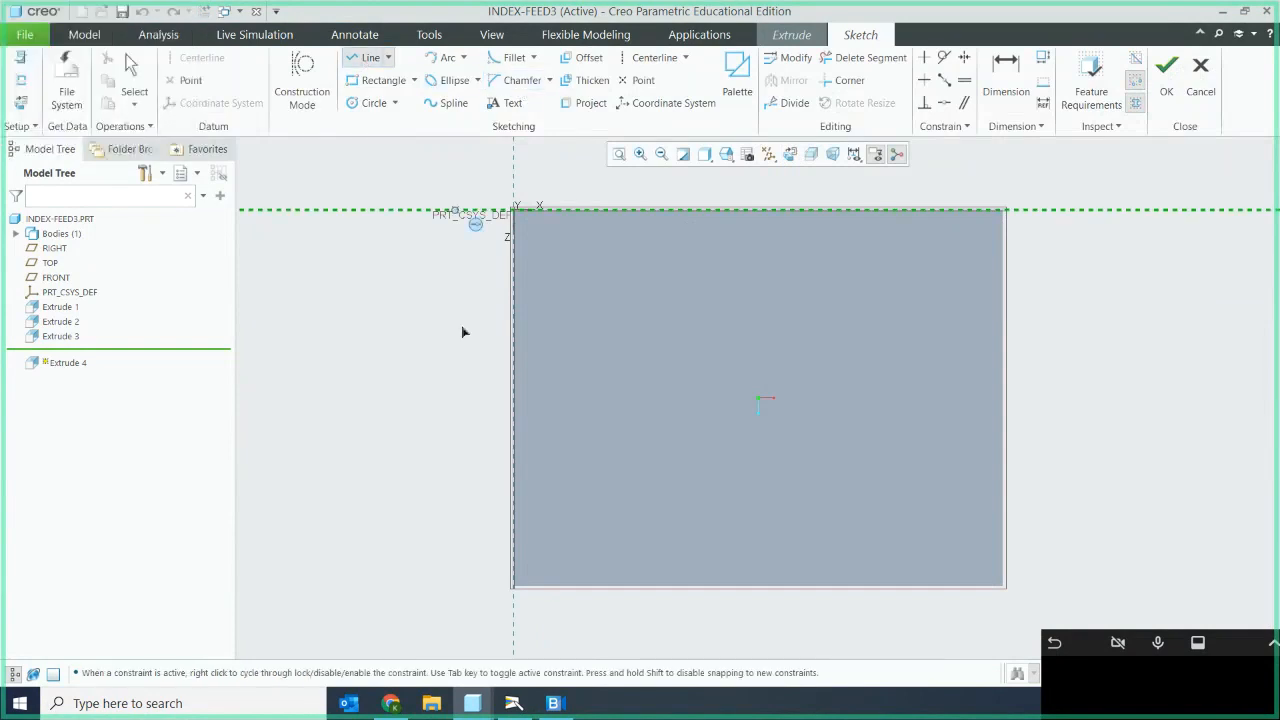
pyautogui.click(560, 586)
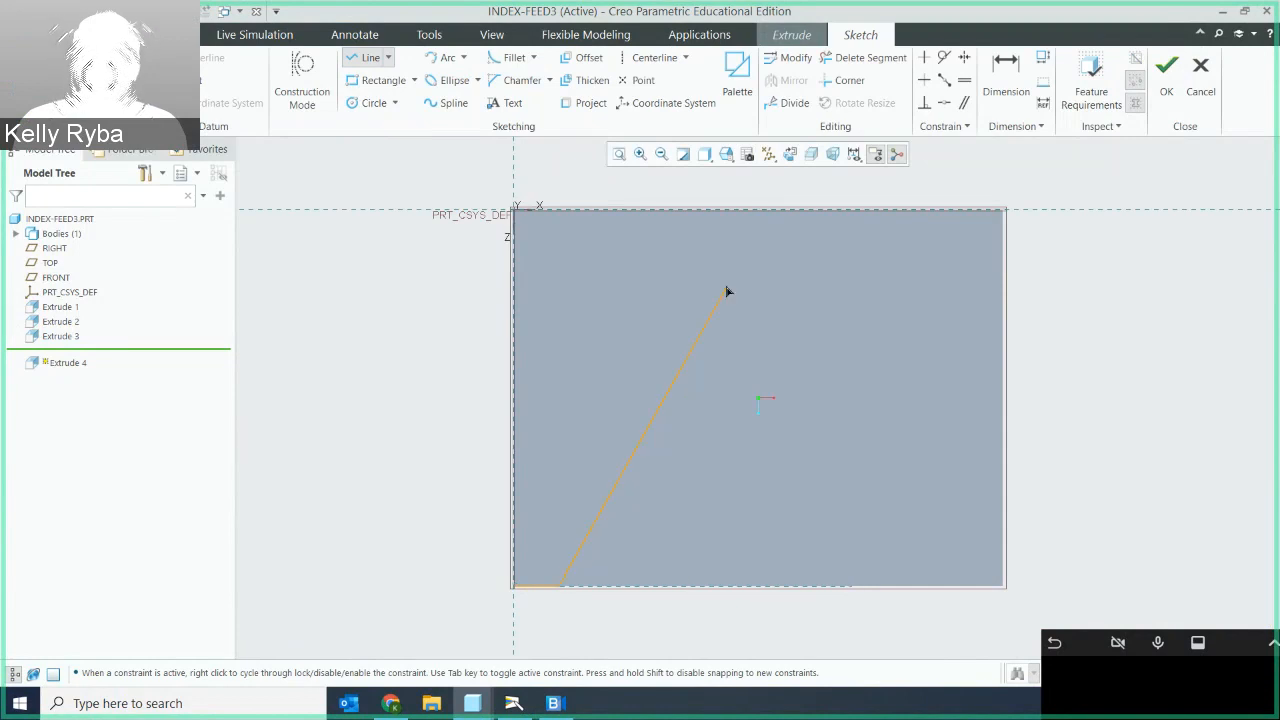
pyautogui.click(764, 262)
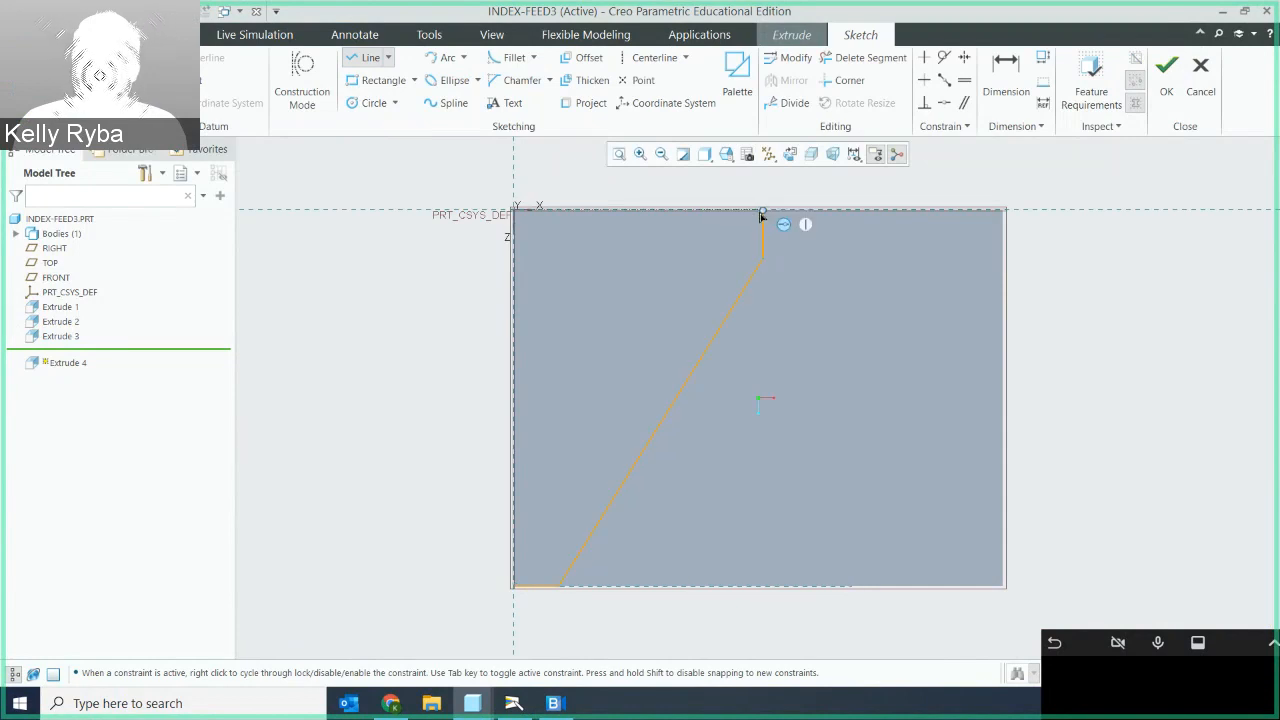
pyautogui.click(763, 211)
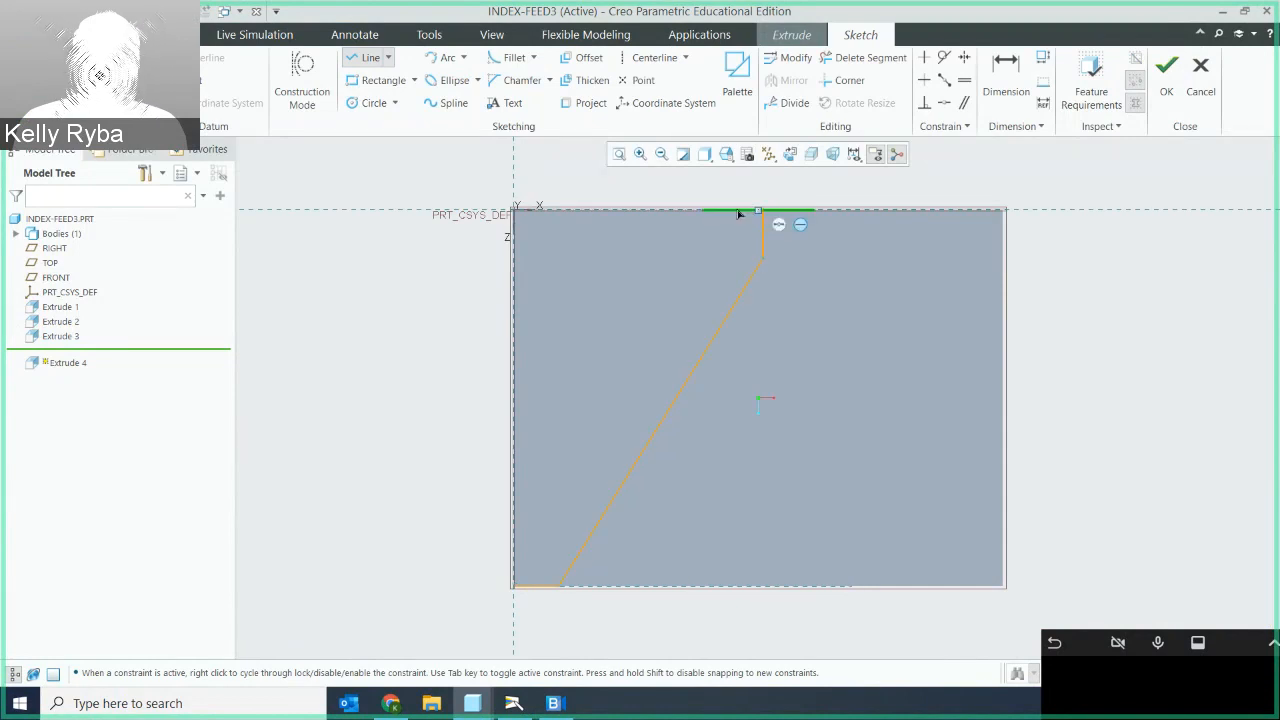
pyautogui.click(514, 211)
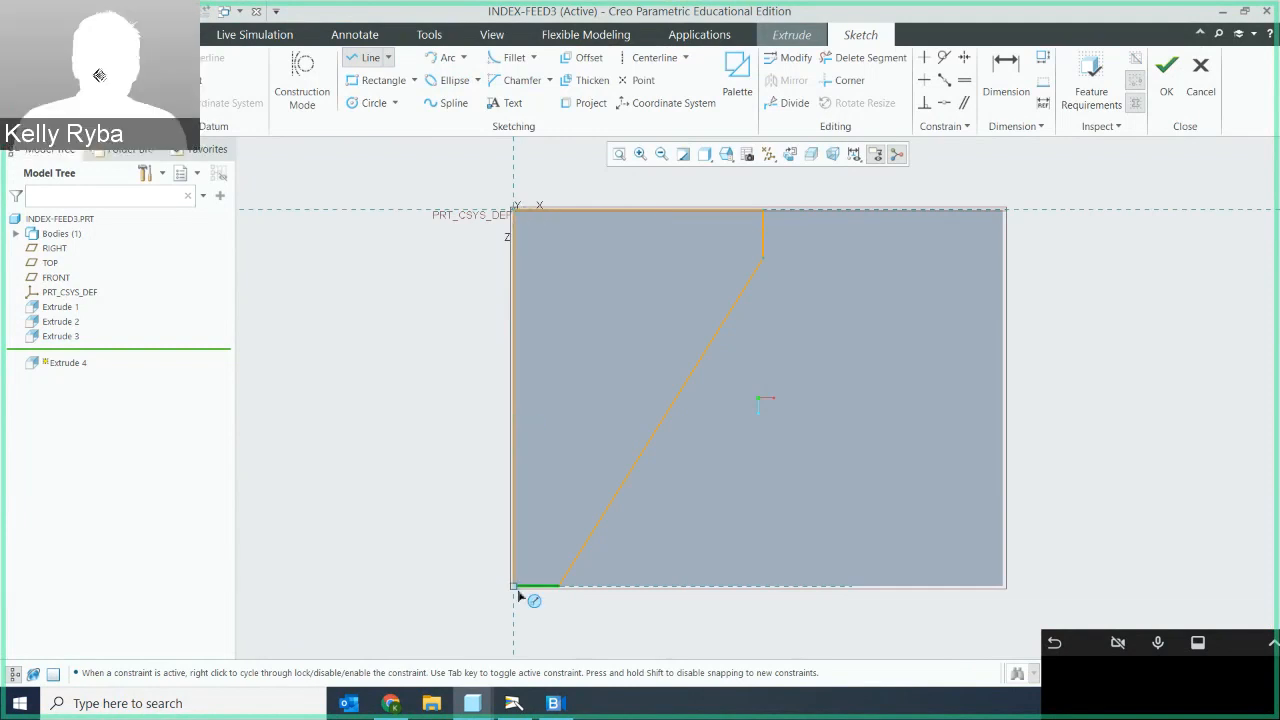
pyautogui.click(513, 586)
pyautogui.click(561, 585)
pyautogui.middleClick(563, 583)
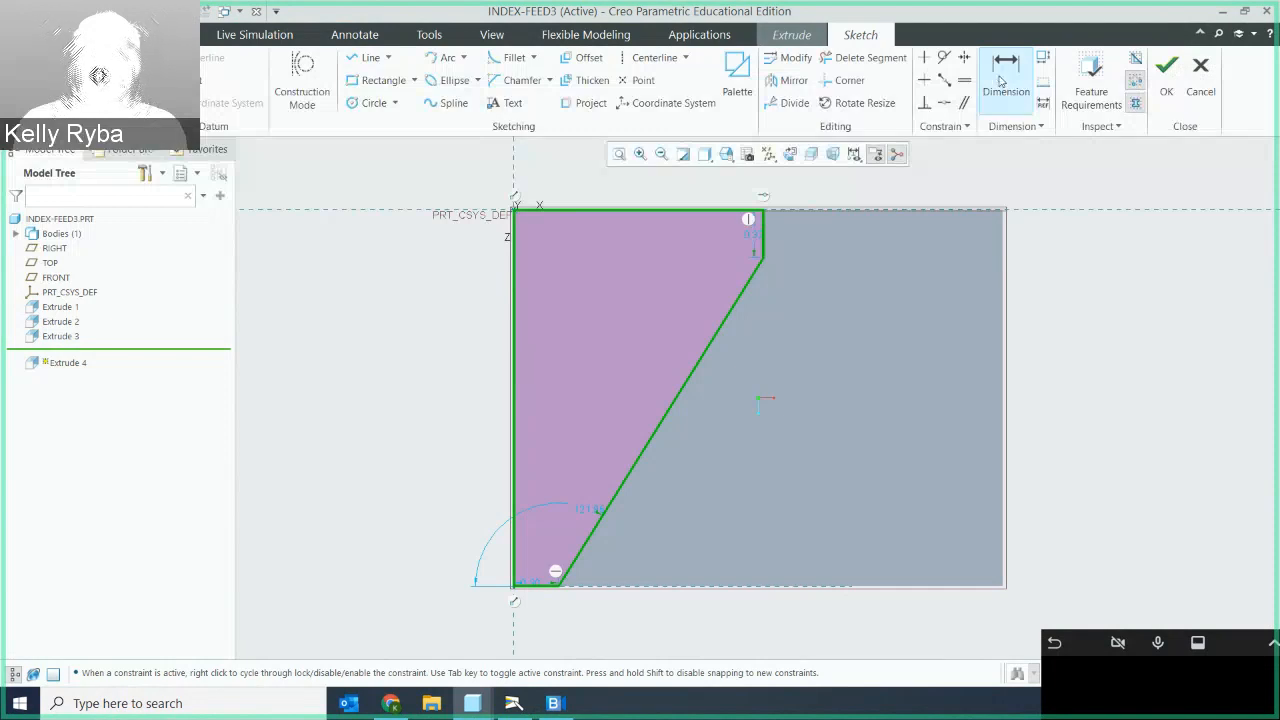
# Dimension the profile's short front edge as 0.25 and the distance from its short vertical side to the block's right edge as 1.25.
pyautogui.click(541, 588)
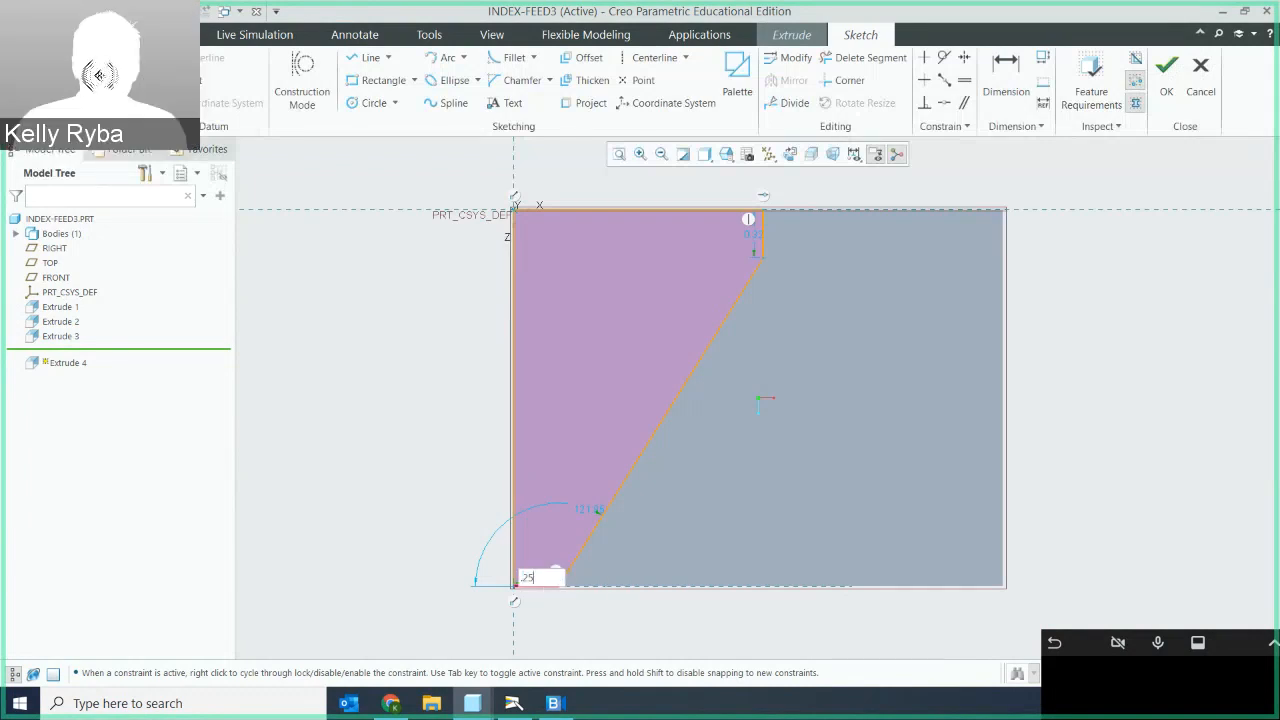
pyautogui.press('Return')
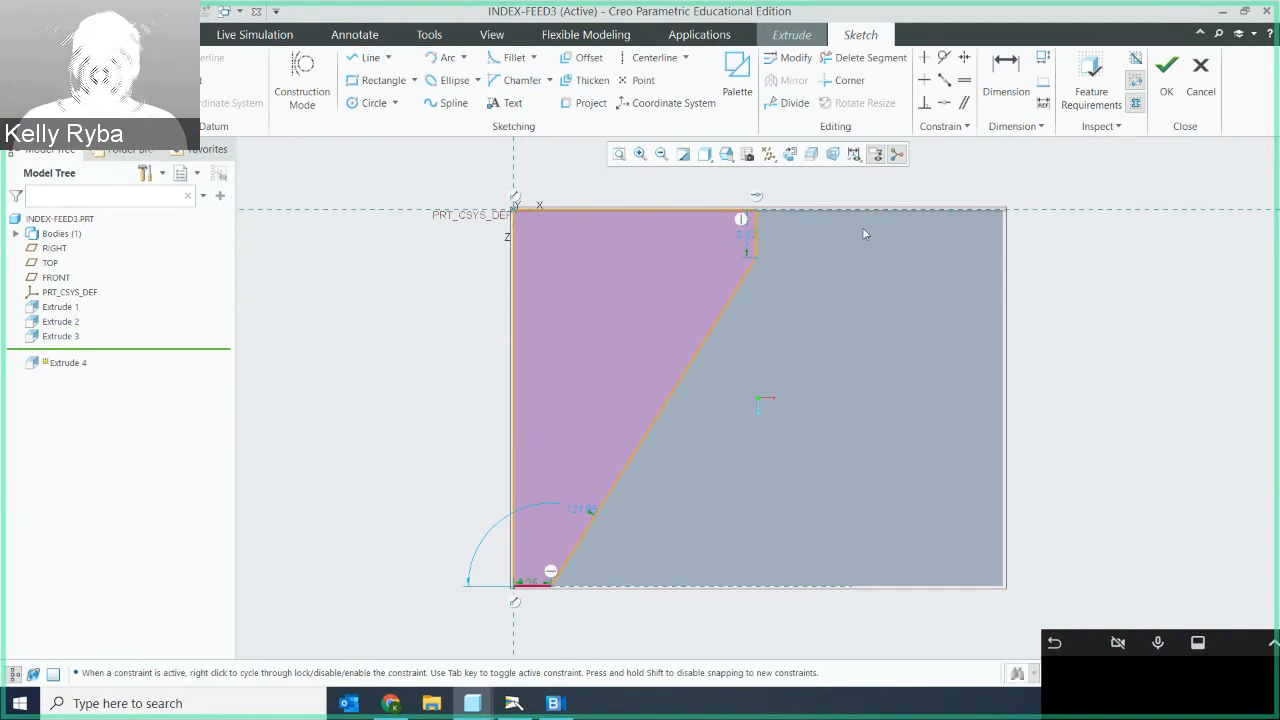
pyautogui.click(1004, 83)
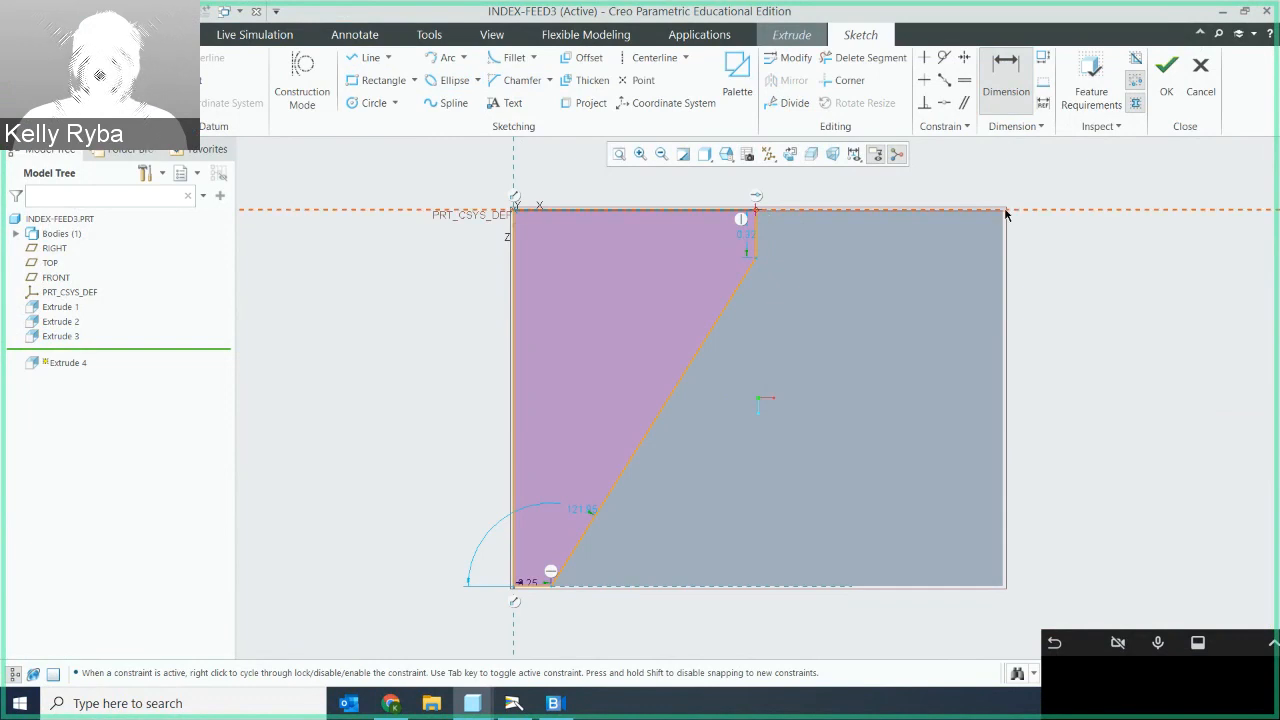
pyautogui.middleClick(915, 193)
pyautogui.write('1')
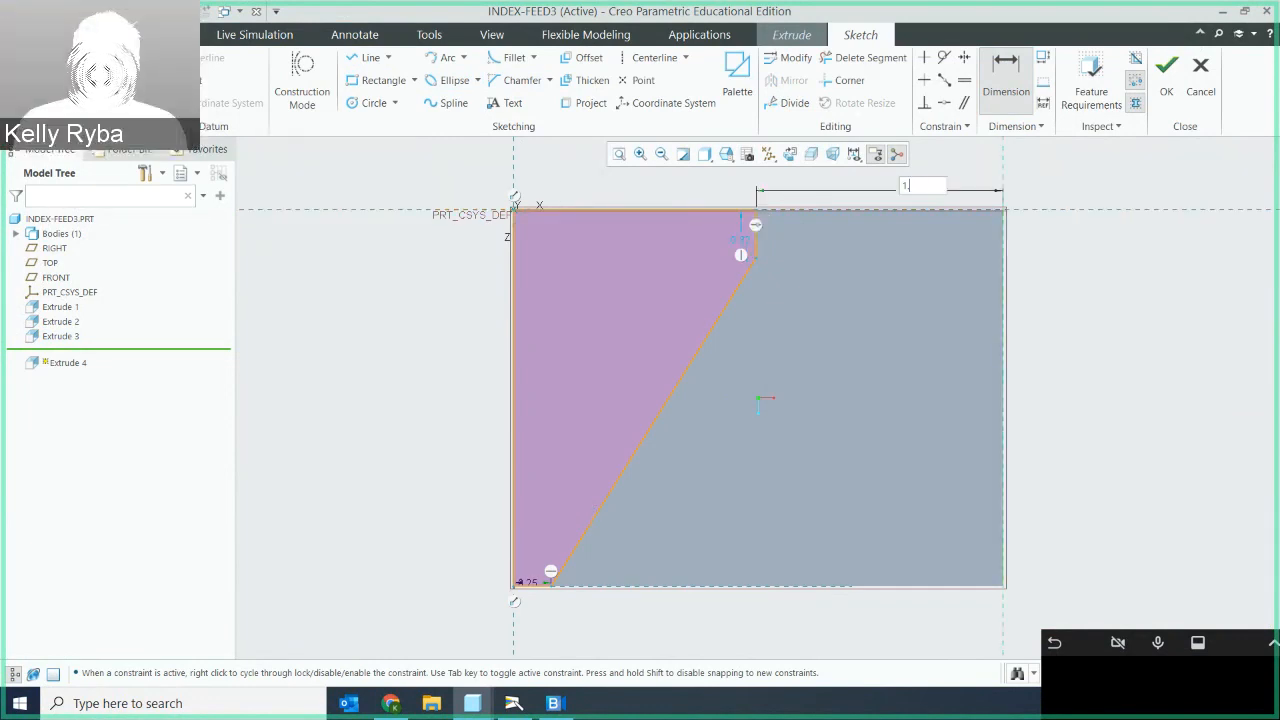
pyautogui.write('.25')
pyautogui.press('Return')
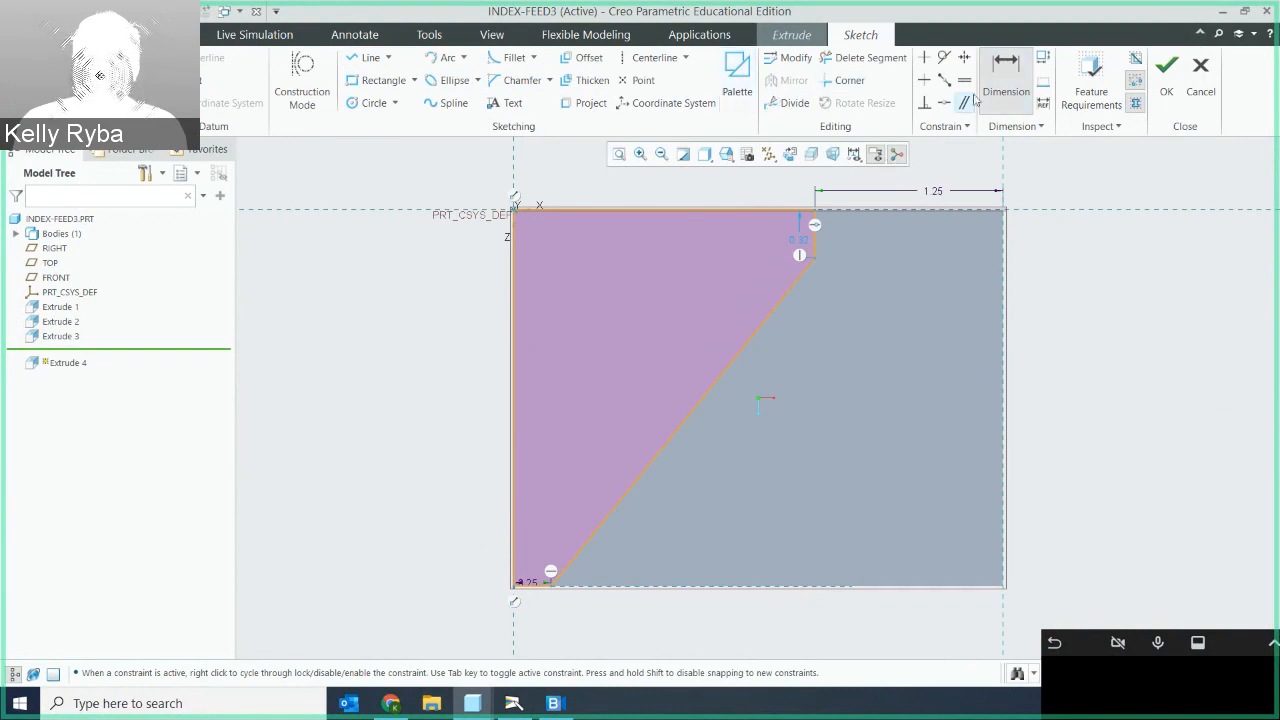
# Dimension the angle between the profile's slanted side and its left edge as 40 degrees.
pyautogui.click(713, 401)
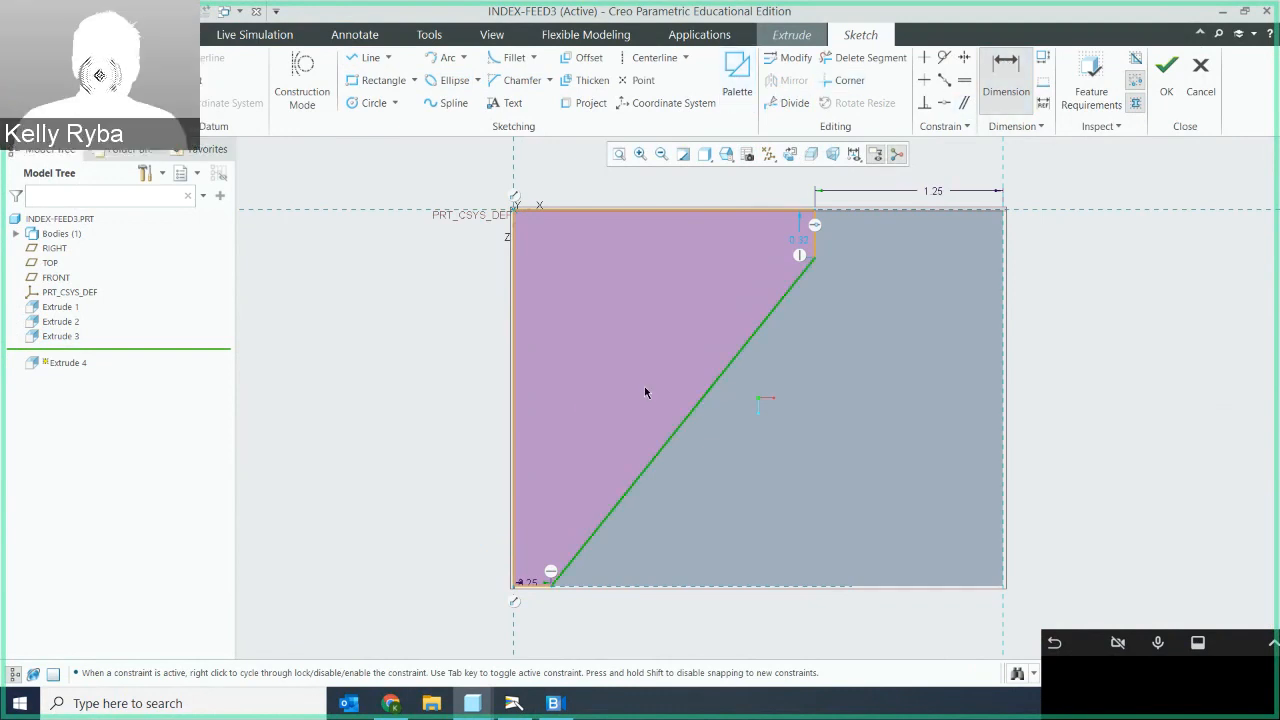
pyautogui.click(514, 409)
pyautogui.middleClick(588, 424)
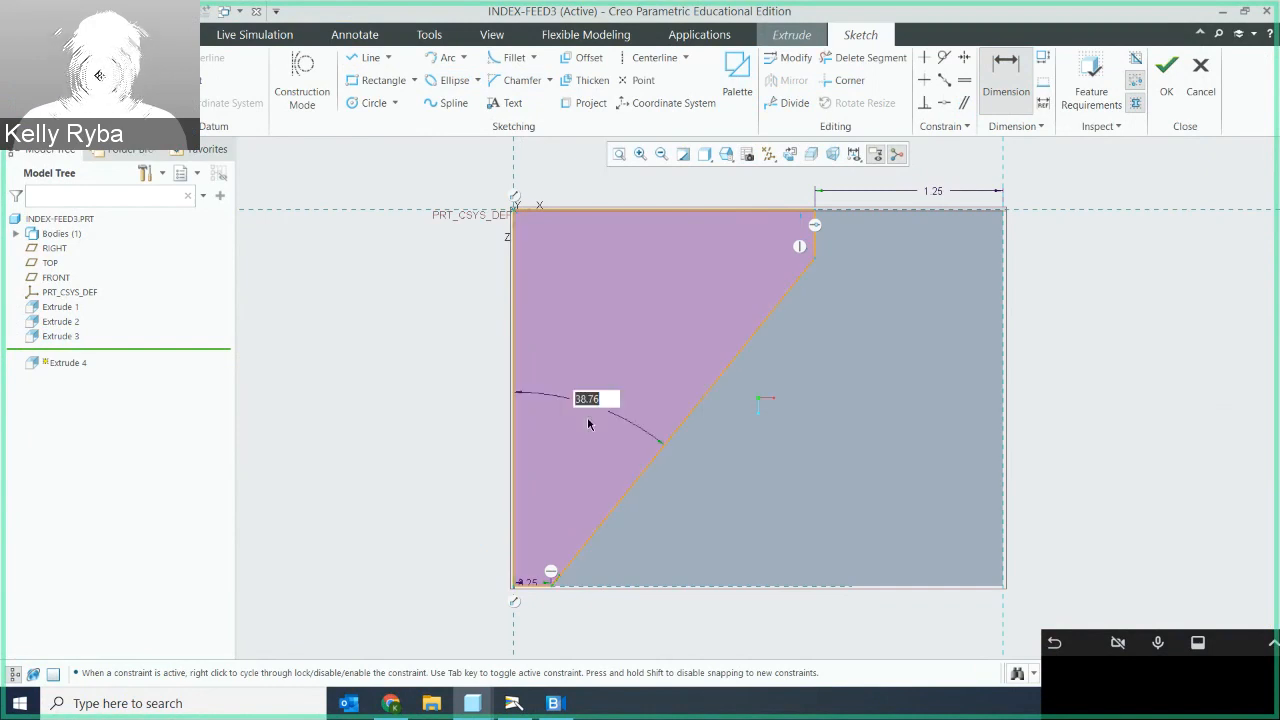
pyautogui.write('40')
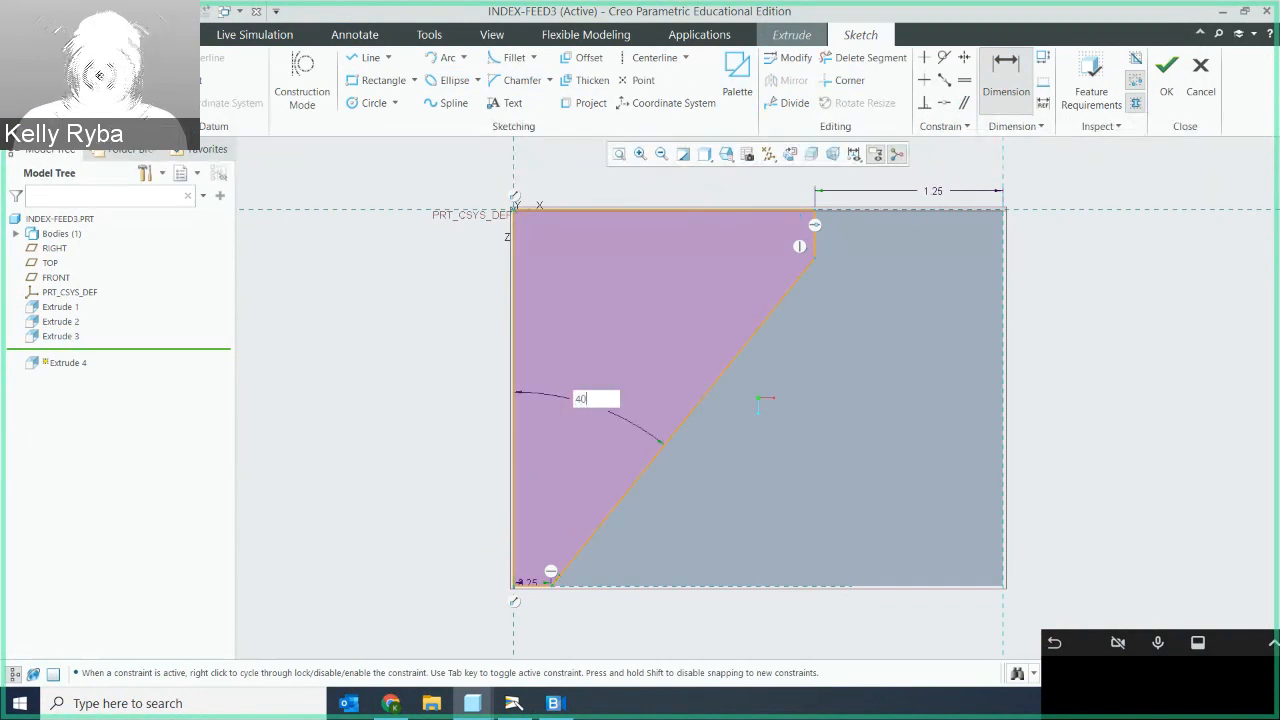
pyautogui.press('Return')
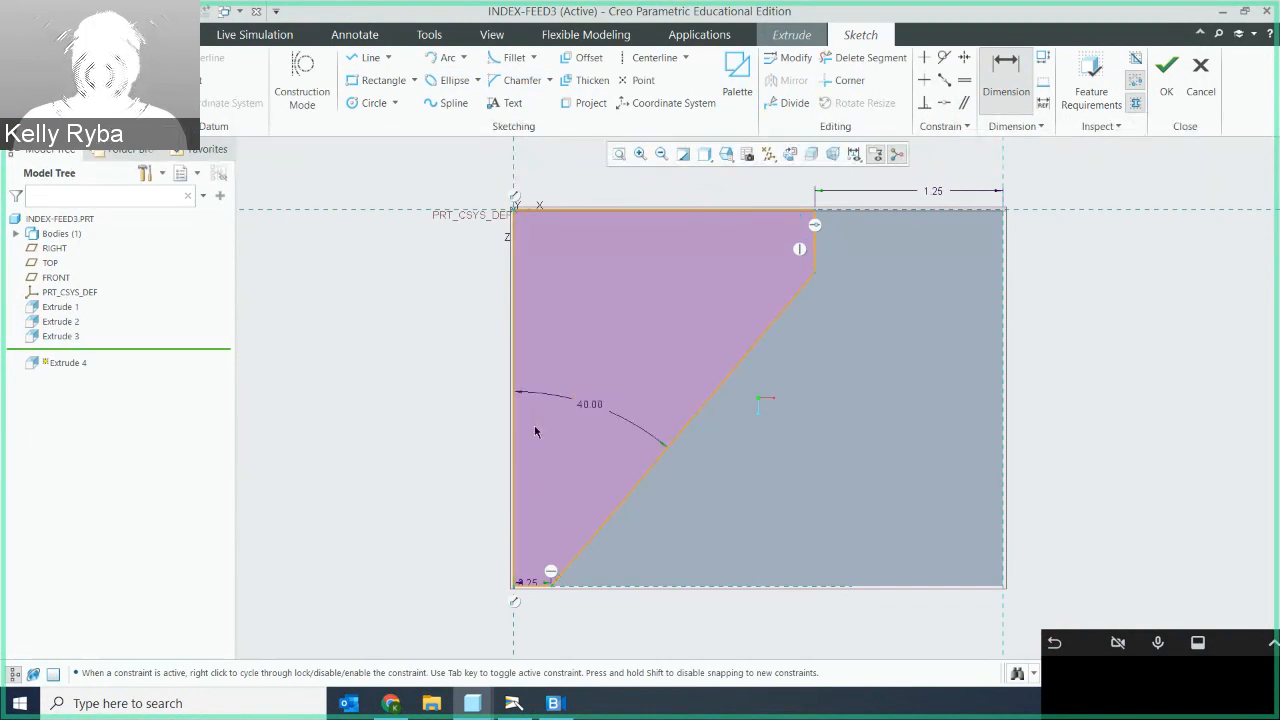
# Check the five-sided profile against the feature requirements and finish the sketch.
pyautogui.click(1091, 85)
pyautogui.click(641, 433)
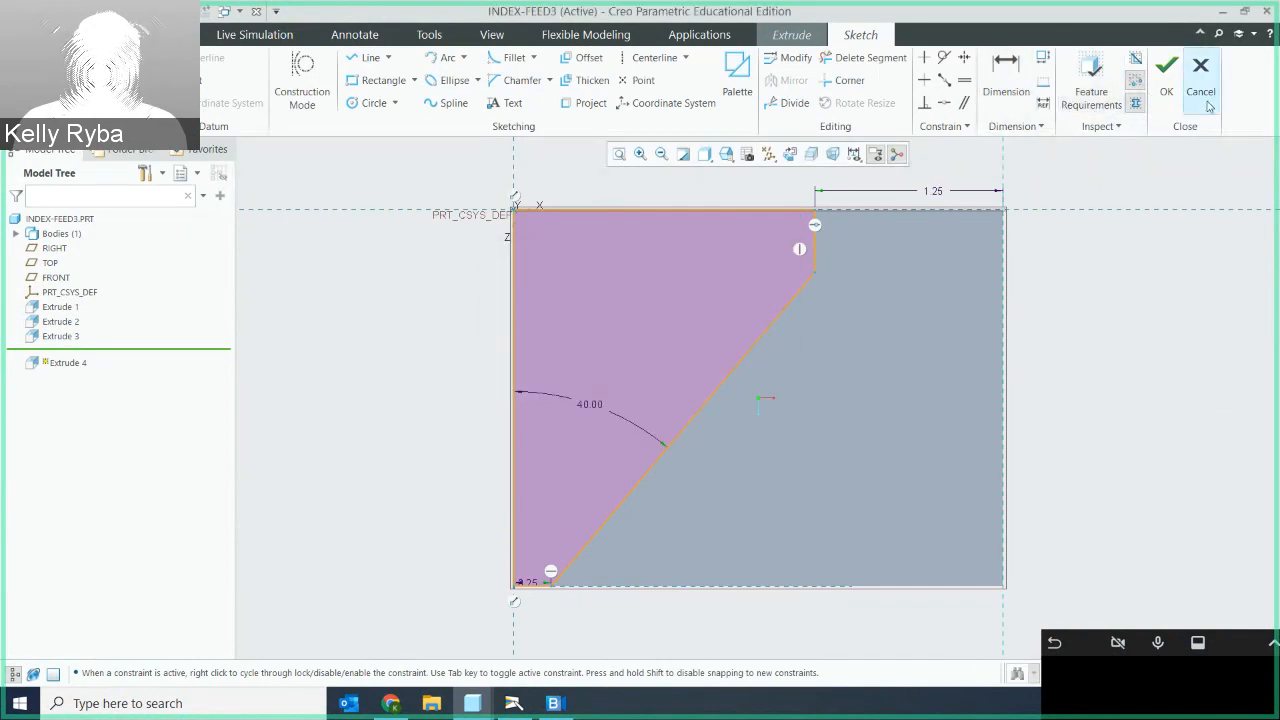
pyautogui.click(1168, 90)
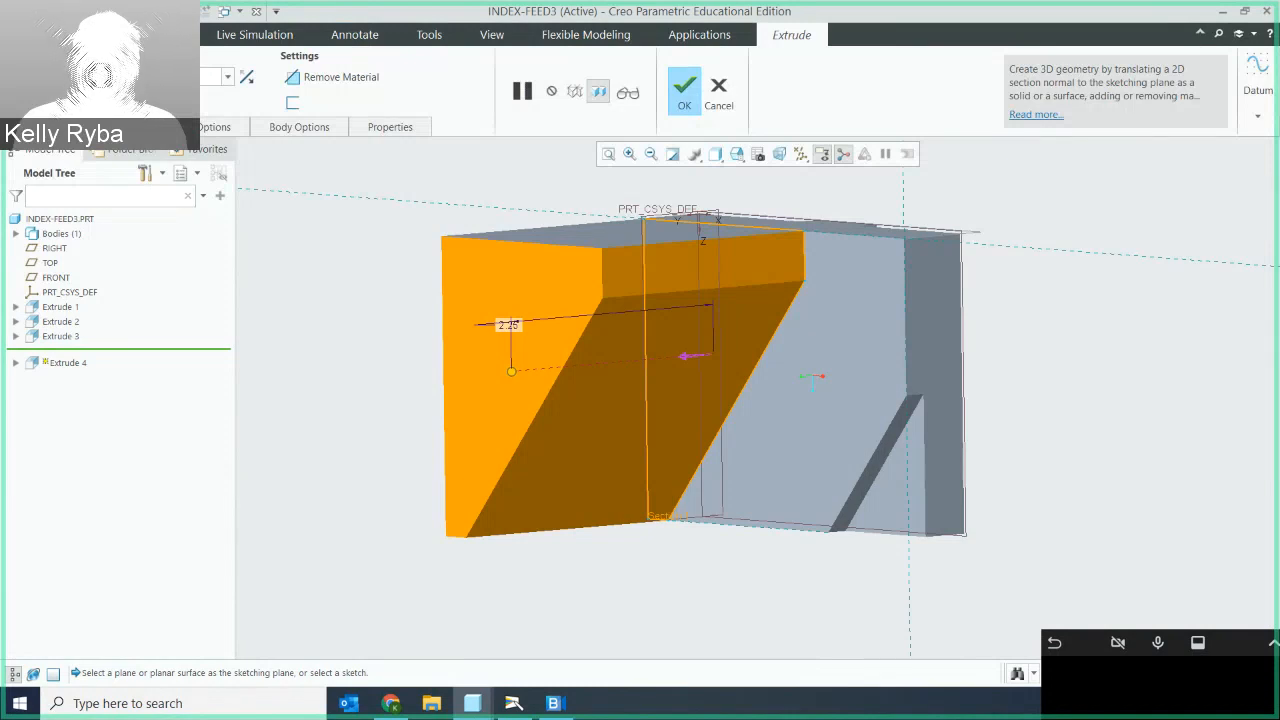
# Extrude the five-sided profile upward from the block with a depth of 0.75 and complete the feature.
pyautogui.click(684, 91)
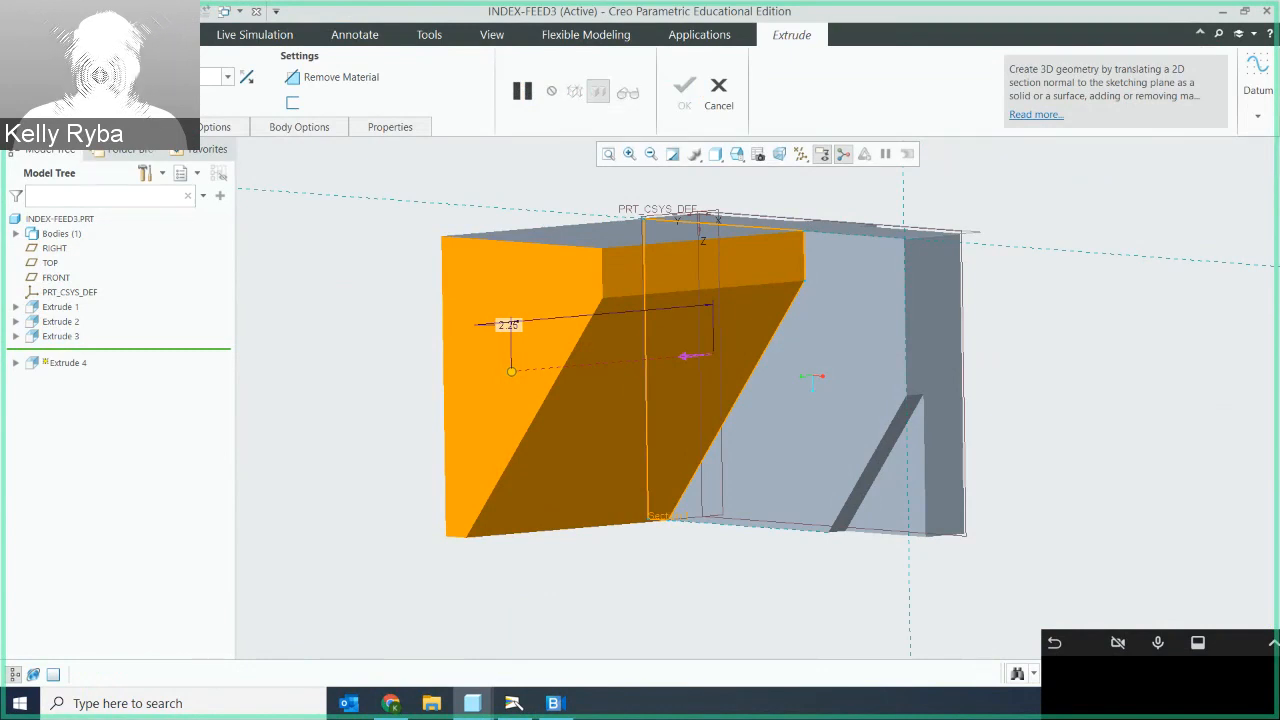
pyautogui.press('Return')
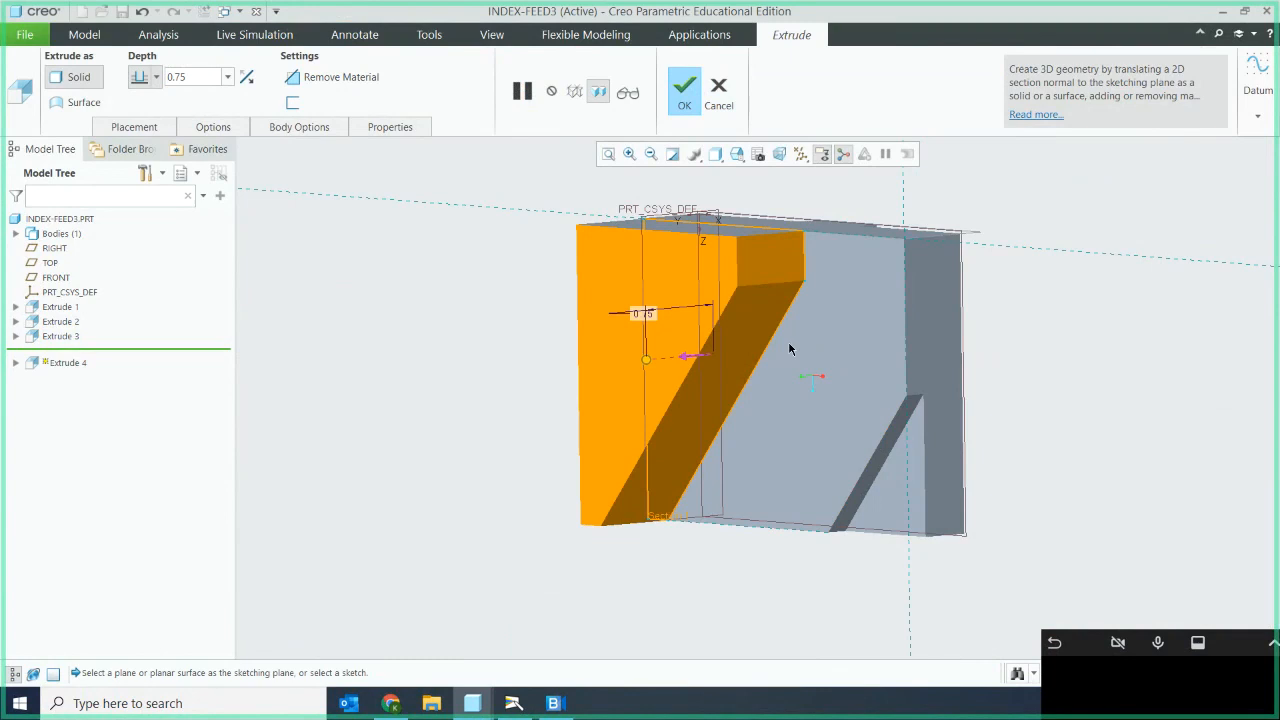
pyautogui.moveTo(788, 345); pyautogui.dragTo(790, 290, button='middle')
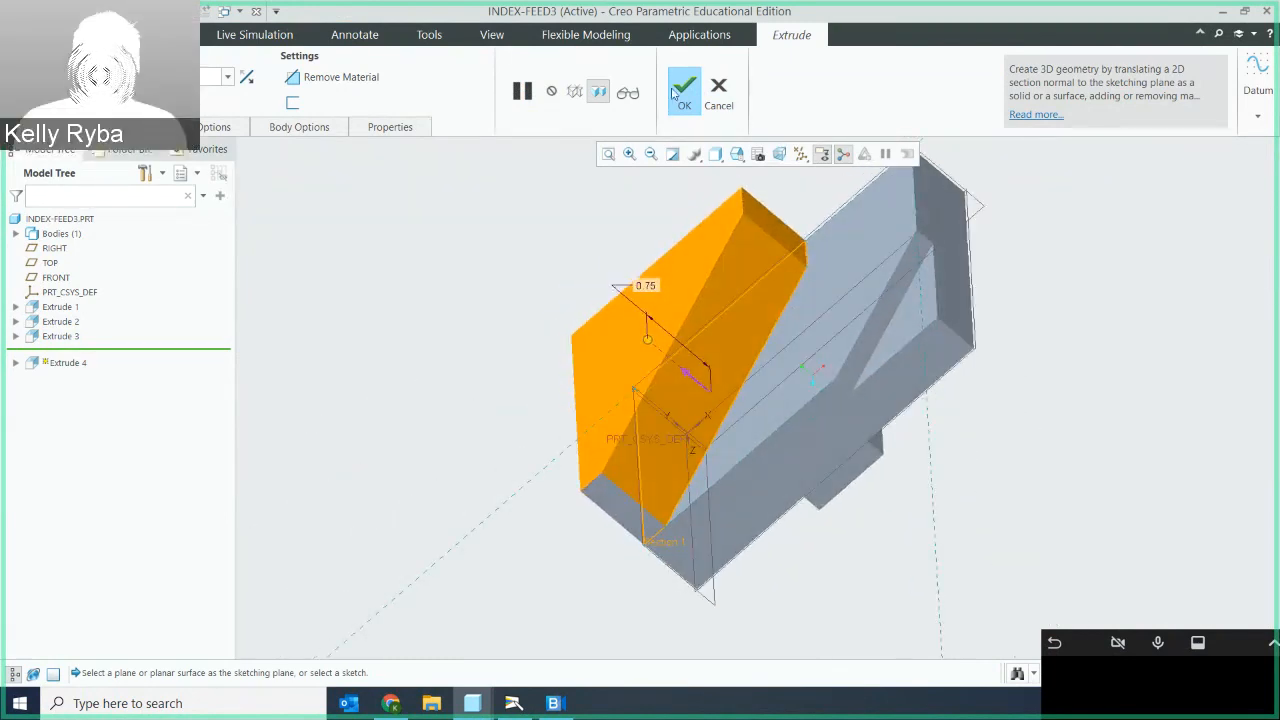
pyautogui.click(684, 91)
pyautogui.moveTo(652, 513); pyautogui.dragTo(696, 440, button='middle')
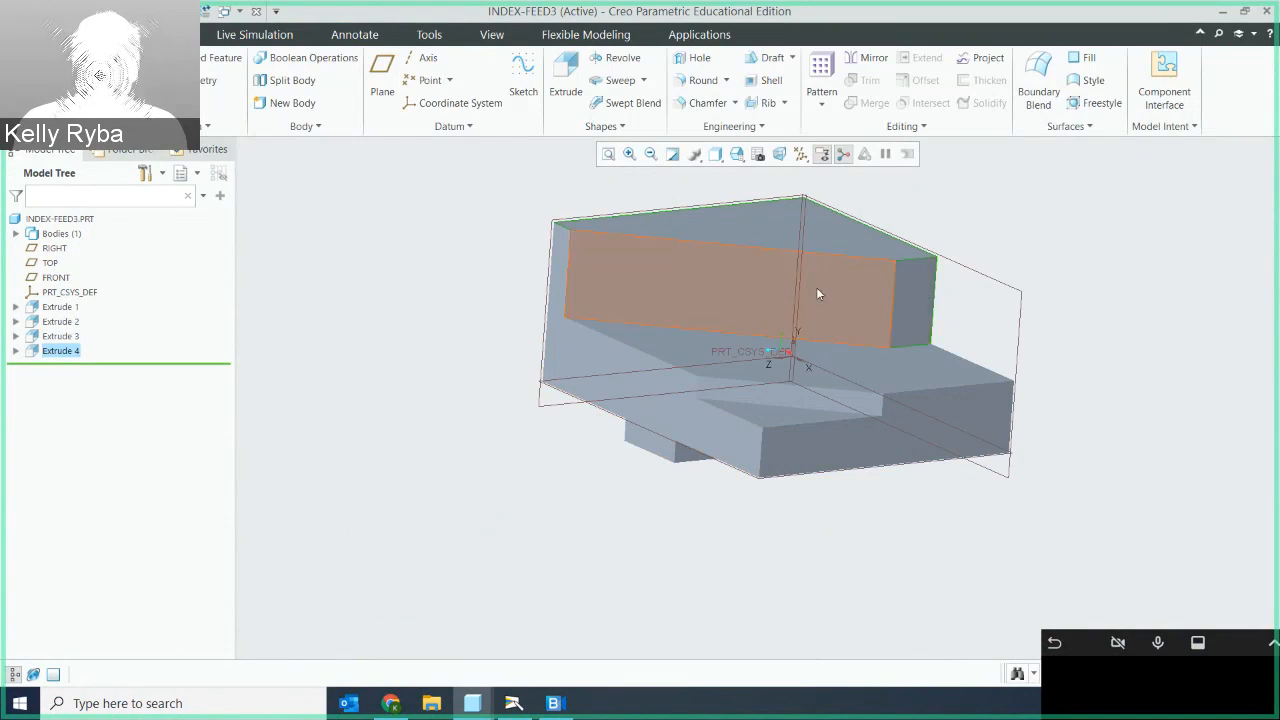
# Switch to the document camera to examine the raised feature's slope dimensions on the index_feed drawing, and return to the Creo model.
pyautogui.click(514, 704)
pyautogui.click(514, 704)
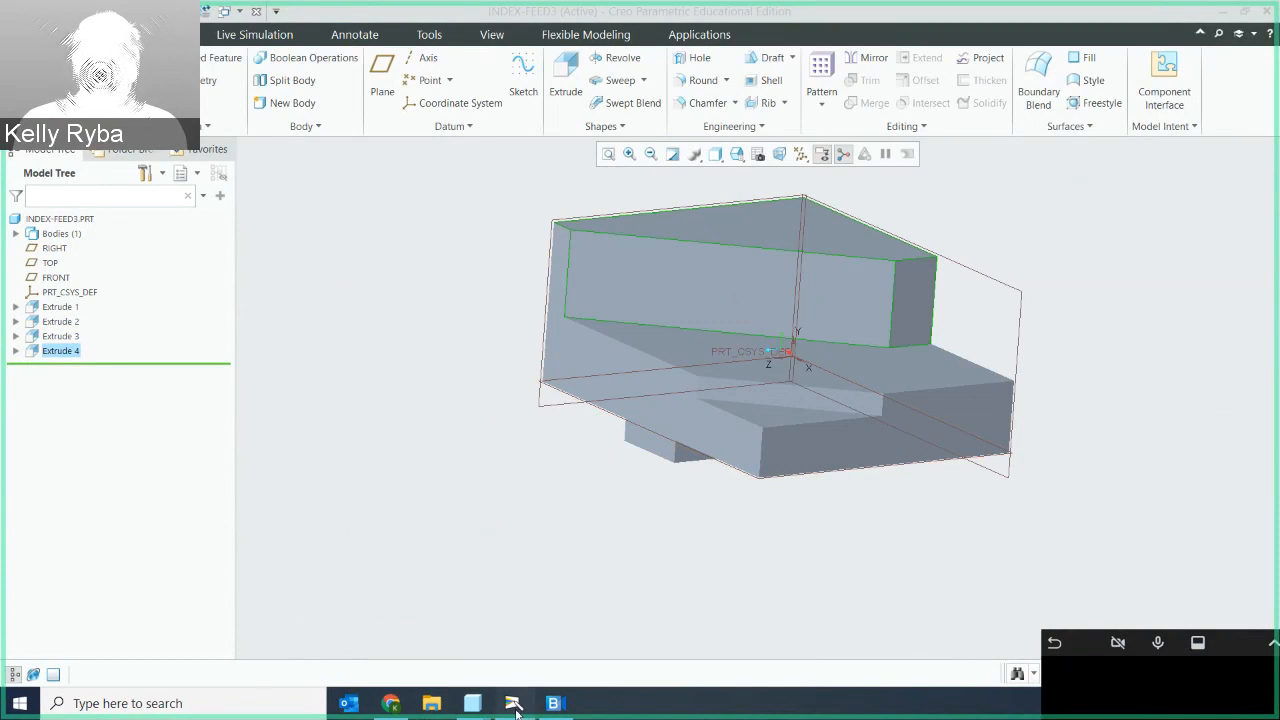
pyautogui.click(67, 676)
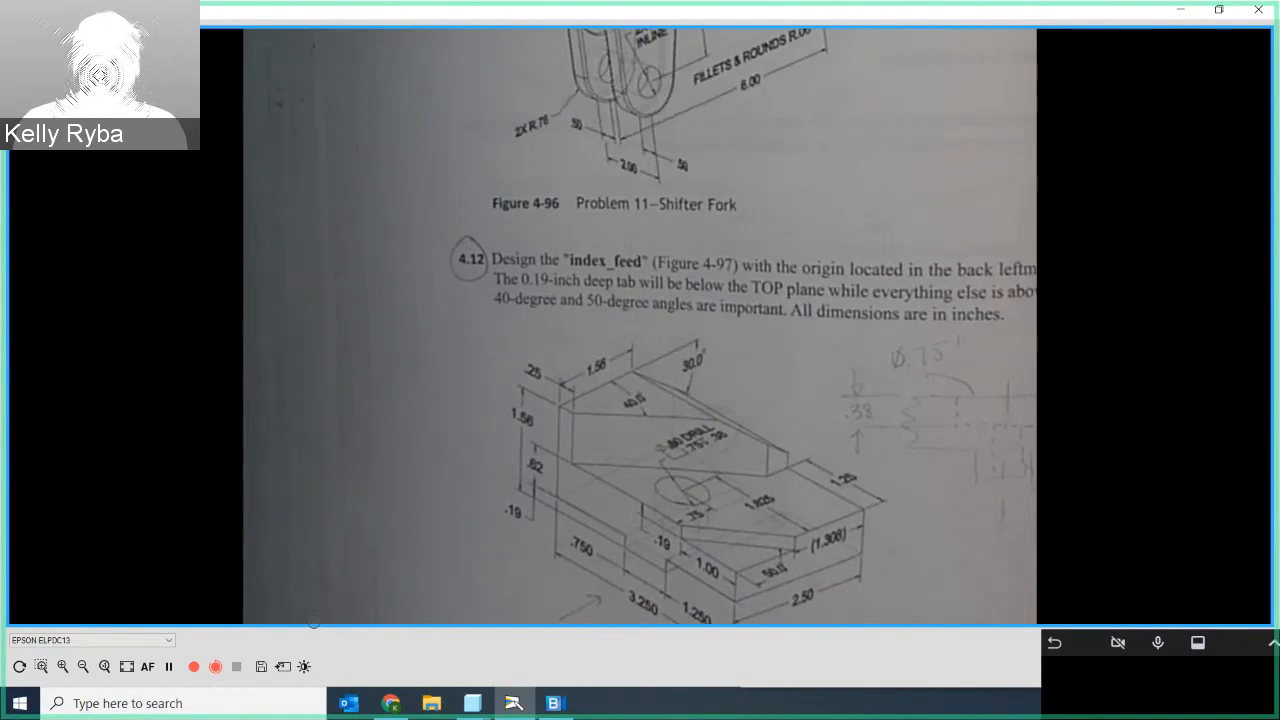
pyautogui.click(1178, 9)
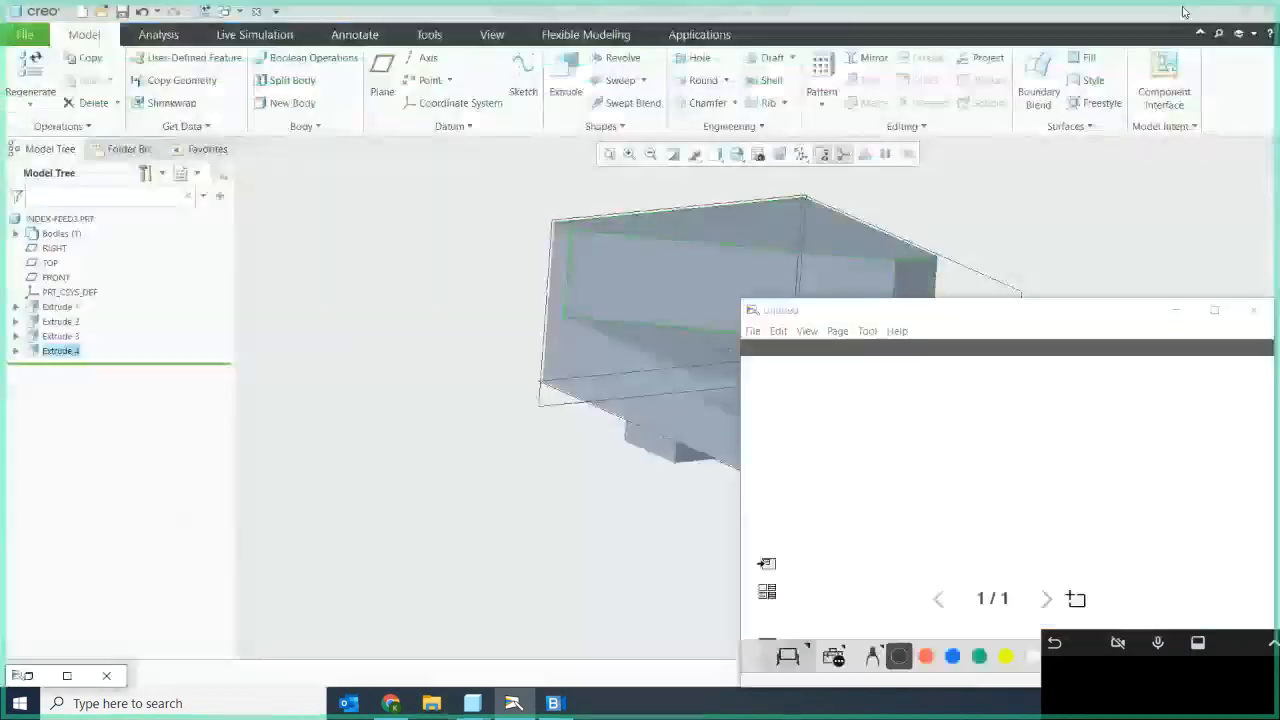
pyautogui.click(1171, 311)
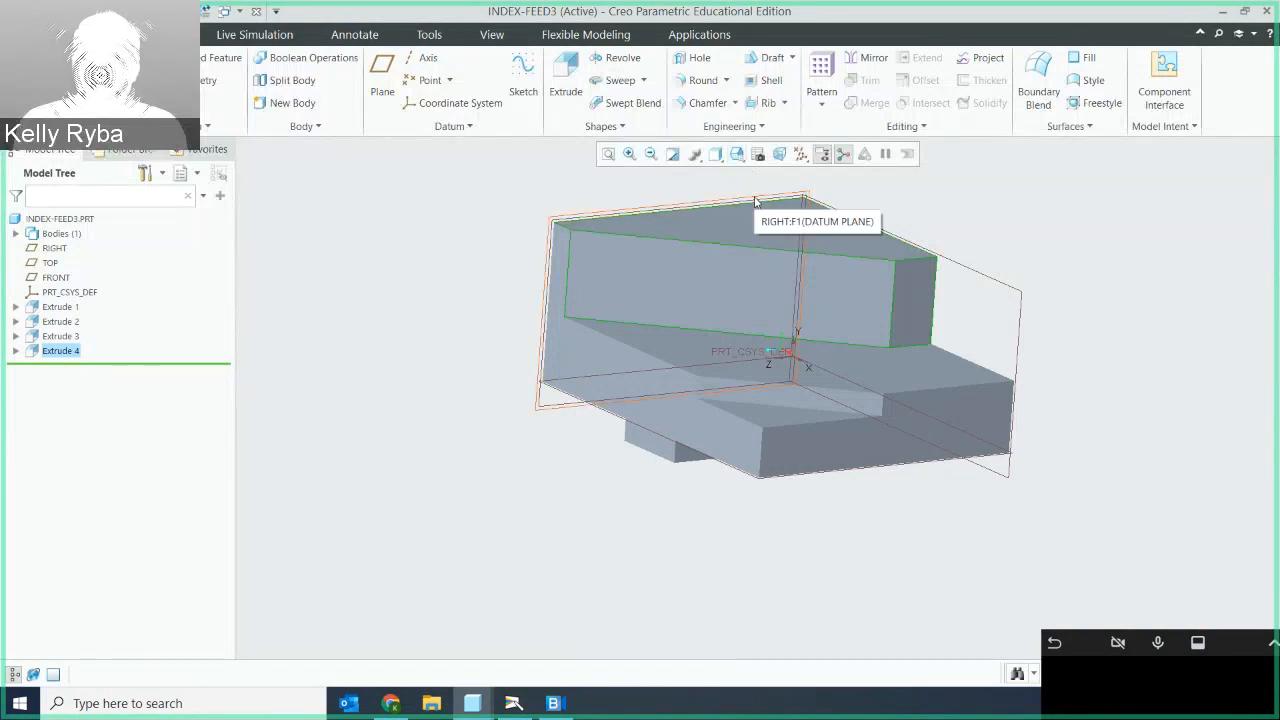
# Start an extrusion on the RIGHT datum plane and sketch a closed triangle about 0.44 high across the raised feature's upper back corner.
pyautogui.click(565, 70)
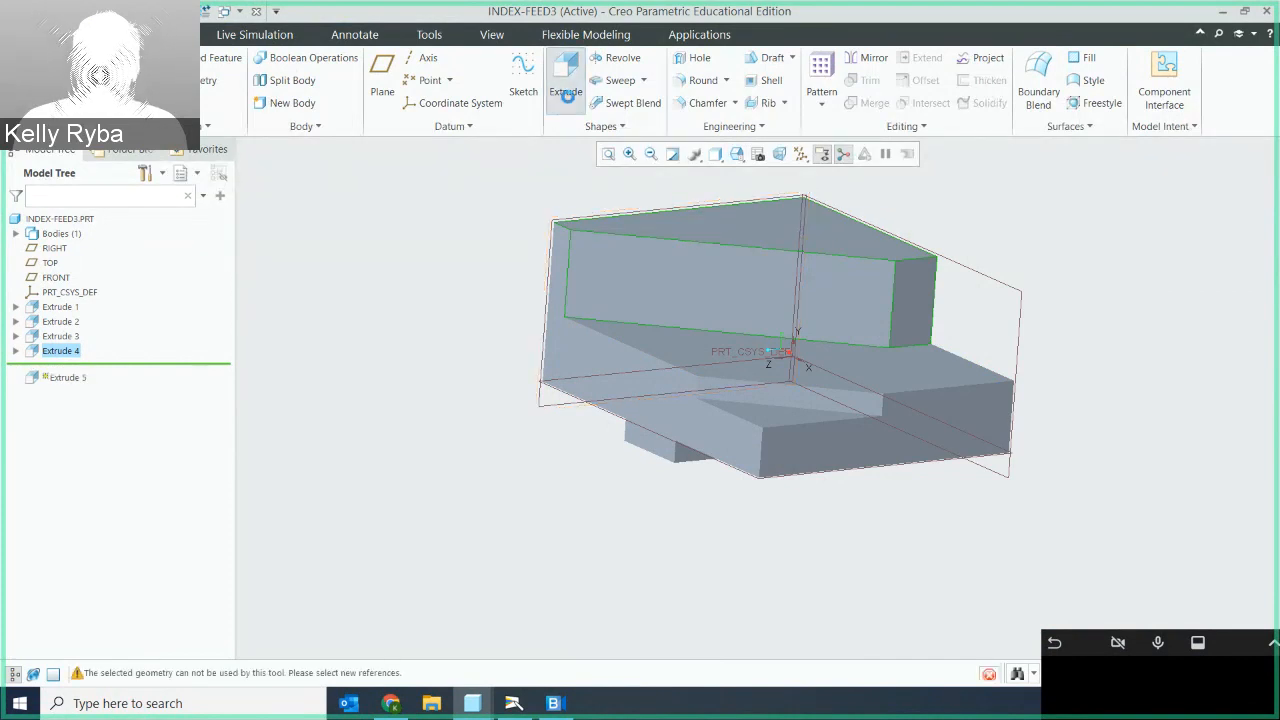
pyautogui.click(680, 209)
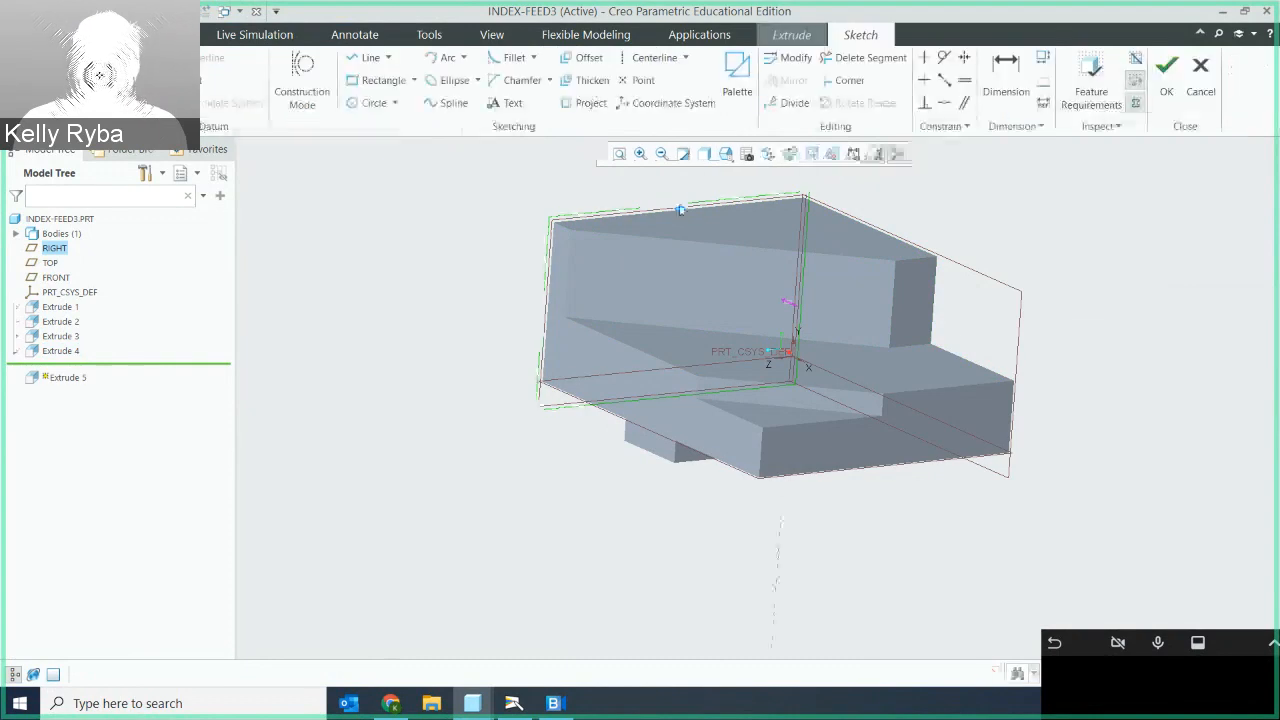
pyautogui.click(784, 154)
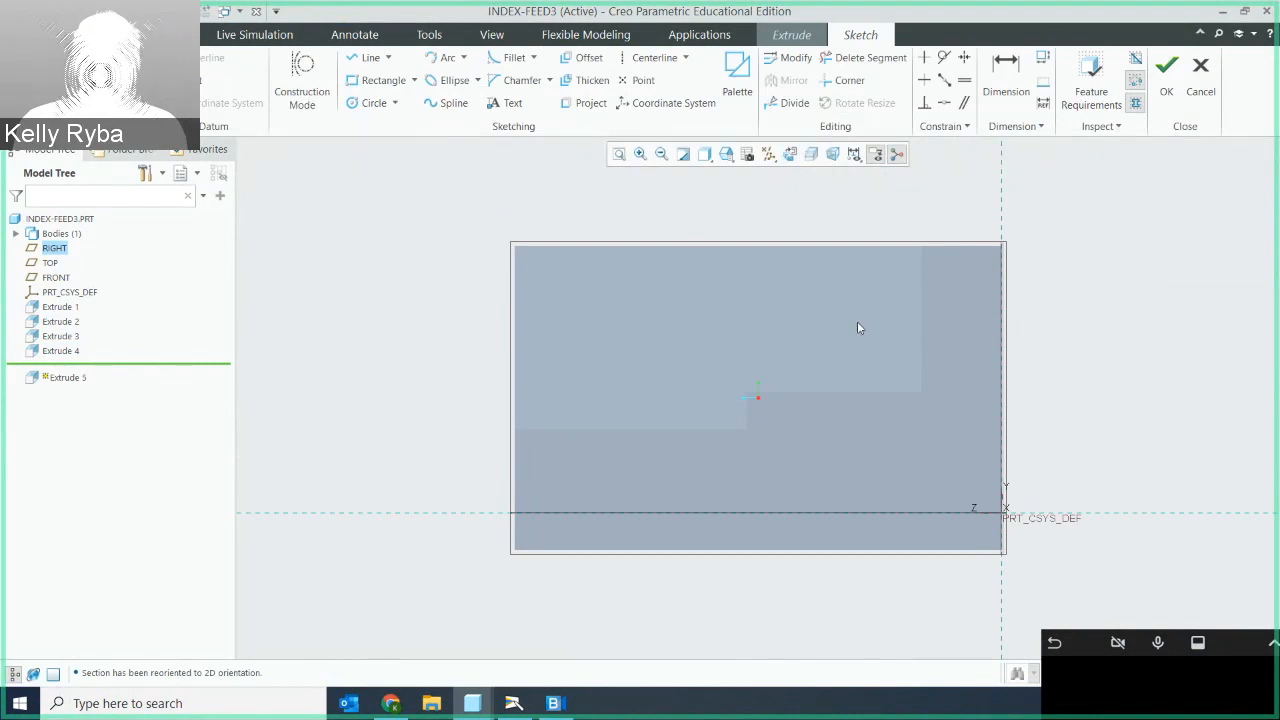
pyautogui.click(364, 59)
pyautogui.click(705, 245)
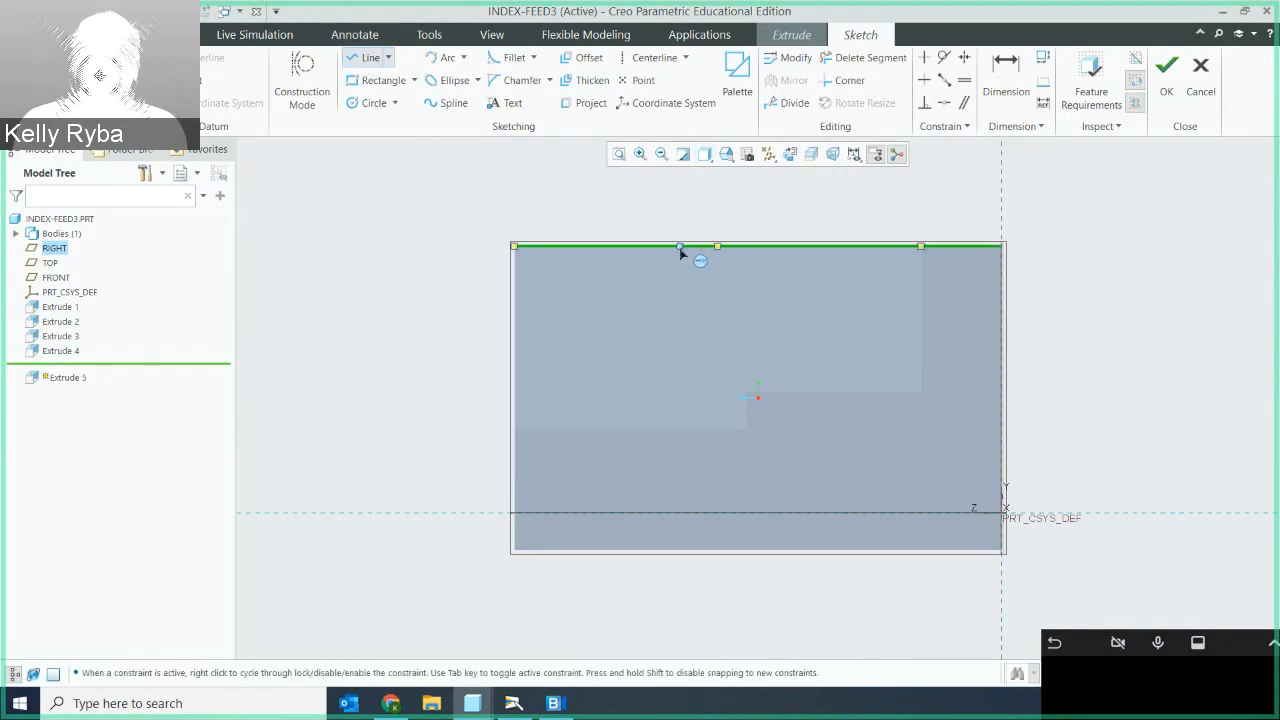
pyautogui.click(685, 247)
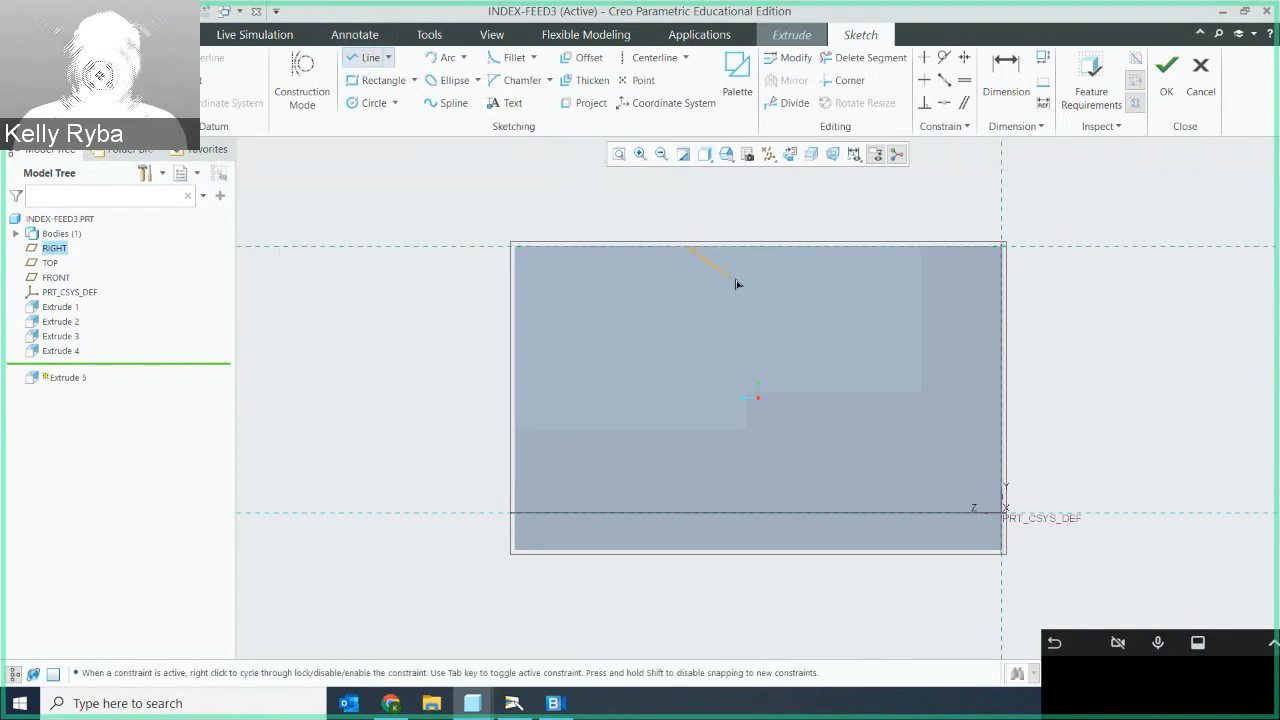
pyautogui.click(1000, 331)
pyautogui.click(1000, 245)
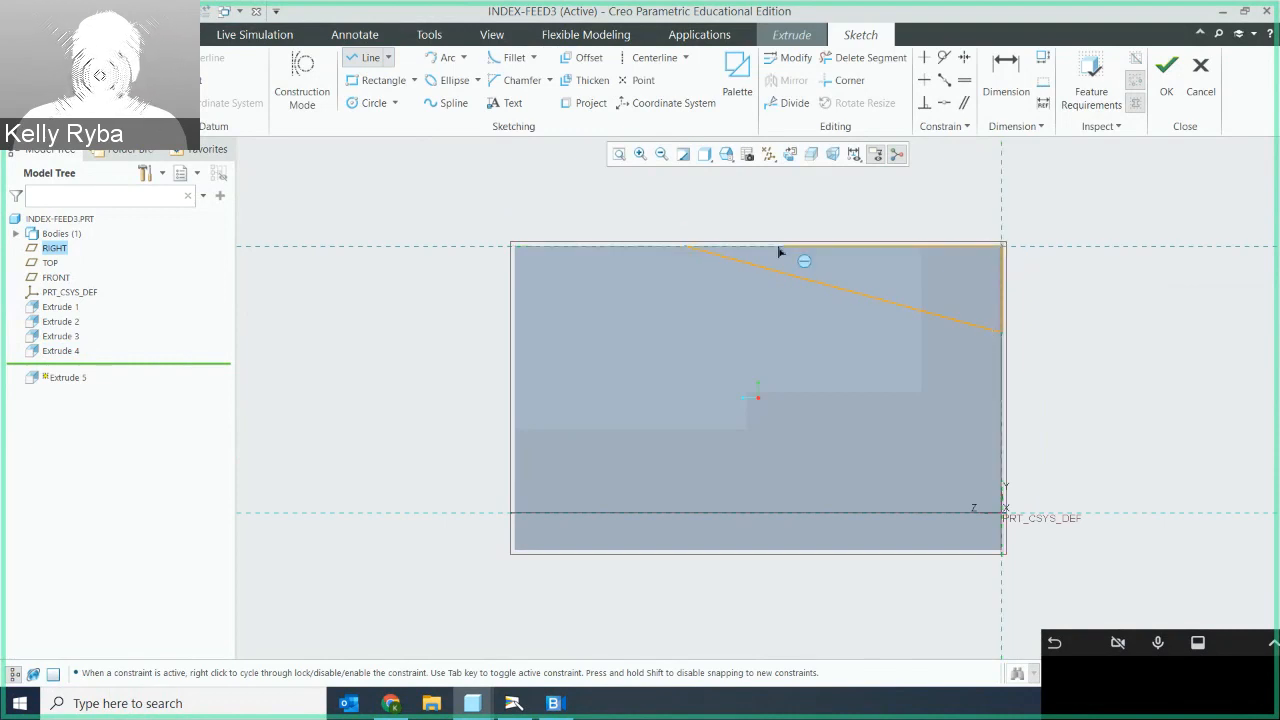
pyautogui.click(687, 247)
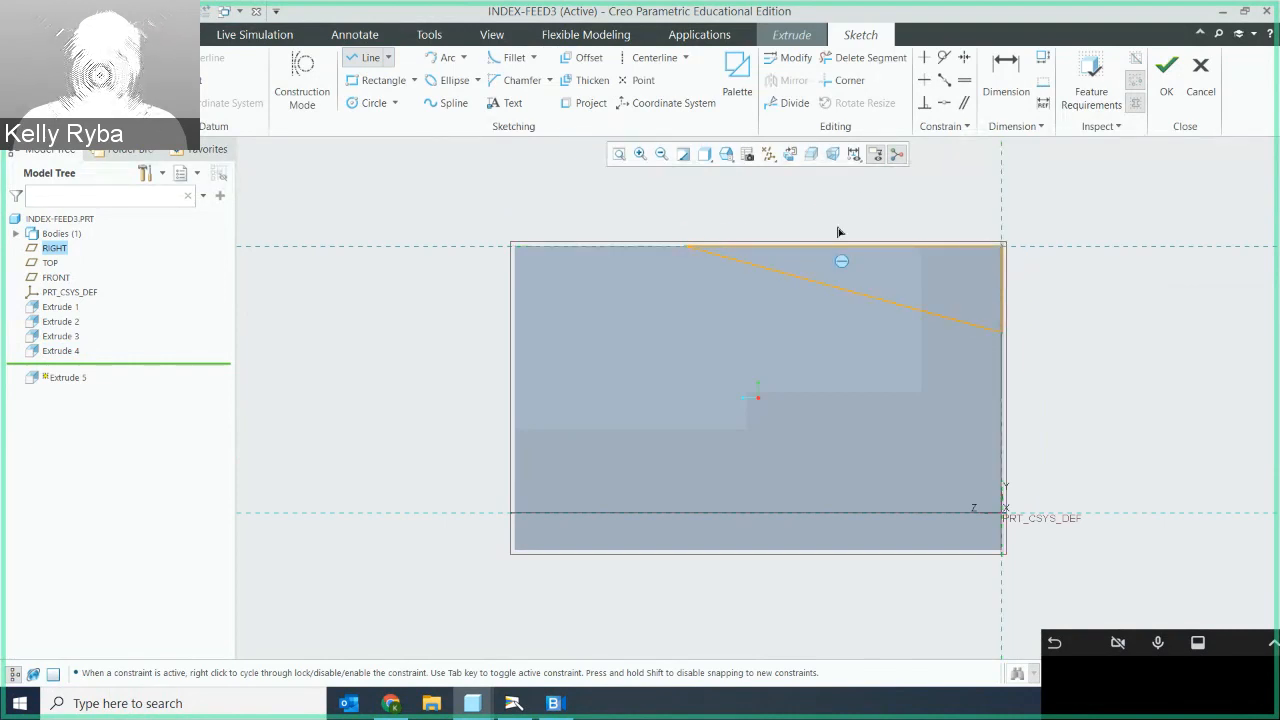
pyautogui.middleClick(860, 191)
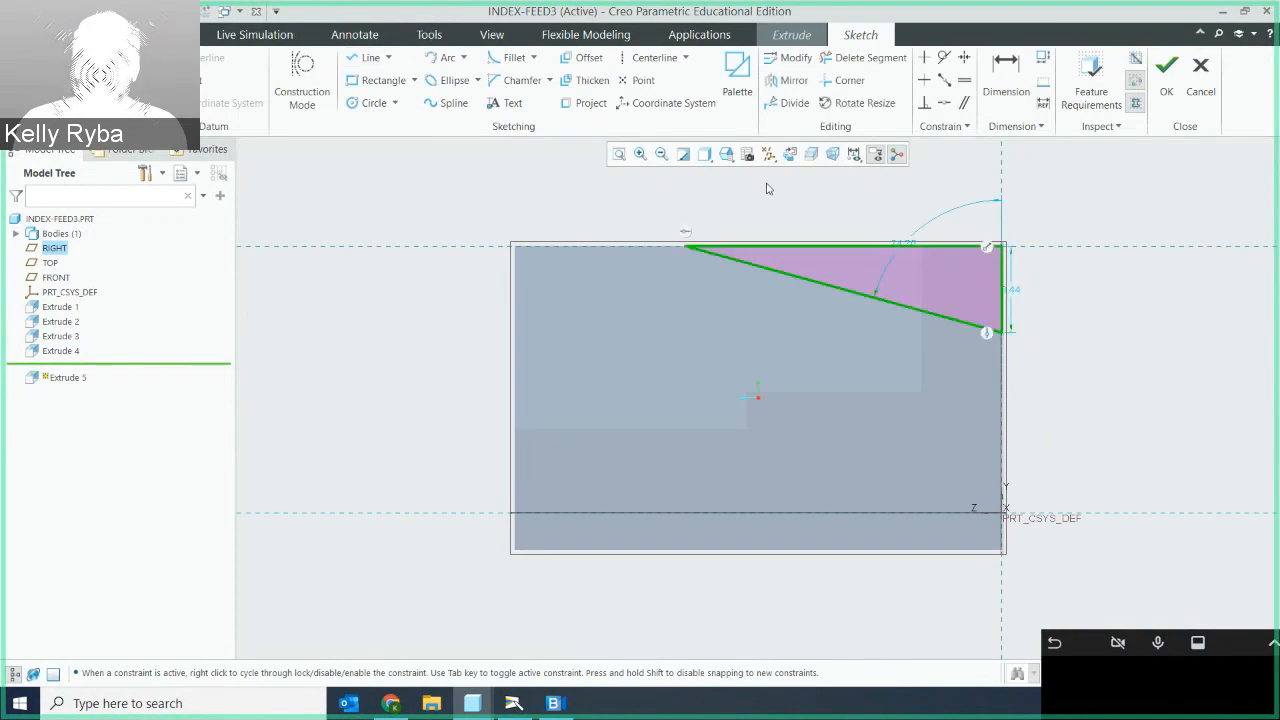
# Dimension the triangle's tip 1.56 from the block's front edge and set the angle between its top and slanted sides to 30 degrees.
pyautogui.click(1006, 78)
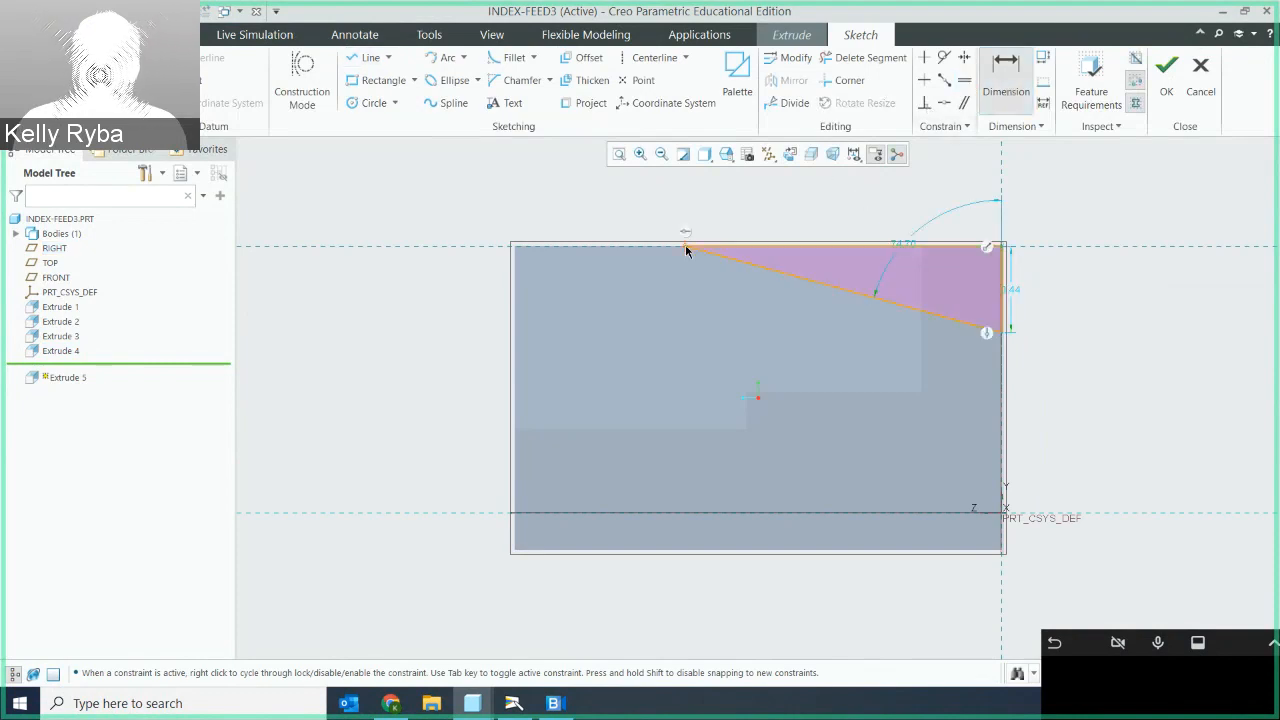
pyautogui.click(518, 271)
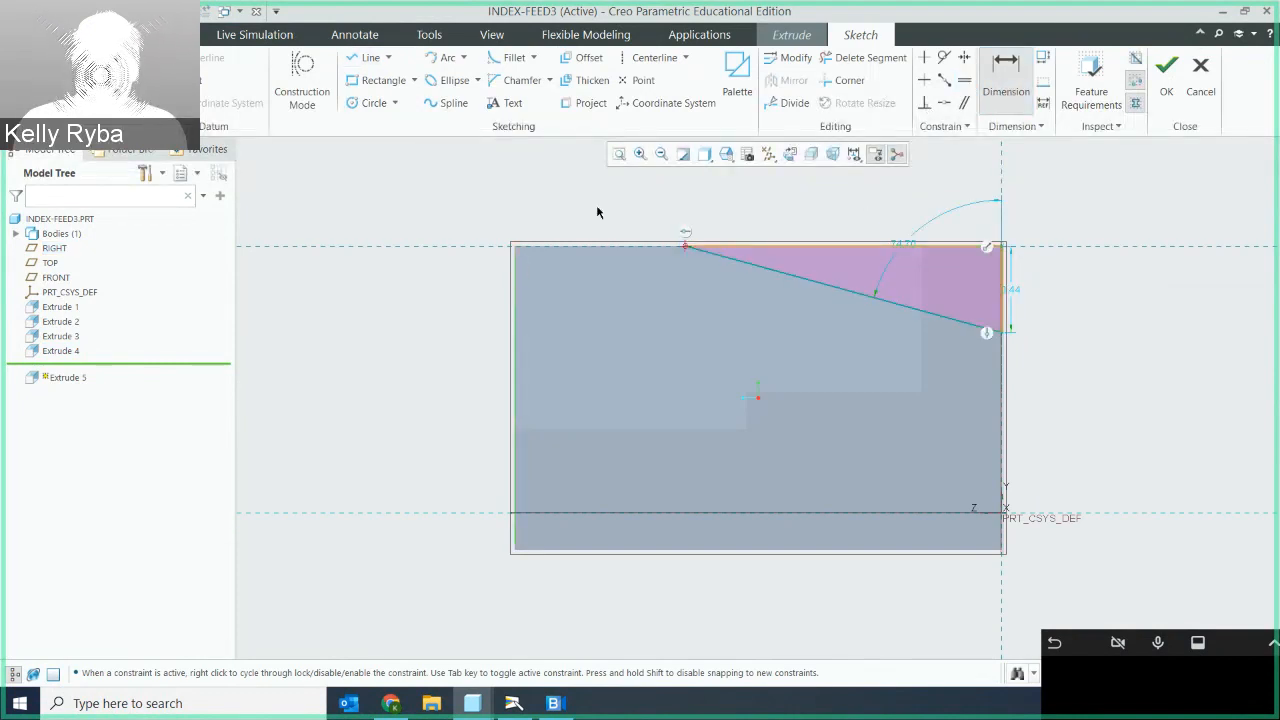
pyautogui.write('1.56')
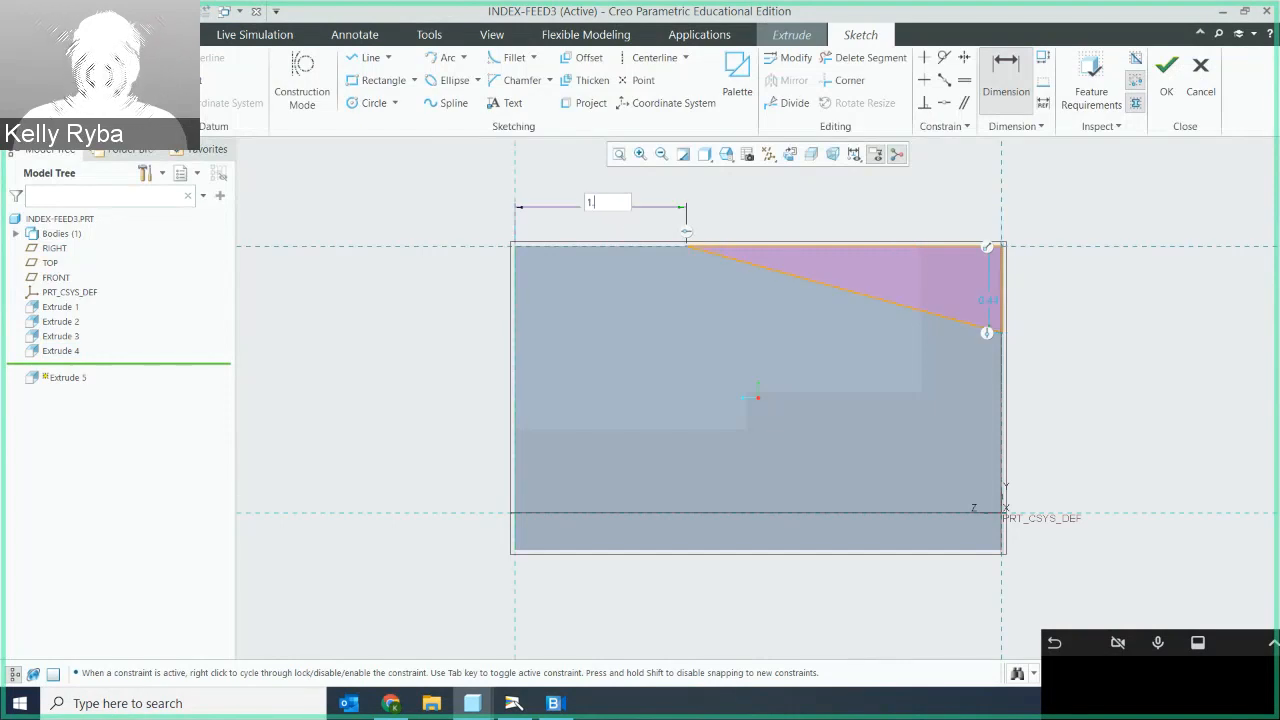
pyautogui.press('Return')
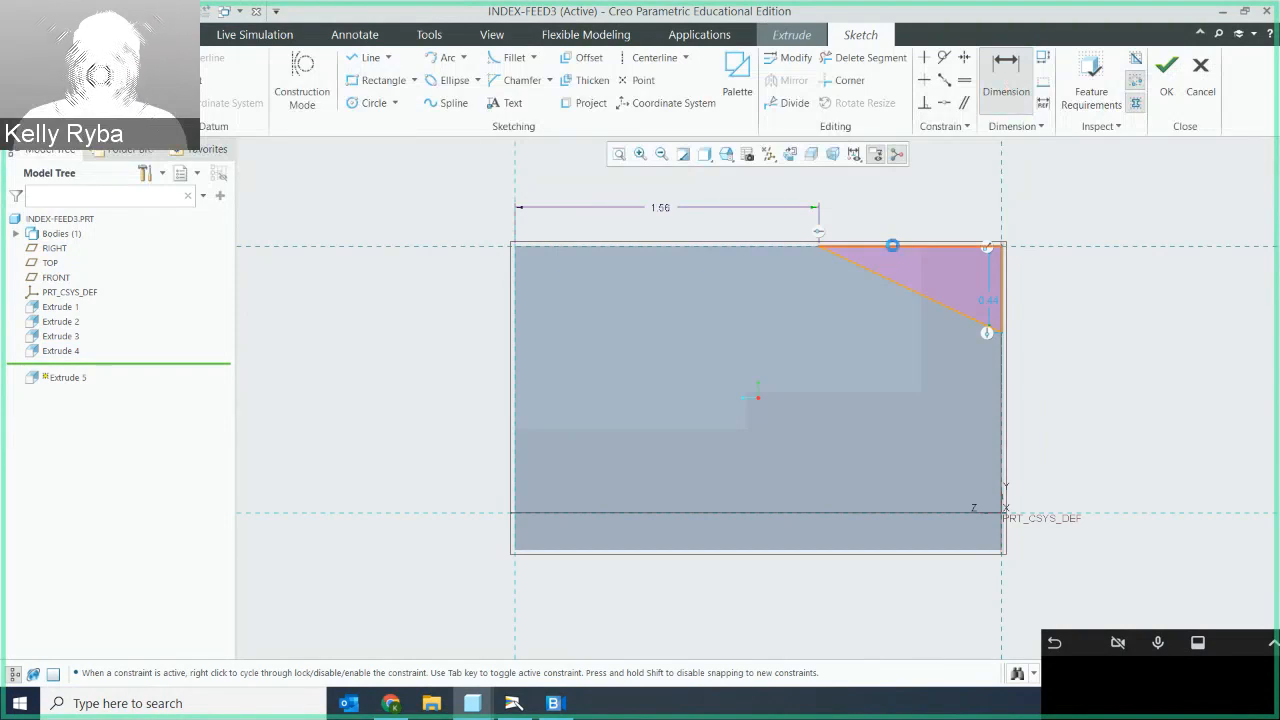
pyautogui.middleClick(959, 280)
pyautogui.write('30')
pyautogui.press('Return')
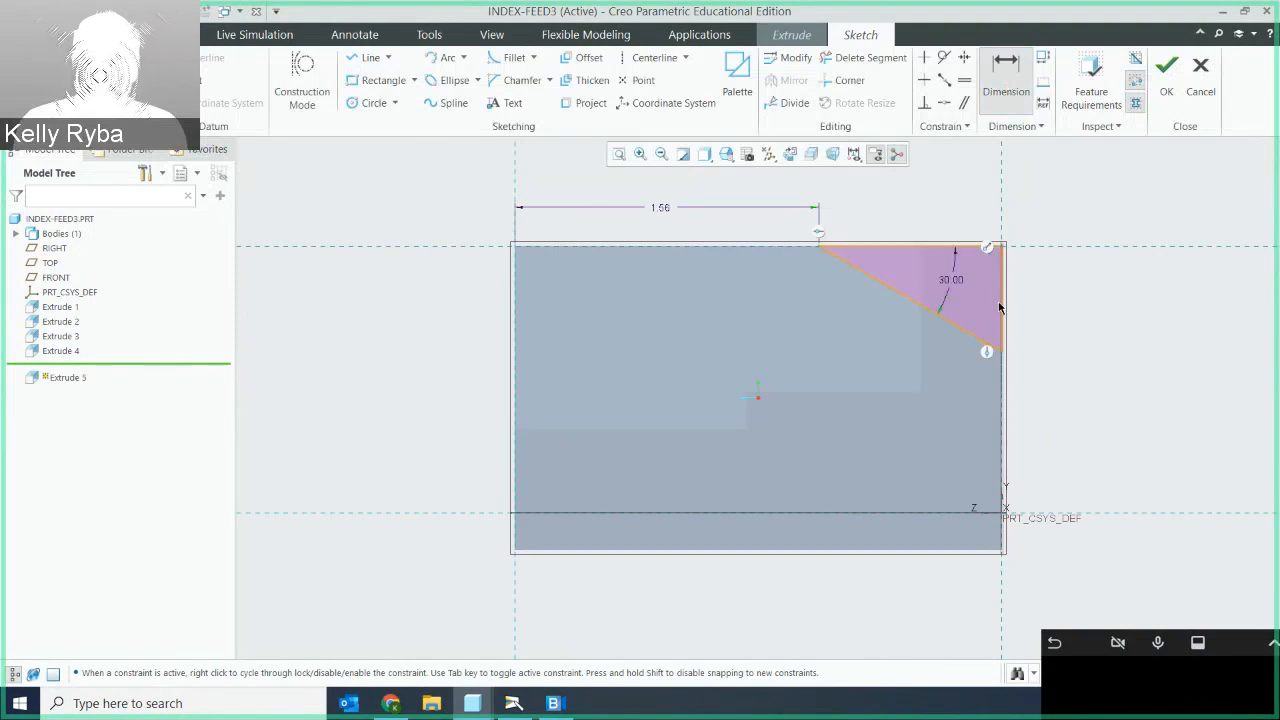
# Check the 30-degree triangle sketch against the feature requirements and finish the sketch.
pyautogui.click(1114, 96)
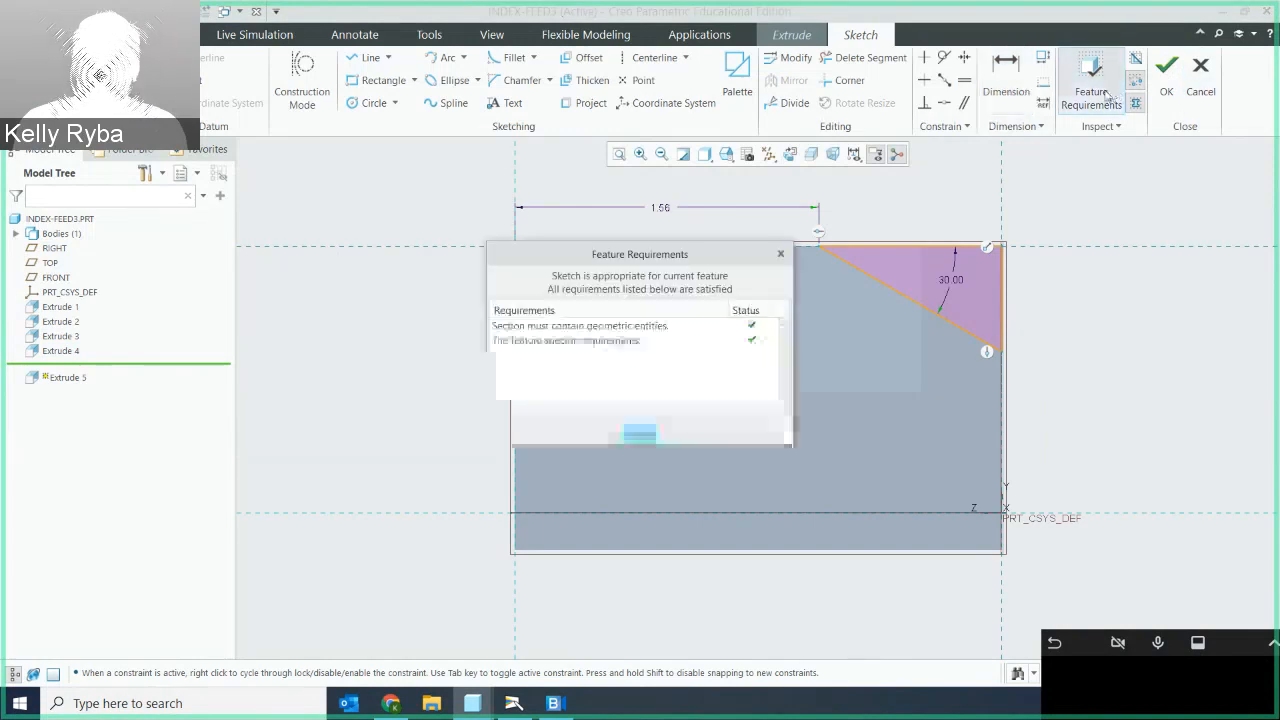
pyautogui.click(639, 433)
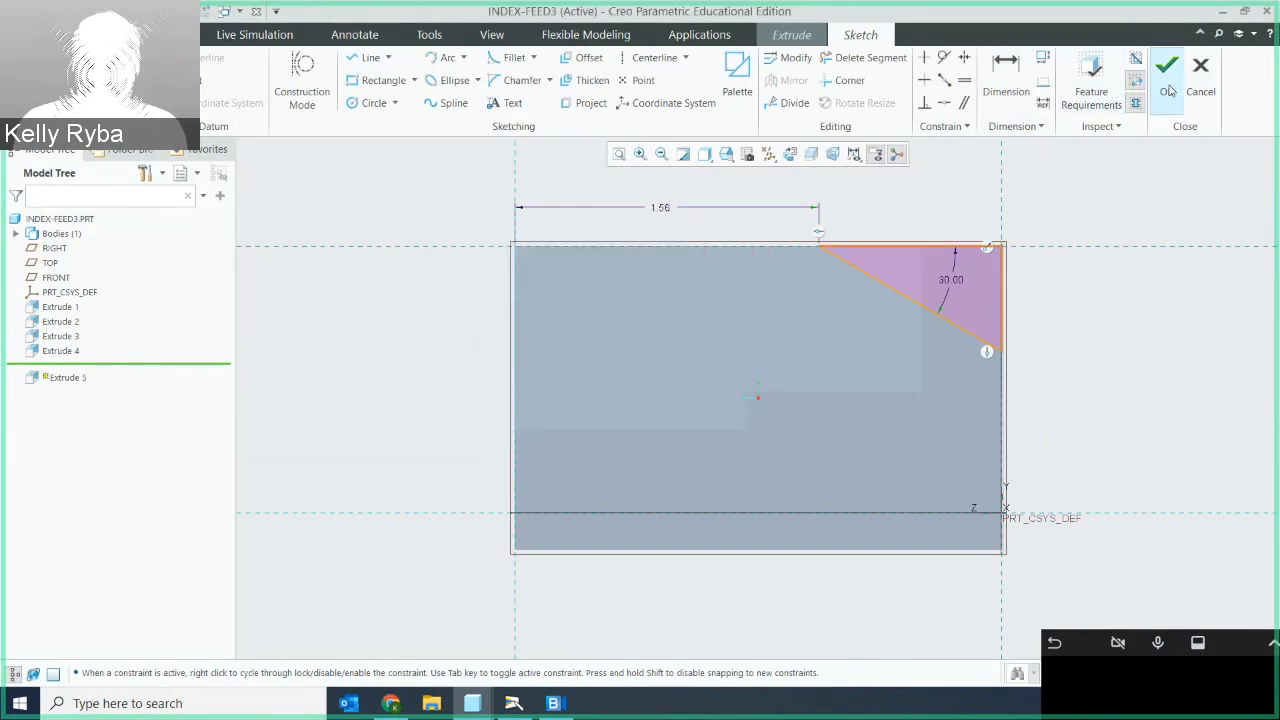
pyautogui.click(1168, 91)
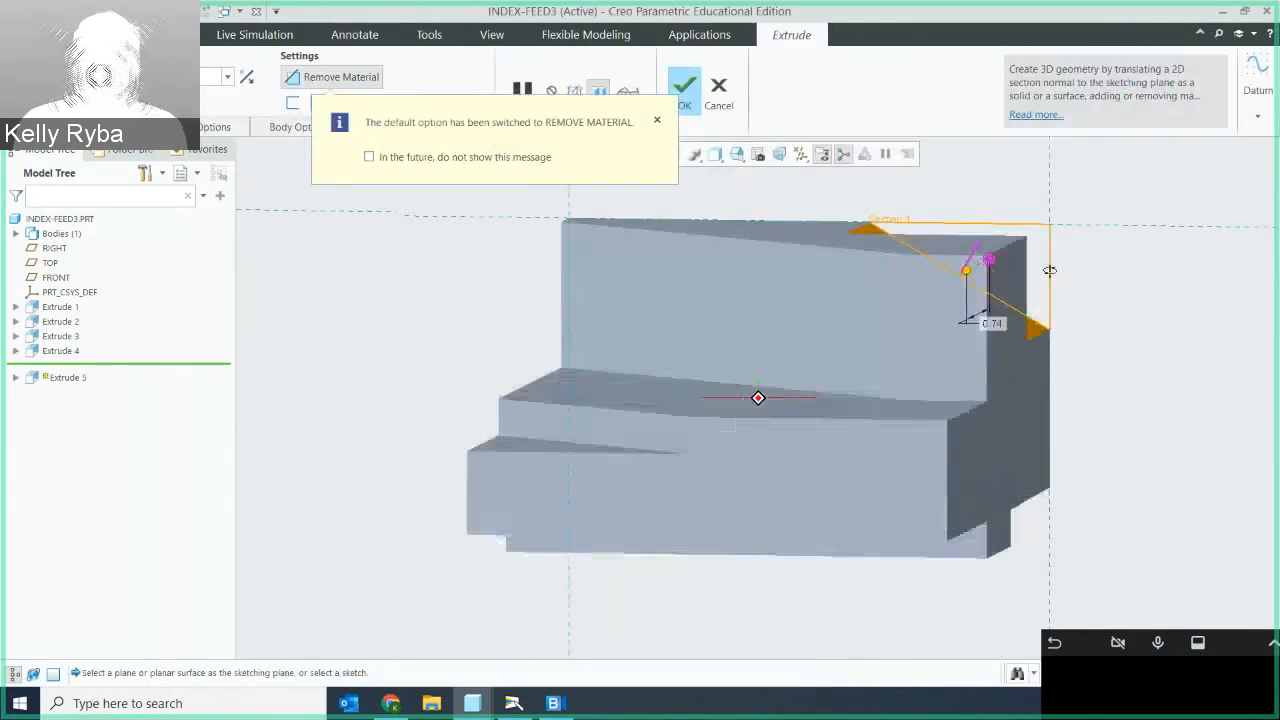
# Set the triangle's material removal to run through the whole raised feature and complete the 30-degree sloped cut.
pyautogui.moveTo(1040, 290); pyautogui.dragTo(1025, 236, button='middle')
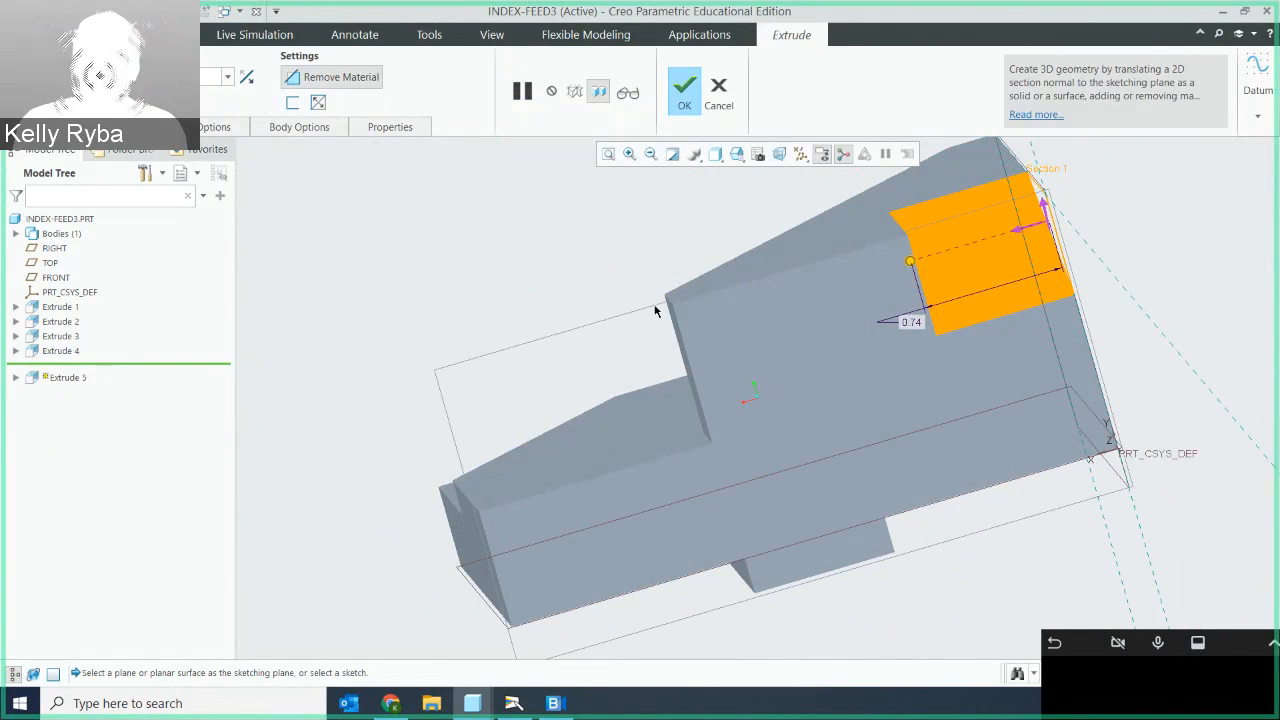
pyautogui.click(149, 77)
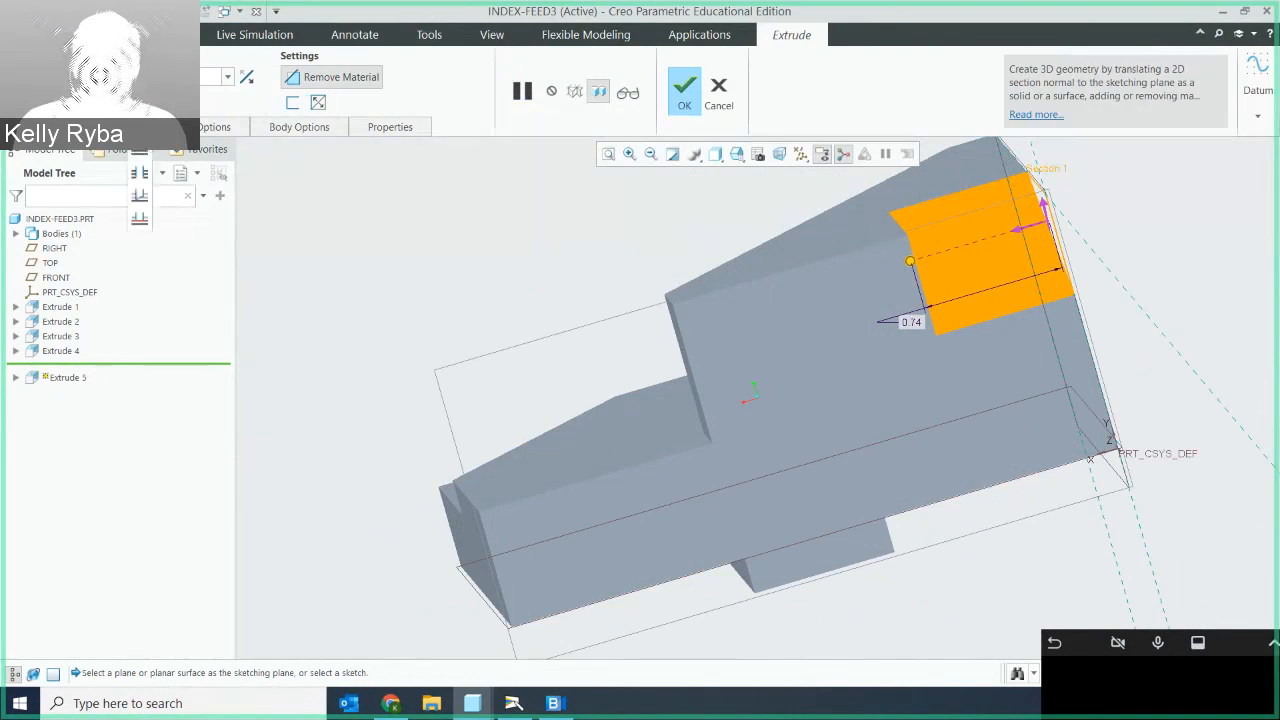
pyautogui.click(141, 176)
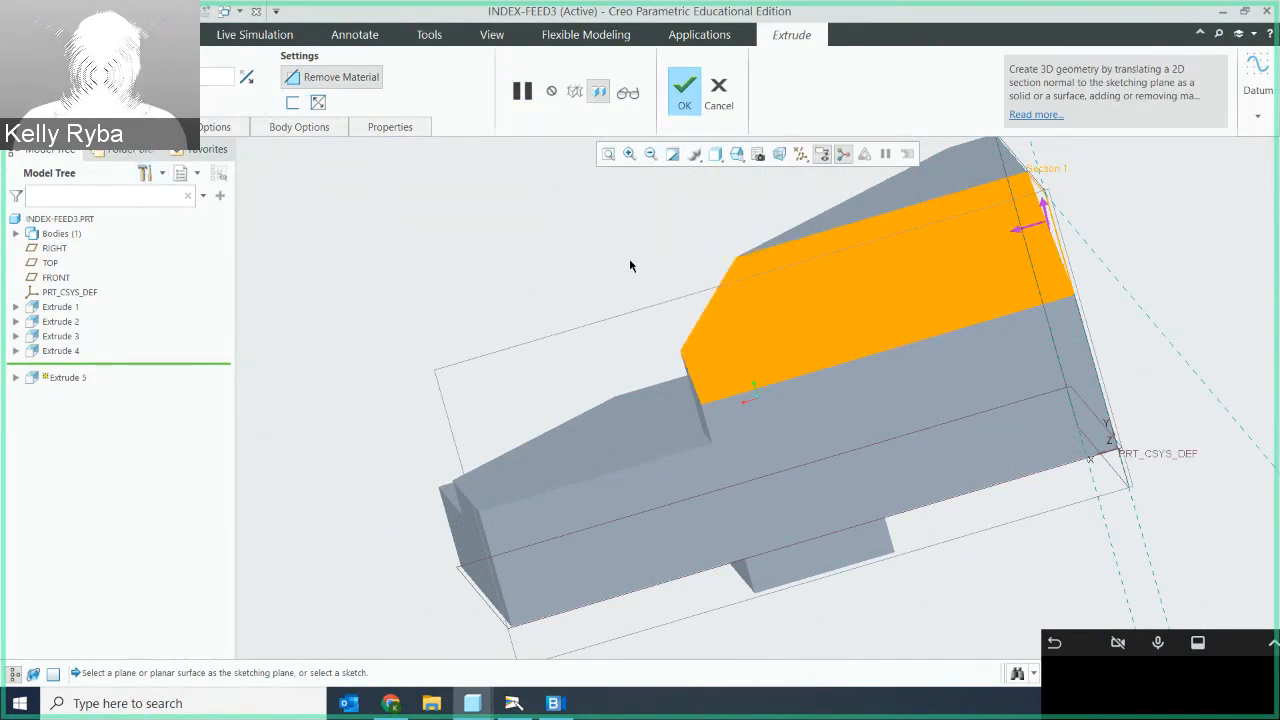
pyautogui.moveTo(693, 285)
pyautogui.mouseDown(button='middle')
pyautogui.moveTo(786, 257)
pyautogui.moveTo(795, 270)
pyautogui.mouseUp(button='middle')
pyautogui.click(688, 106)
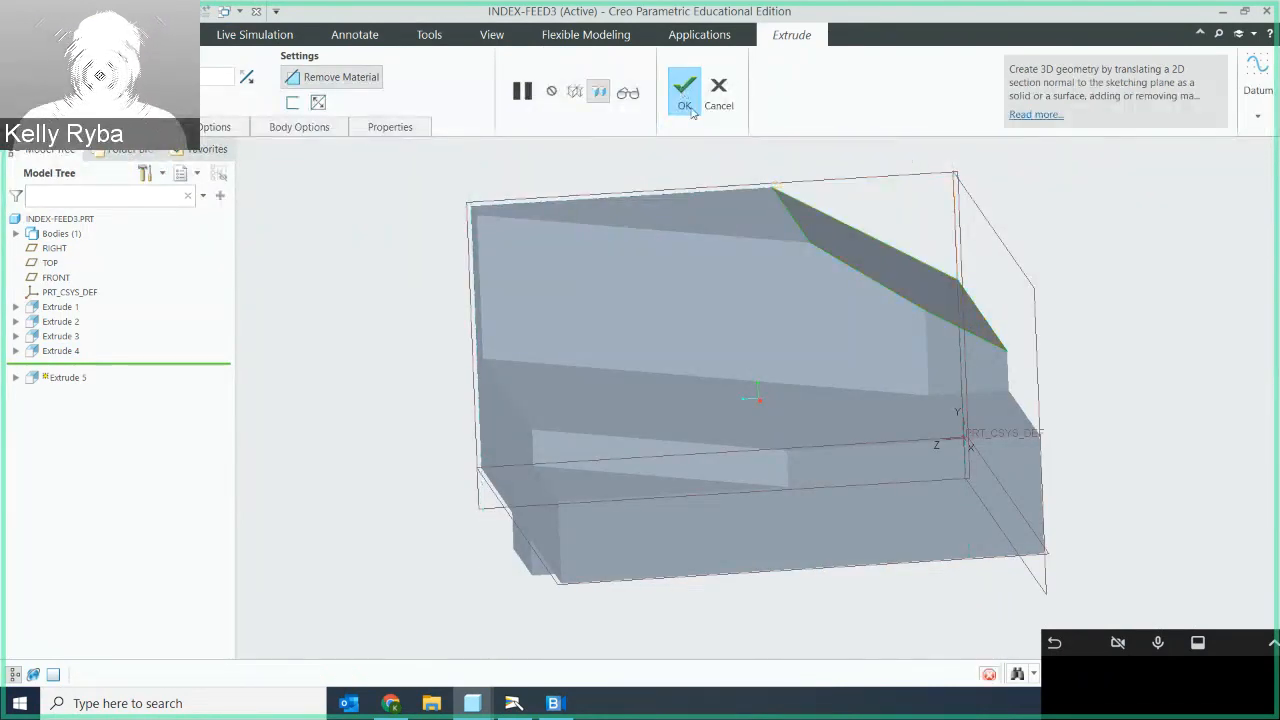
# Start an extrusion on the base block's top face and sketch a 0.50 diameter circle between the raised feature and the corner cut.
pyautogui.moveTo(828, 208); pyautogui.dragTo(925, 264, button='middle')
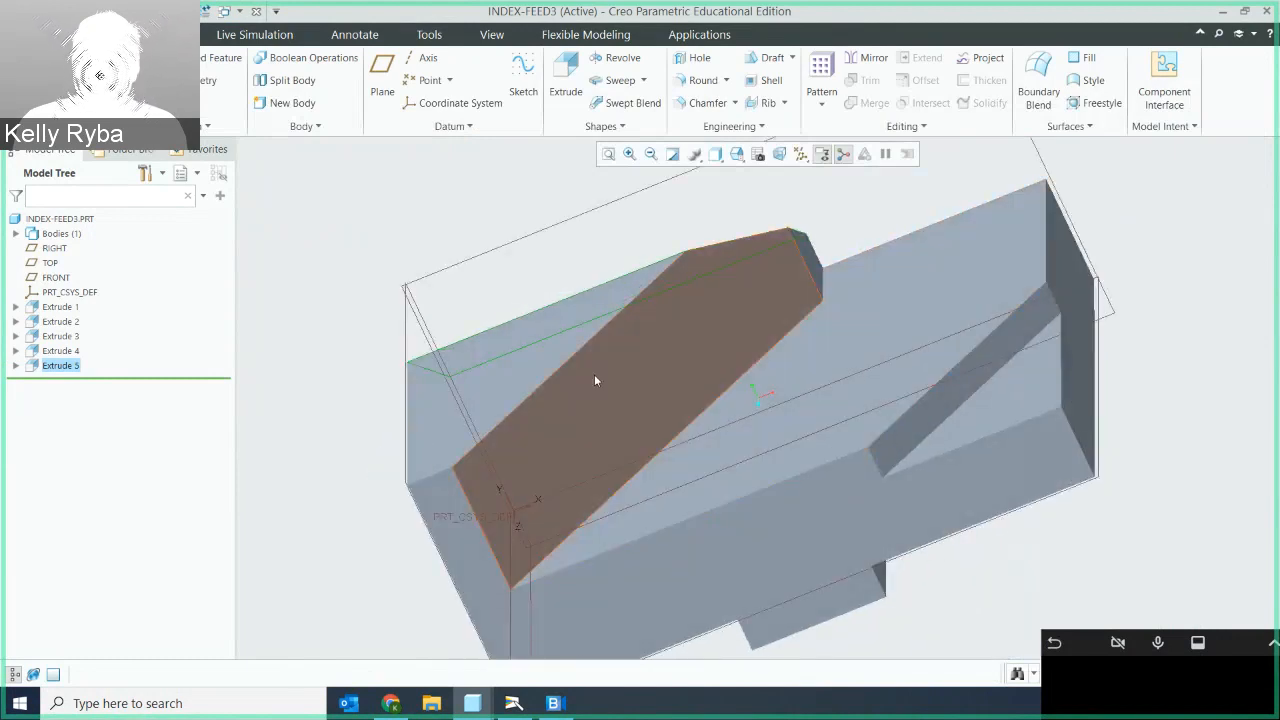
pyautogui.moveTo(597, 369)
pyautogui.mouseDown(button='middle')
pyautogui.moveTo(591, 391)
pyautogui.moveTo(599, 382)
pyautogui.mouseUp(button='middle')
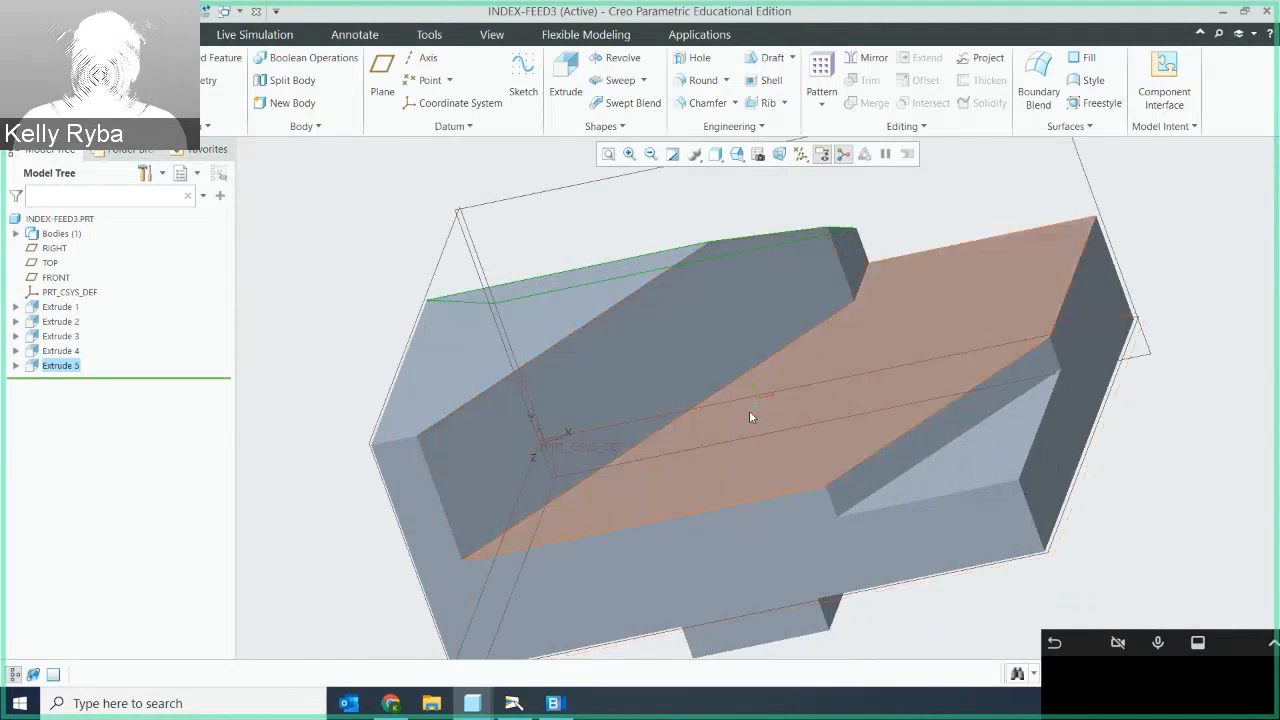
pyautogui.moveTo(749, 410); pyautogui.dragTo(785, 418, button='middle')
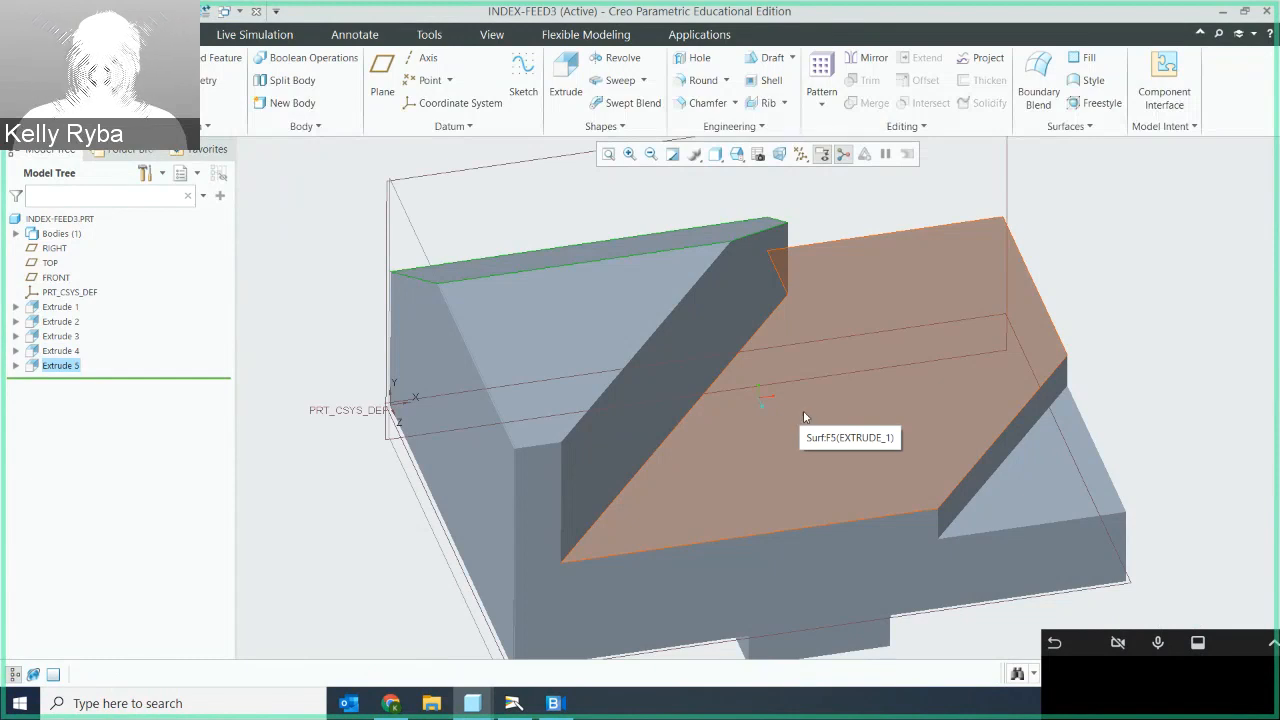
pyautogui.moveTo(875, 388); pyautogui.dragTo(874, 420, button='middle')
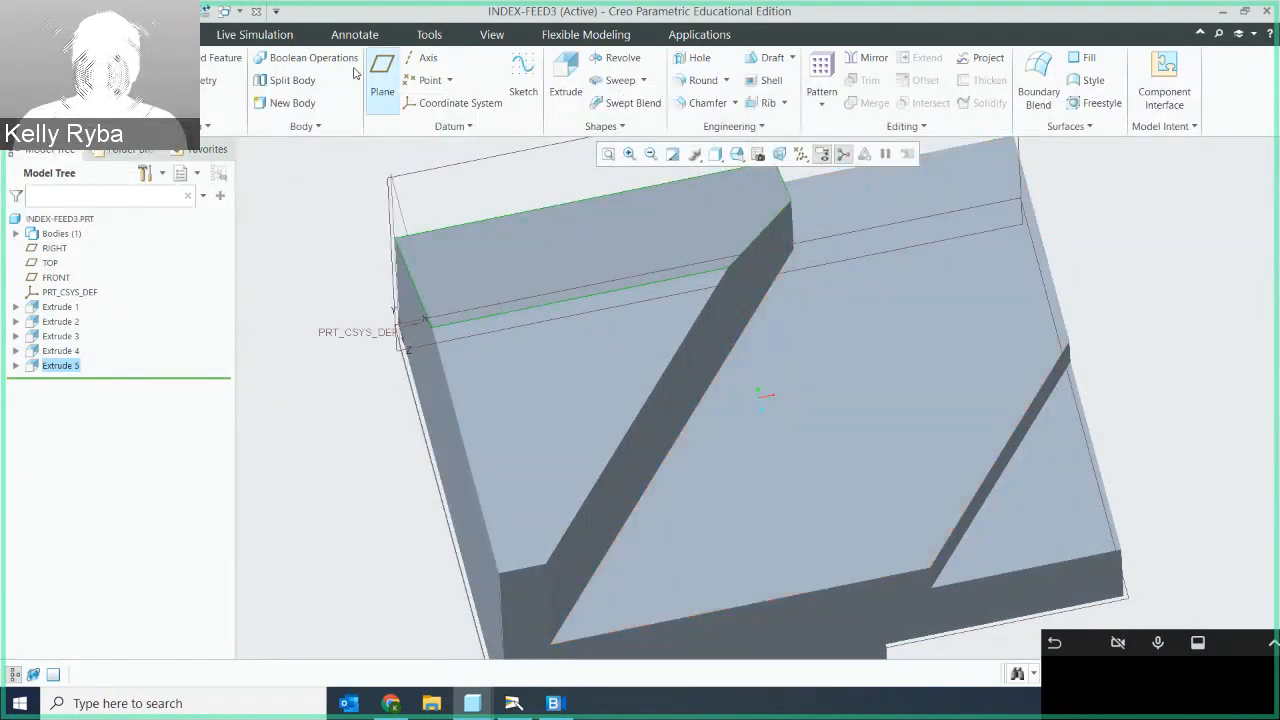
pyautogui.click(565, 72)
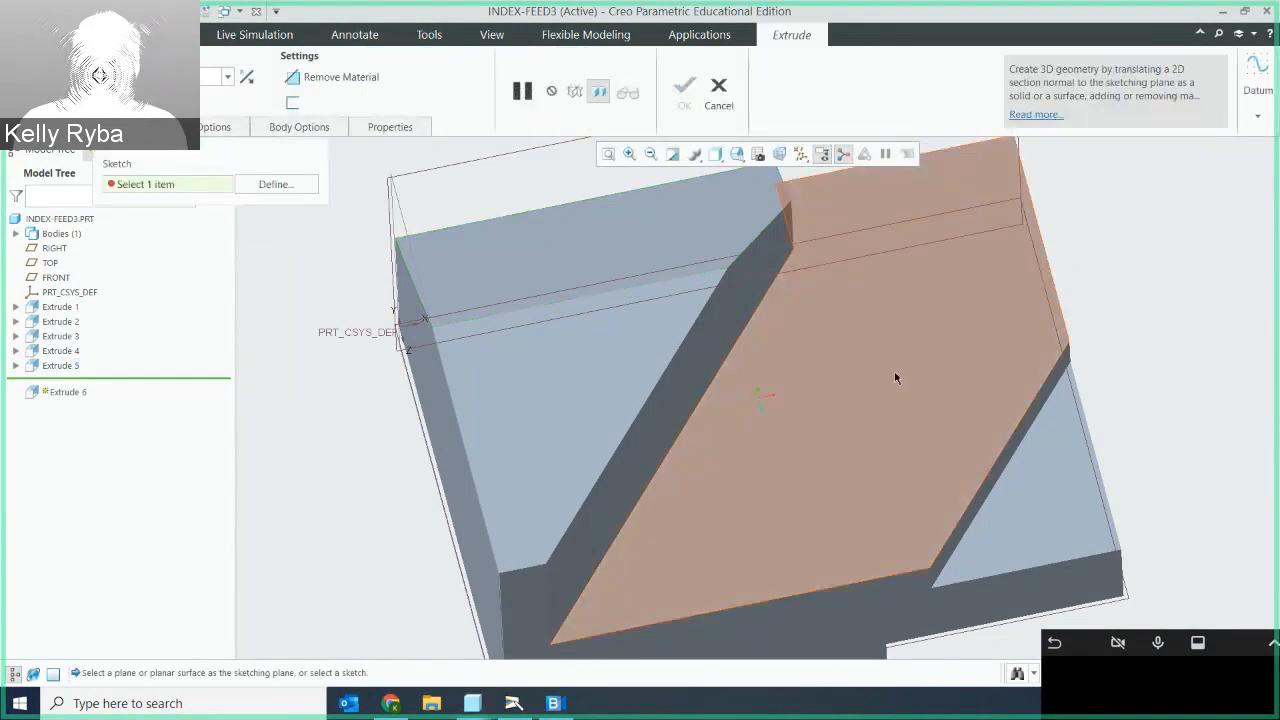
pyautogui.click(896, 378)
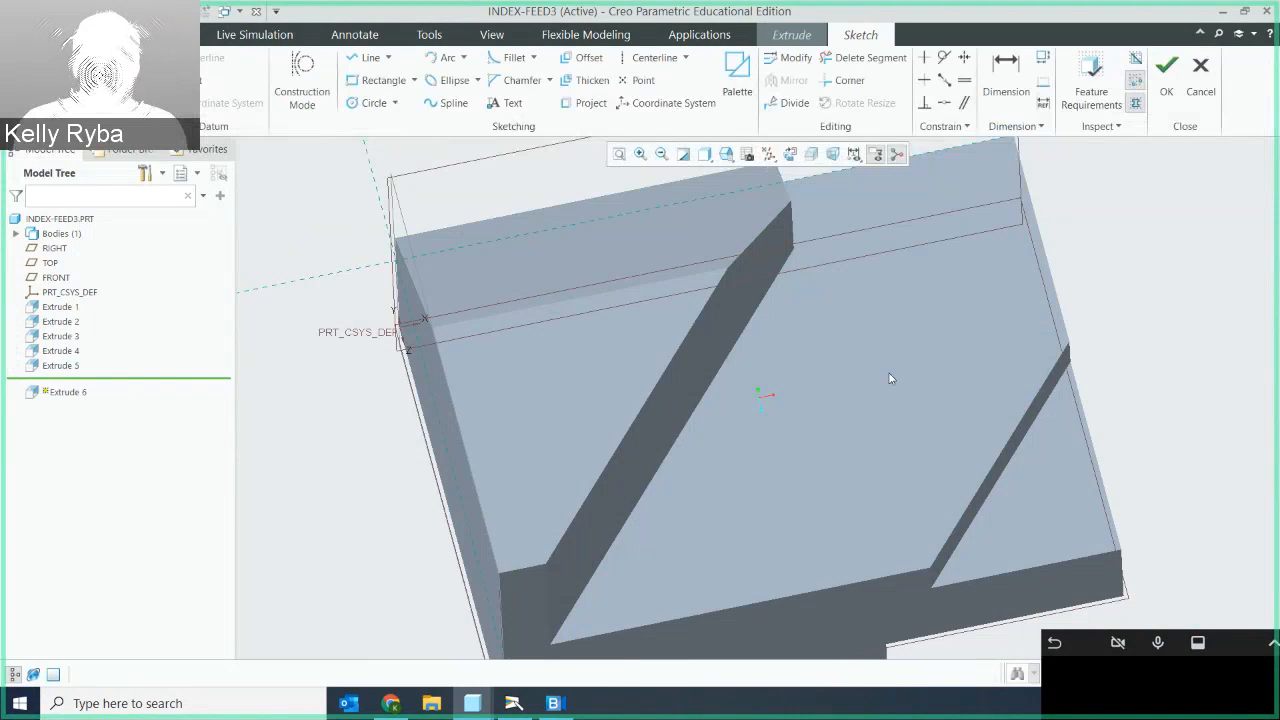
pyautogui.click(370, 103)
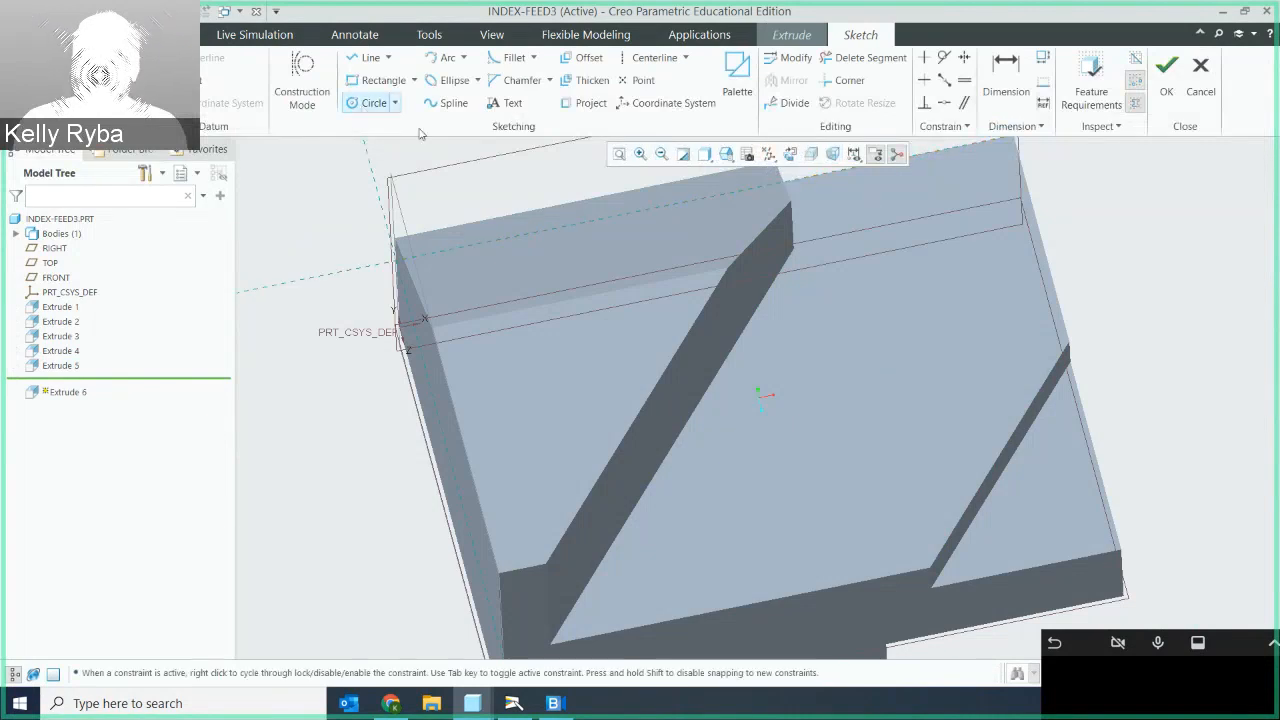
pyautogui.click(830, 441)
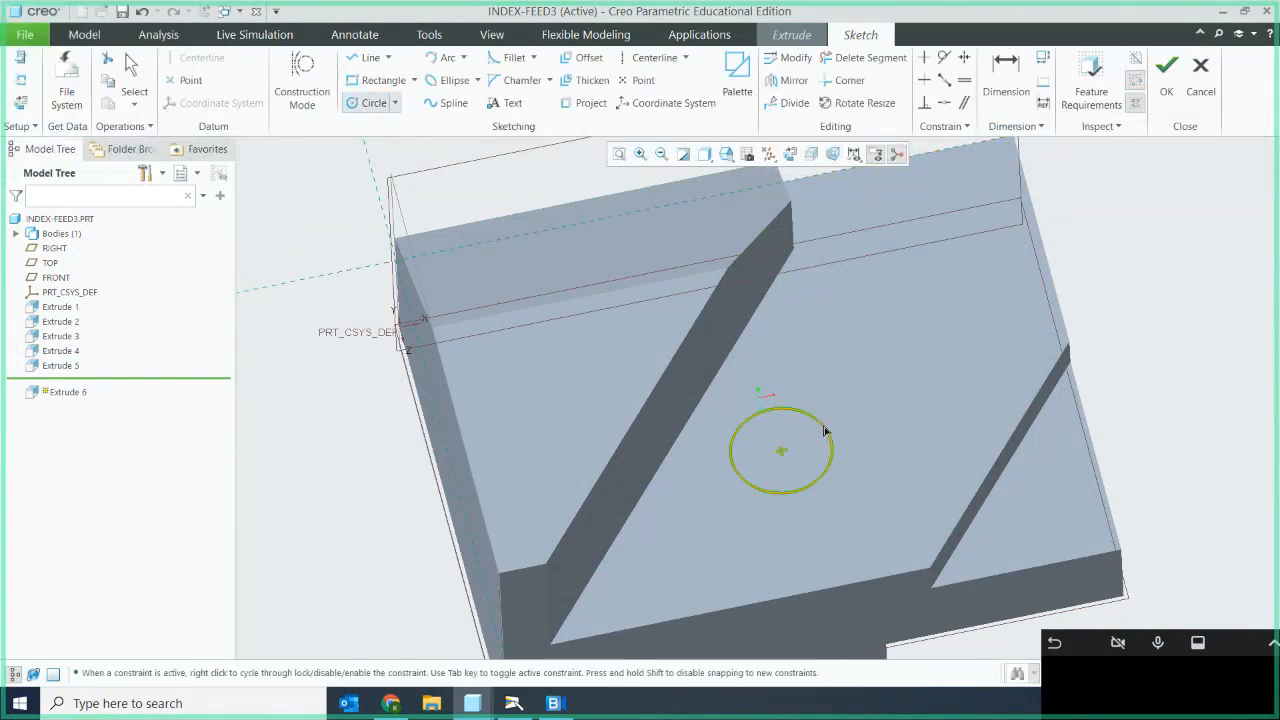
pyautogui.click(791, 153)
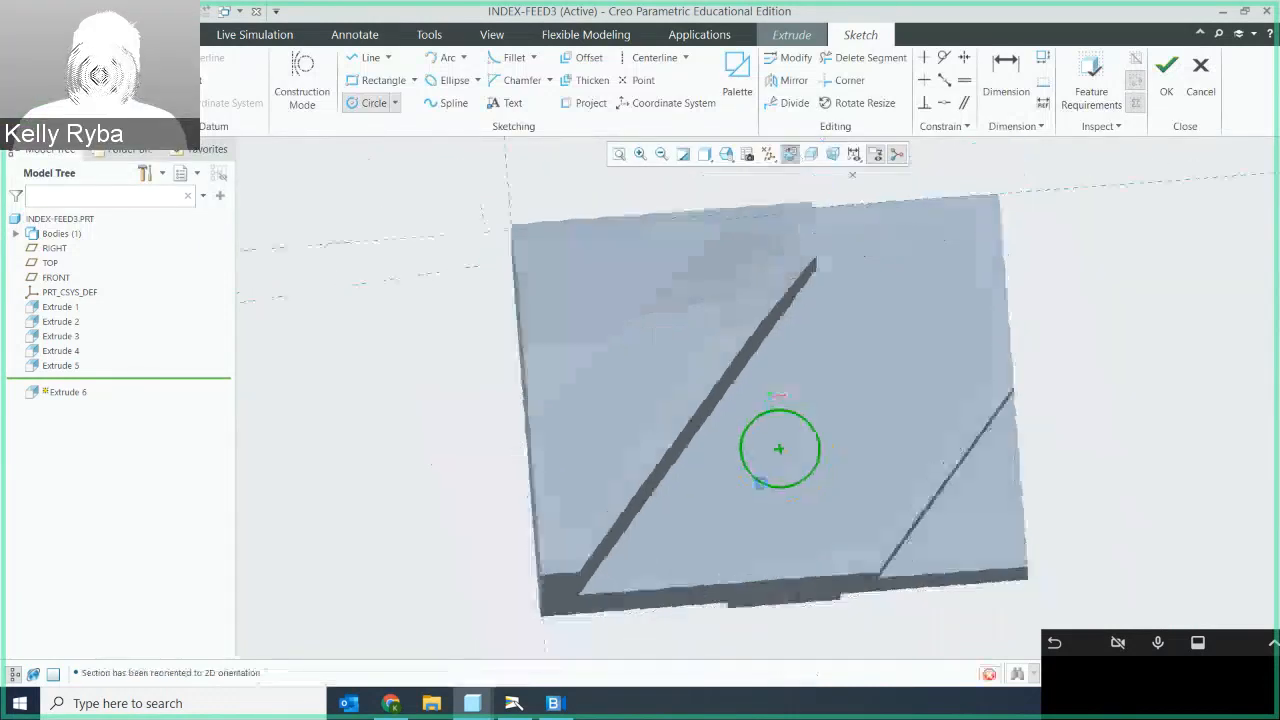
pyautogui.middleClick(840, 401)
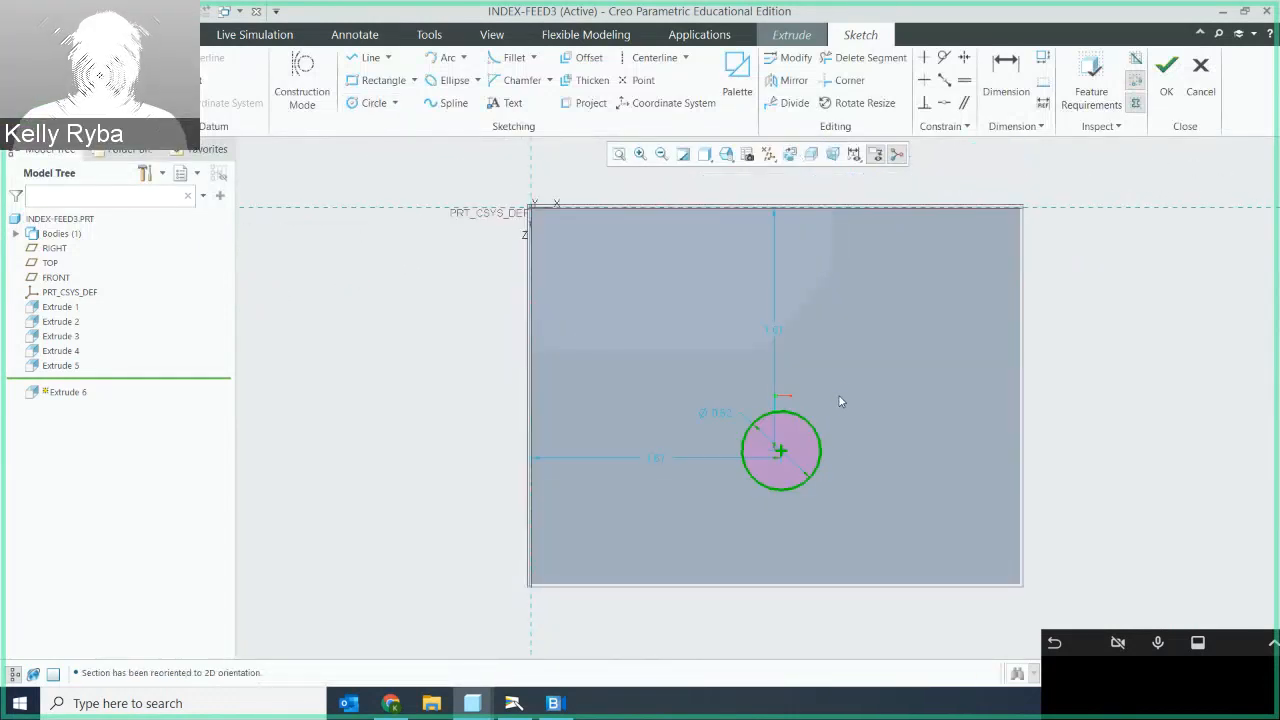
pyautogui.doubleClick(726, 412)
pyautogui.write('0.50')
pyautogui.press('Return')
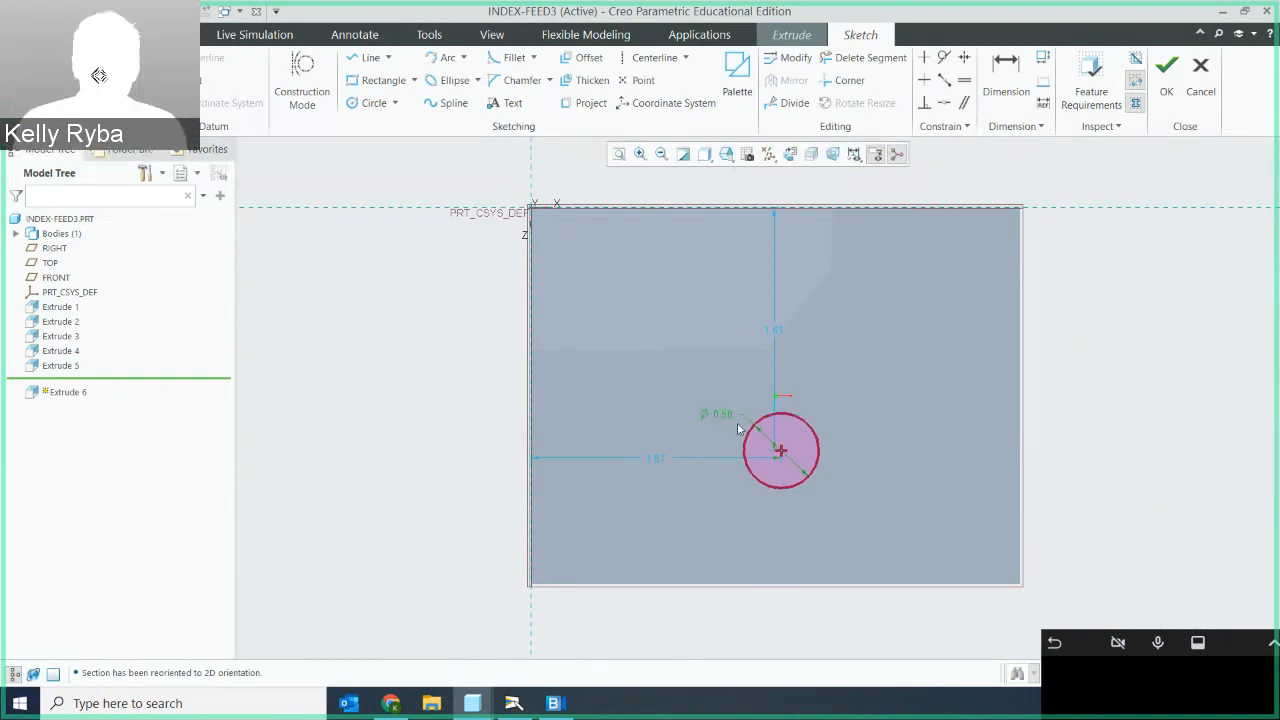
# Dimension the circle's center 1.625 from the block's right edge and place the dimension outside the block.
pyautogui.click(1006, 72)
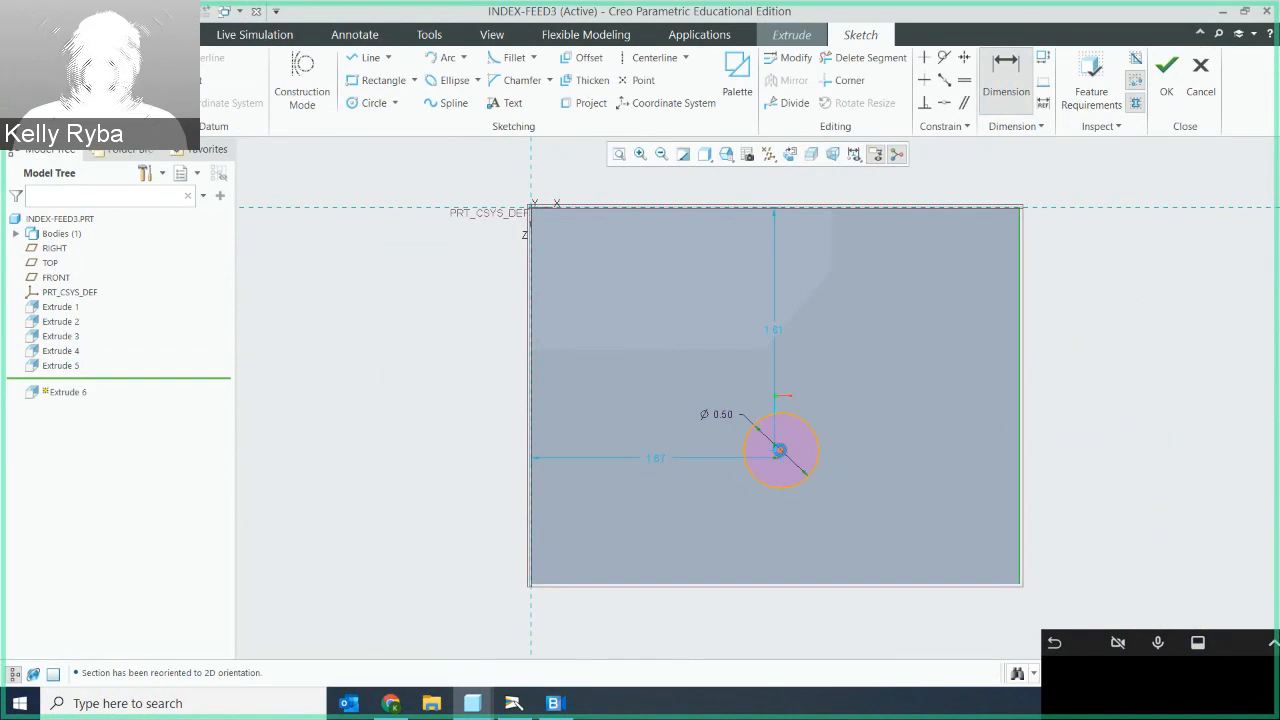
pyautogui.middleClick(918, 538)
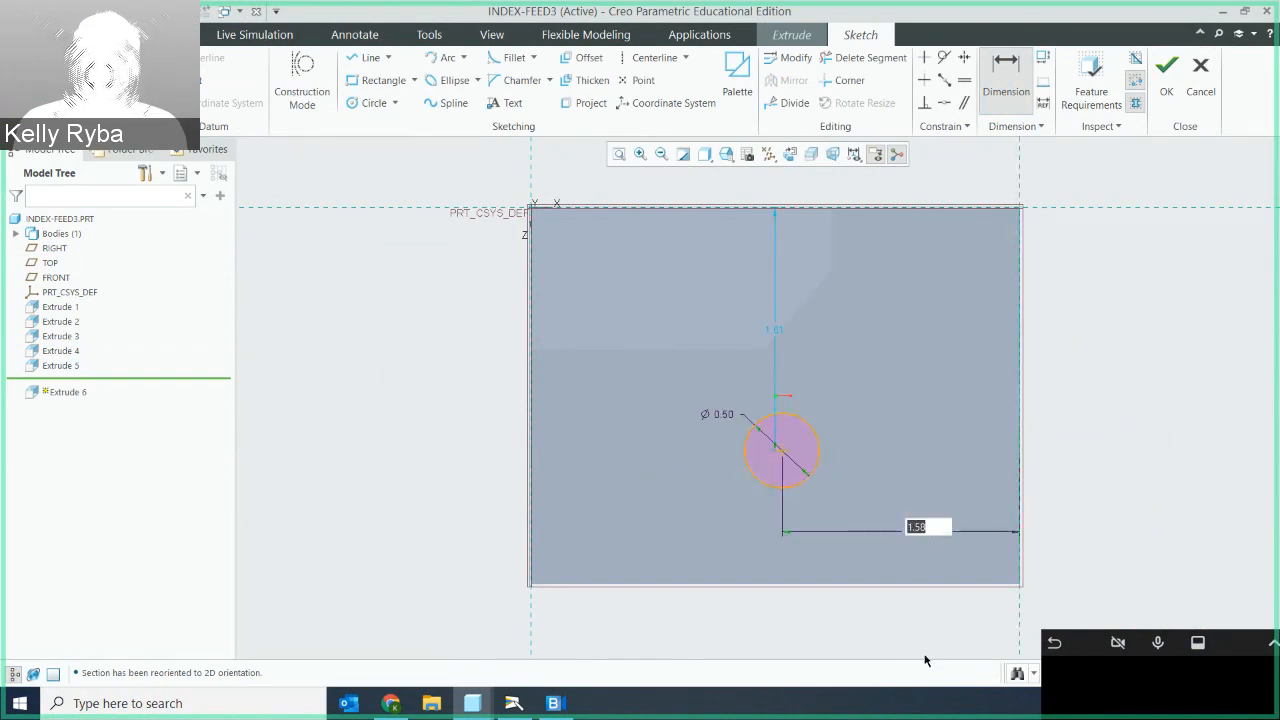
pyautogui.write('1')
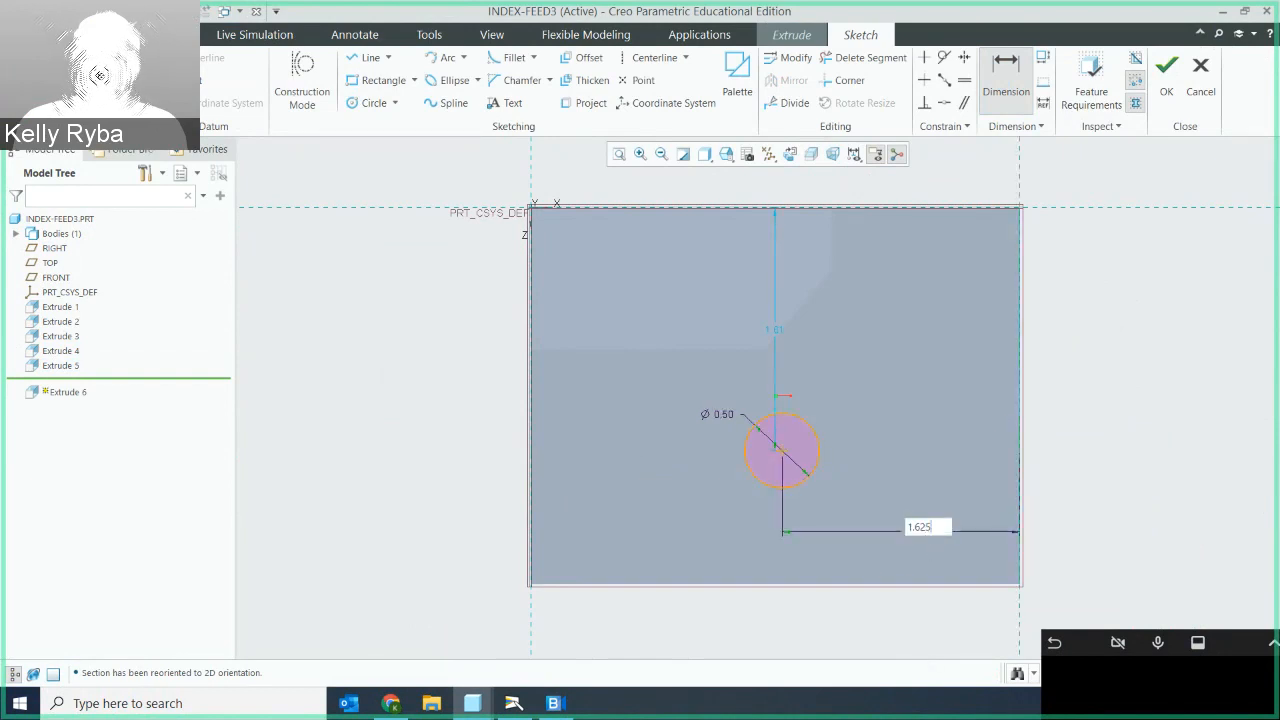
pyautogui.write('.625')
pyautogui.press('Return')
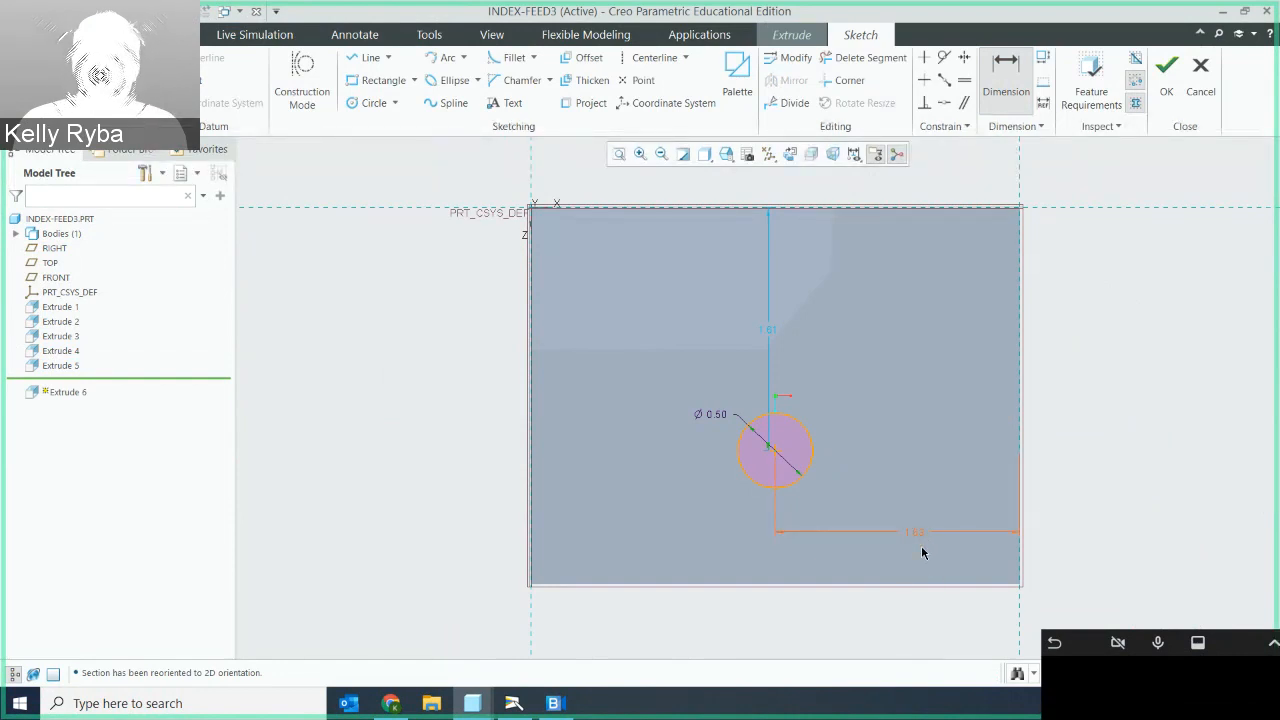
pyautogui.middleClick(1113, 536)
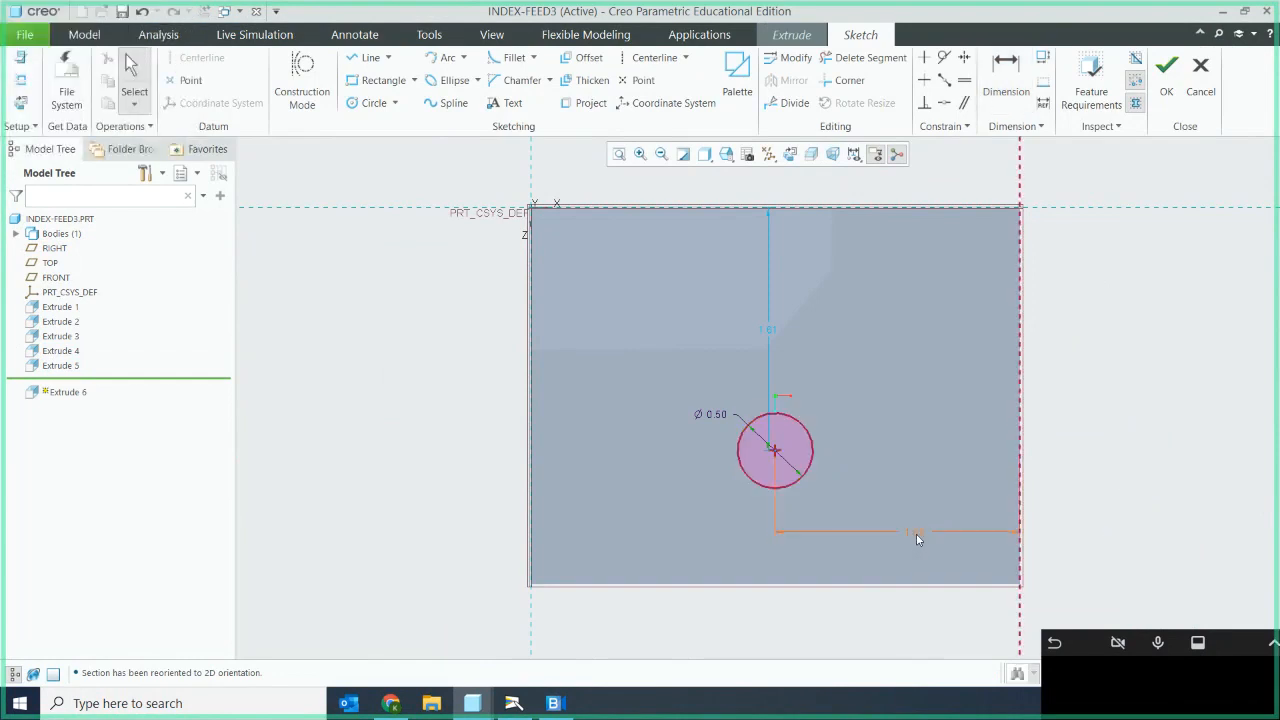
pyautogui.moveTo(917, 537); pyautogui.dragTo(906, 620)
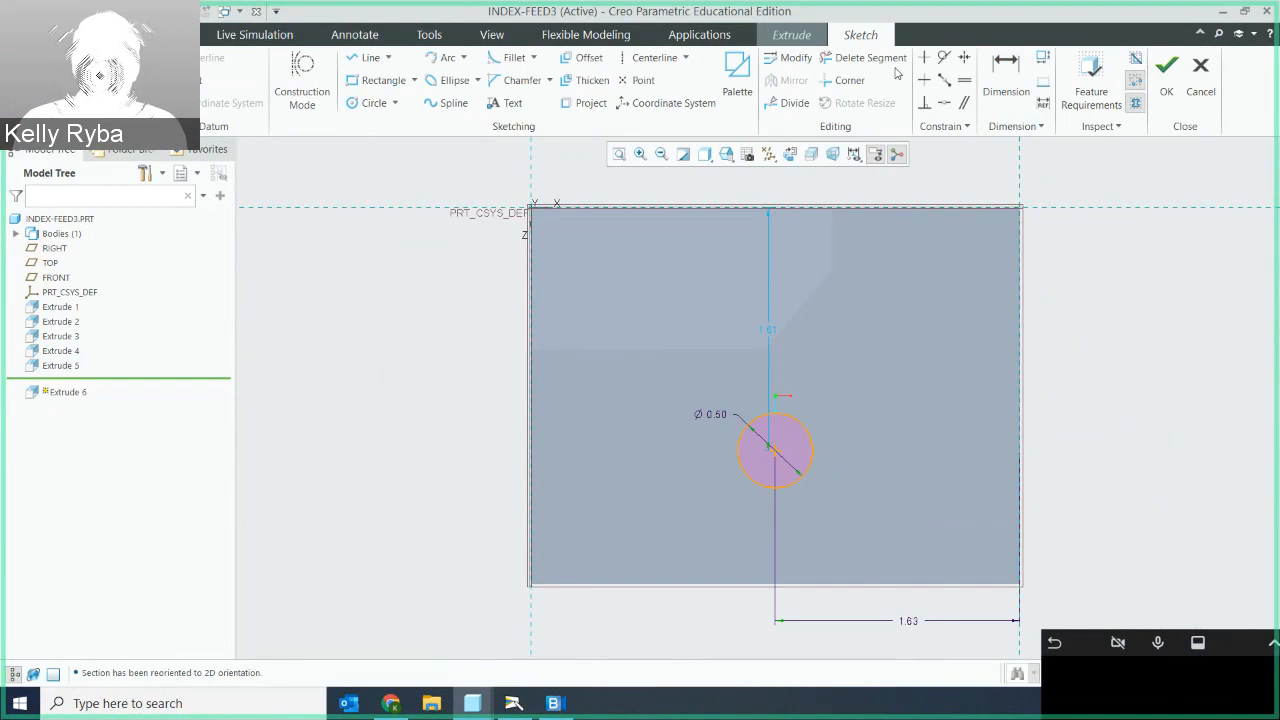
# Dimension the circle's center 0.75 from the block's front edge.
pyautogui.click(1006, 78)
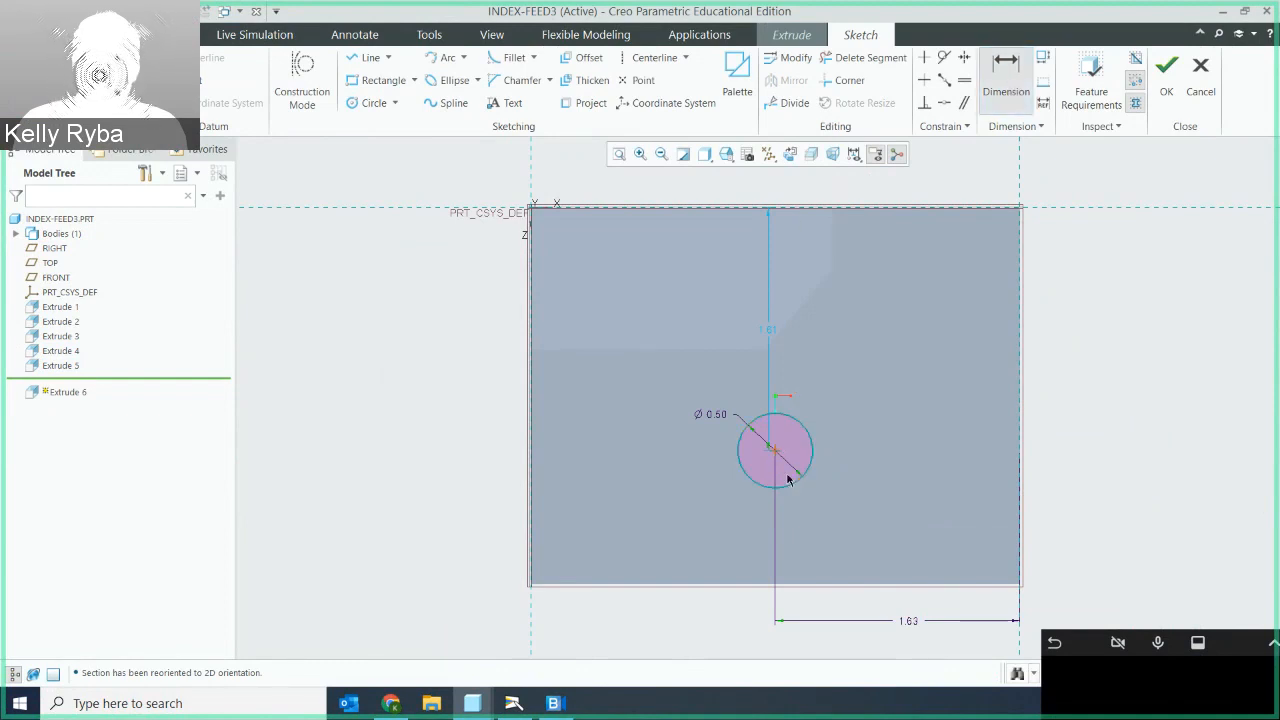
pyautogui.click(805, 590)
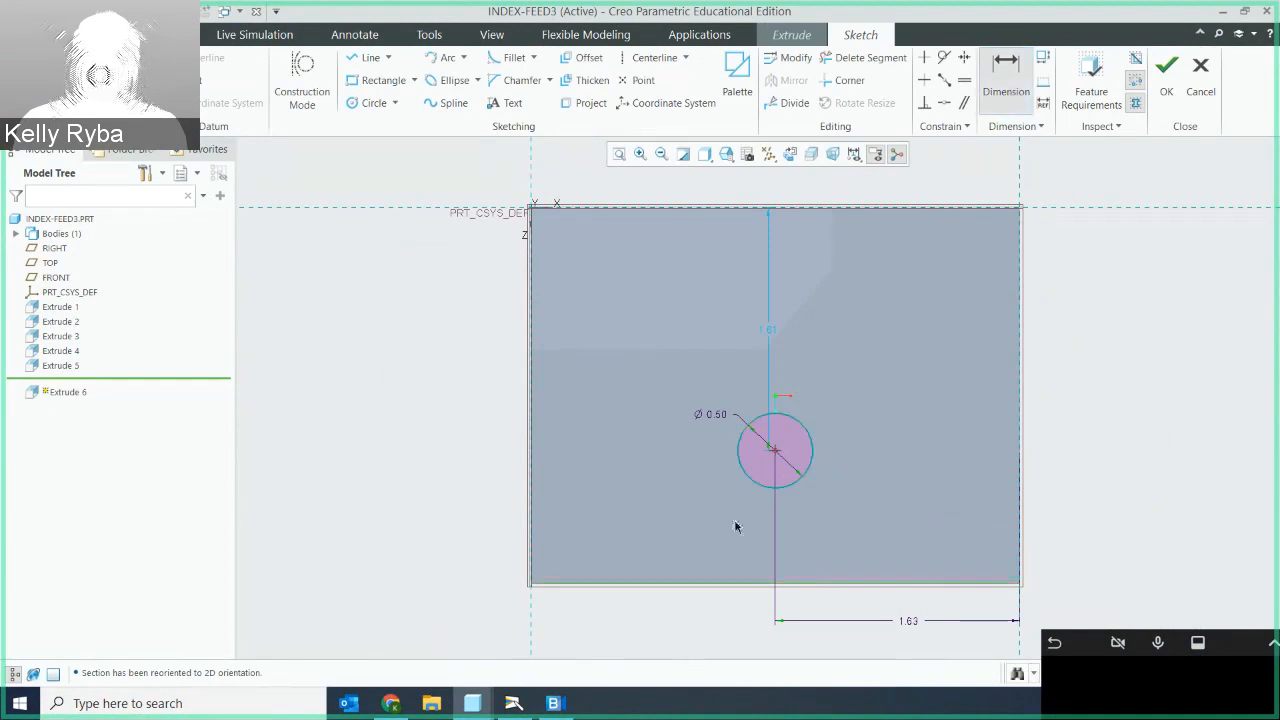
pyautogui.middleClick(483, 511)
pyautogui.press('BackSpace')
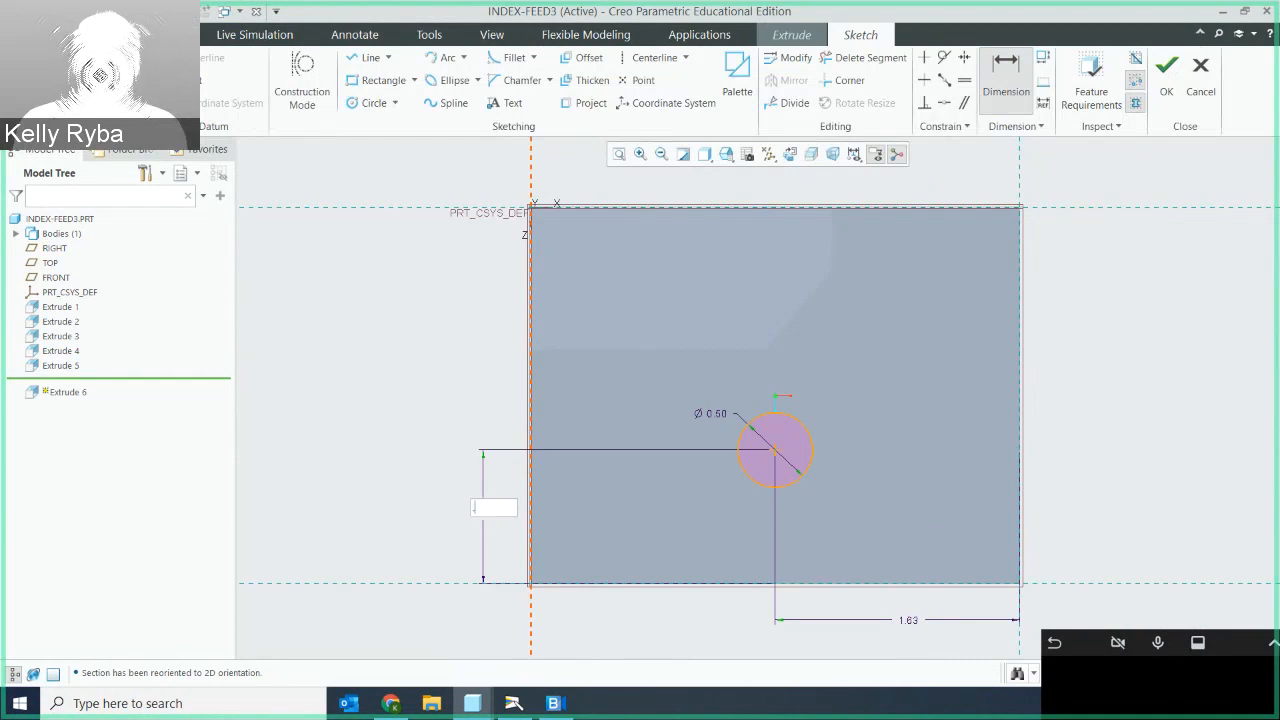
pyautogui.write('.75')
pyautogui.press('Return')
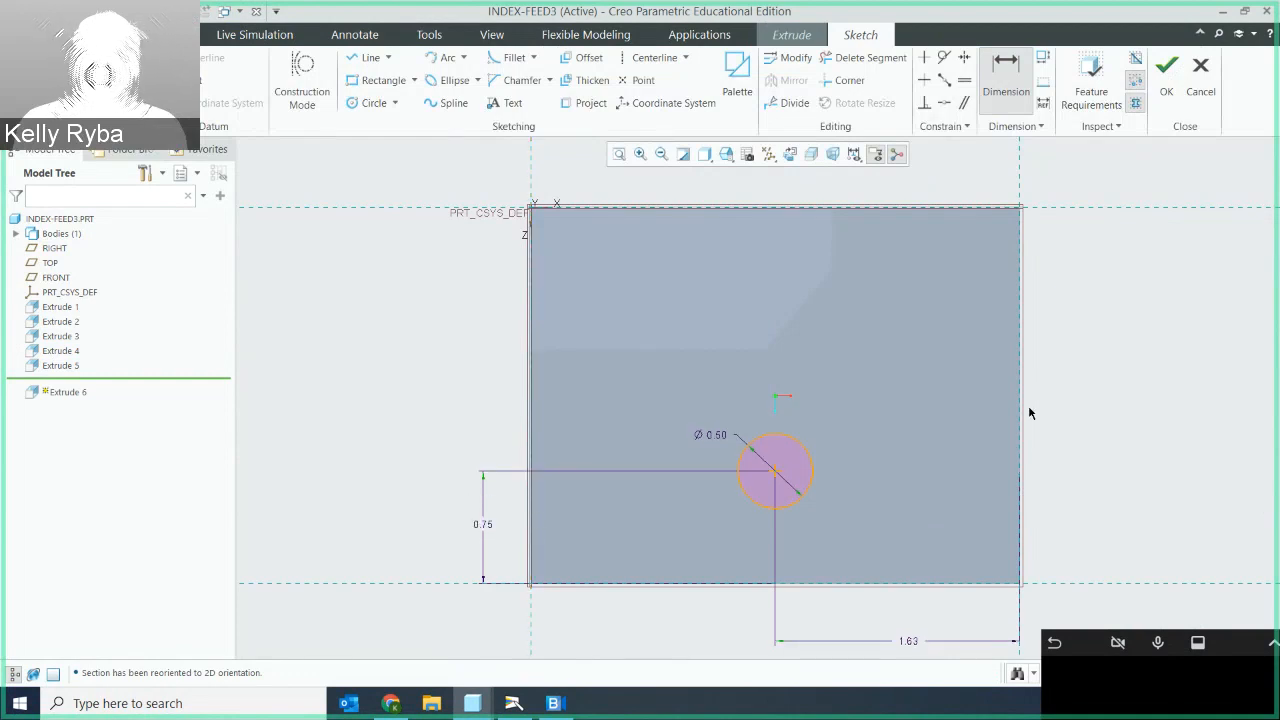
# Check the circle sketch against the feature requirements, finish it, and cut the 0.50 hole completely through the block.
pyautogui.moveTo(1034, 358)
pyautogui.mouseDown(button='middle')
pyautogui.moveTo(957, 349)
pyautogui.moveTo(1001, 334)
pyautogui.moveTo(997, 312)
pyautogui.mouseUp(button='middle')
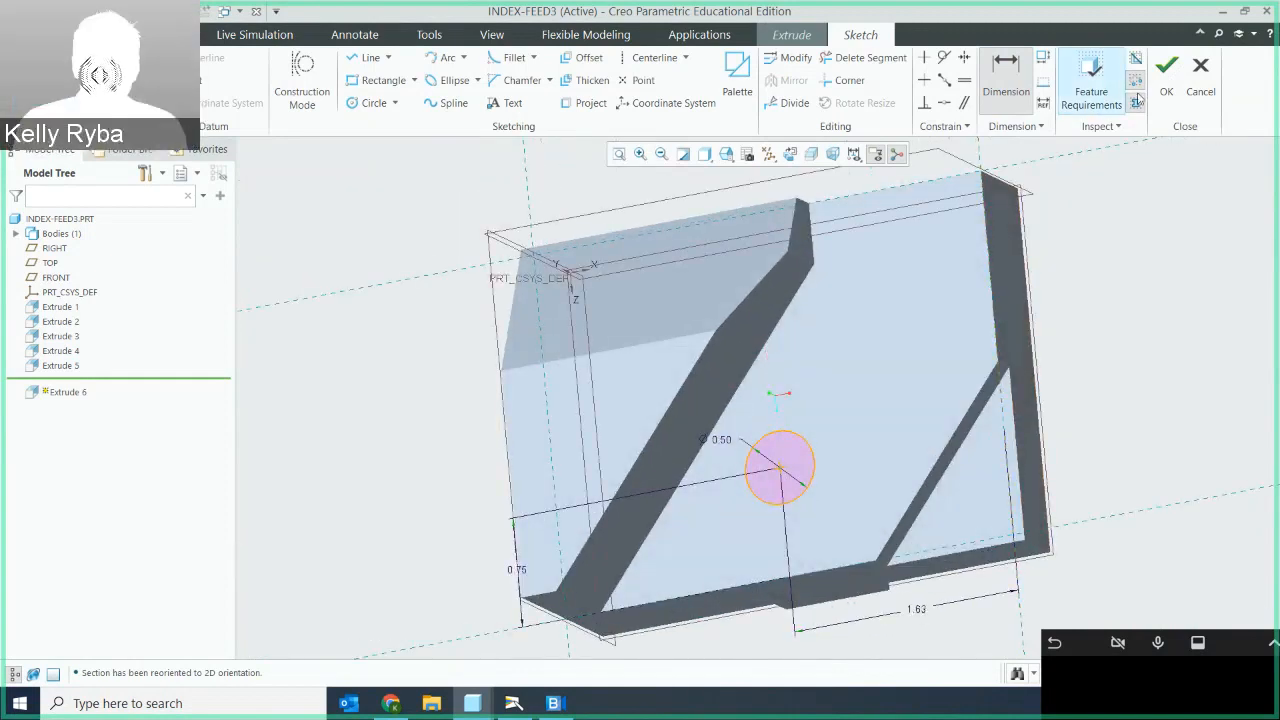
pyautogui.click(1092, 80)
pyautogui.click(642, 432)
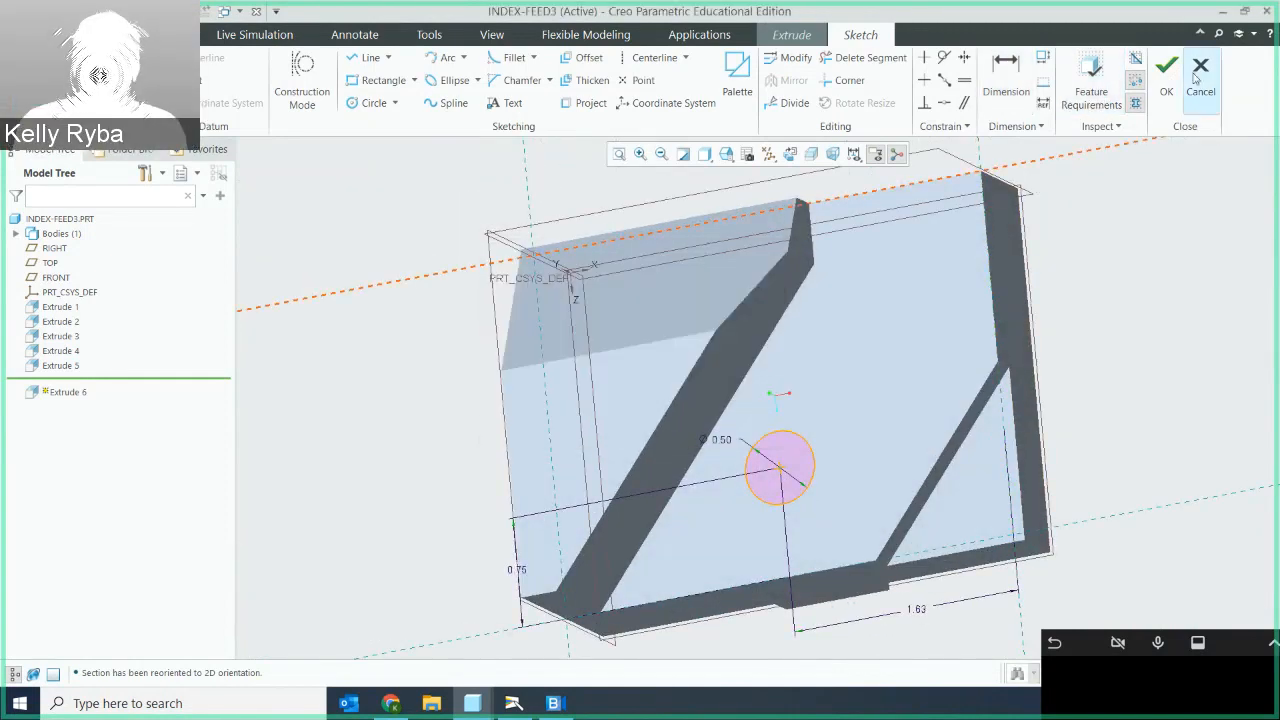
pyautogui.click(1168, 80)
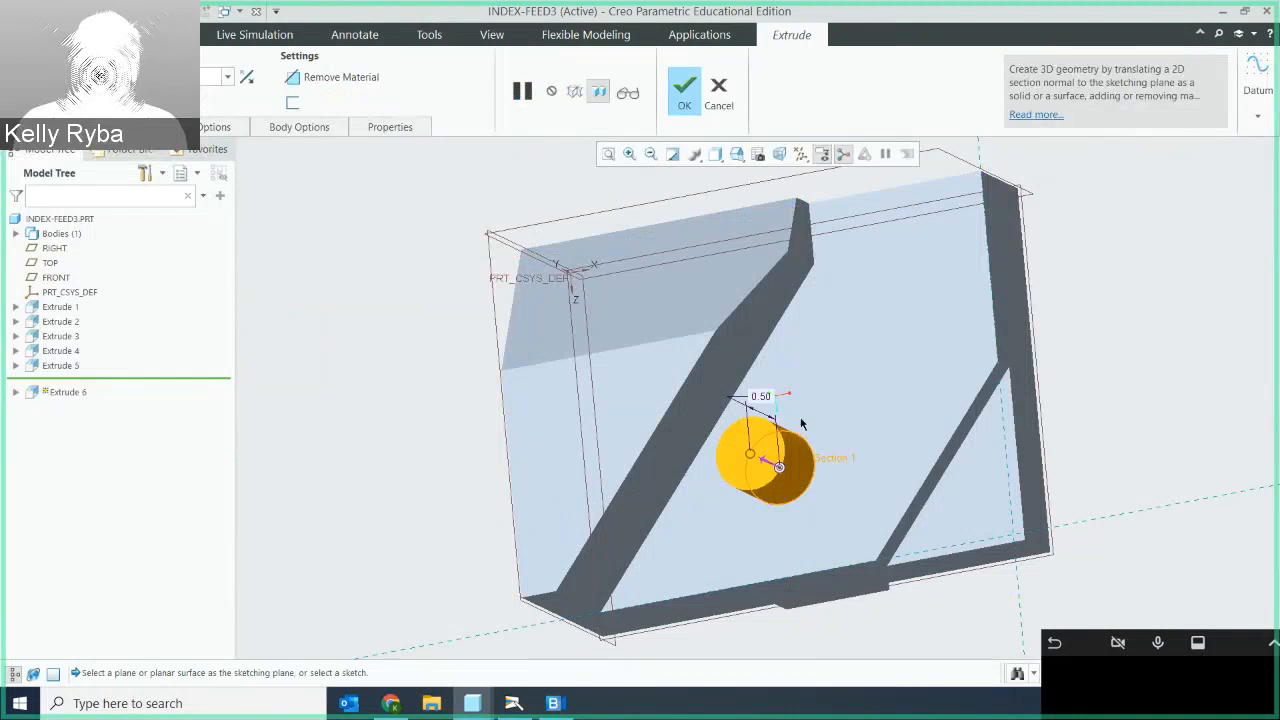
pyautogui.click(768, 463)
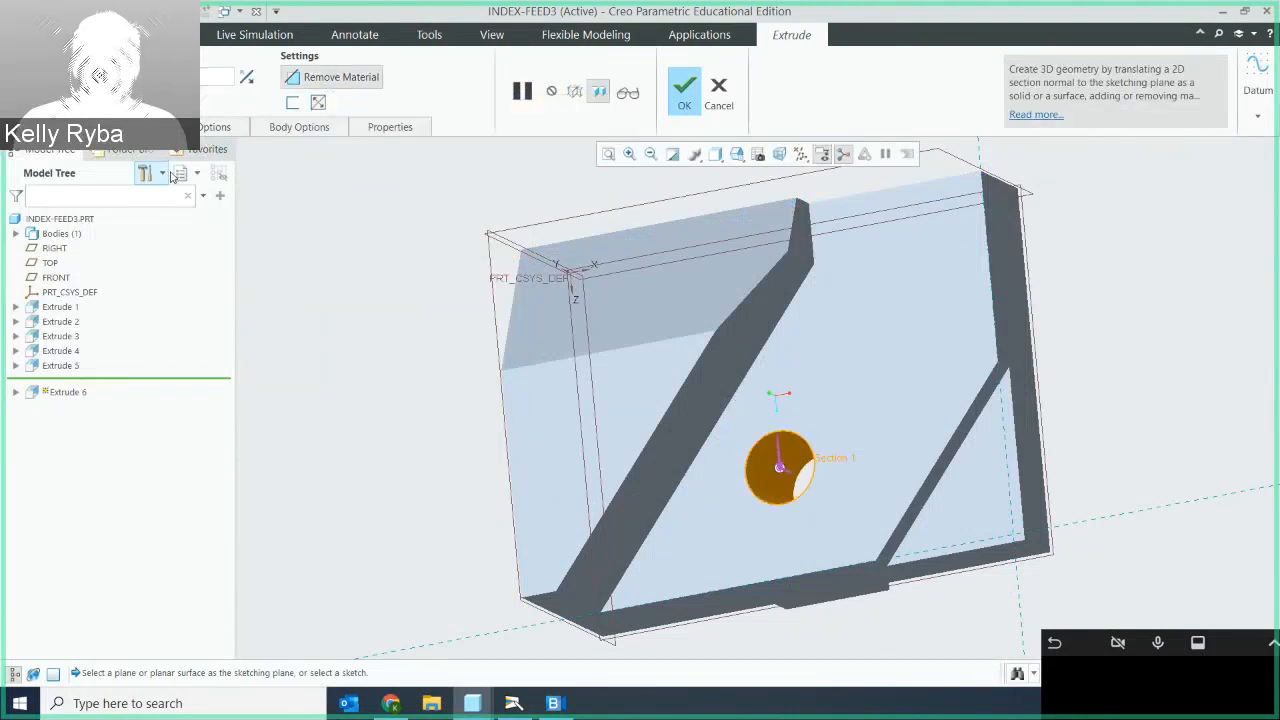
pyautogui.moveTo(790, 400)
pyautogui.mouseDown(button='middle')
pyautogui.moveTo(797, 424)
pyautogui.moveTo(784, 412)
pyautogui.mouseUp(button='middle')
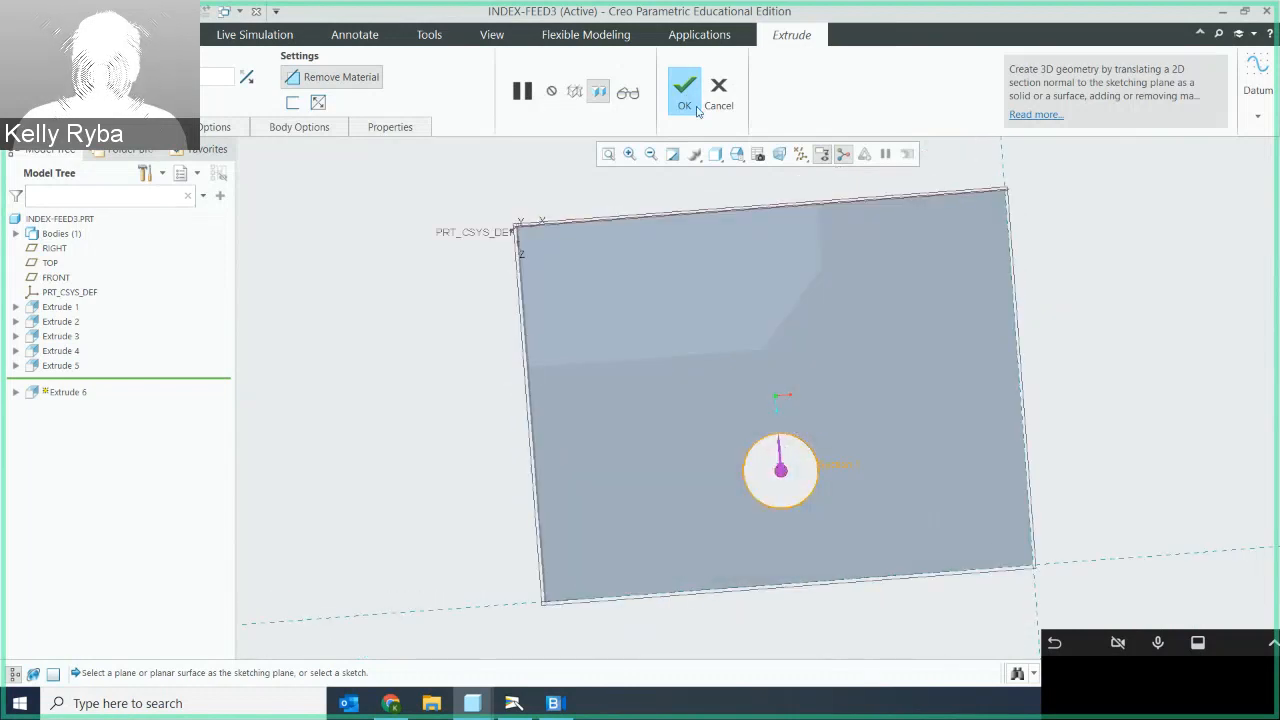
pyautogui.click(691, 105)
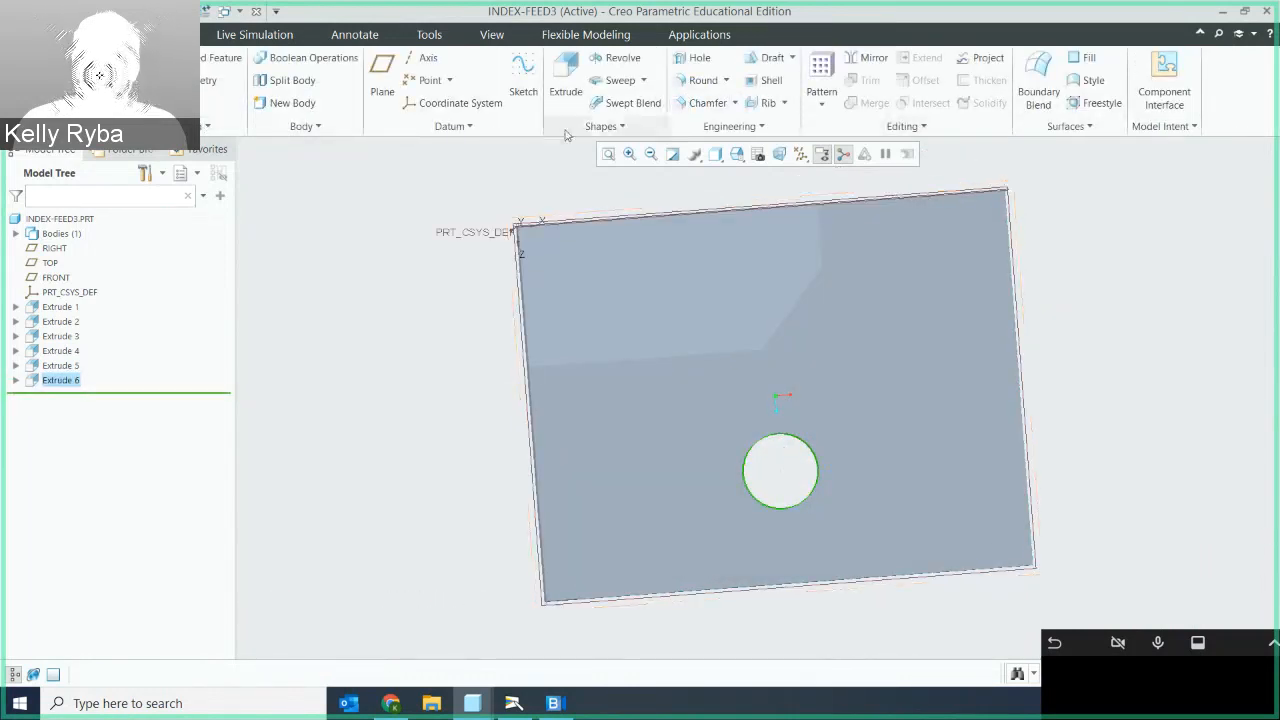
# Start an extrusion on the block's top face and sketch a circle about 0.9 in diameter concentric with the through hole.
pyautogui.click(565, 75)
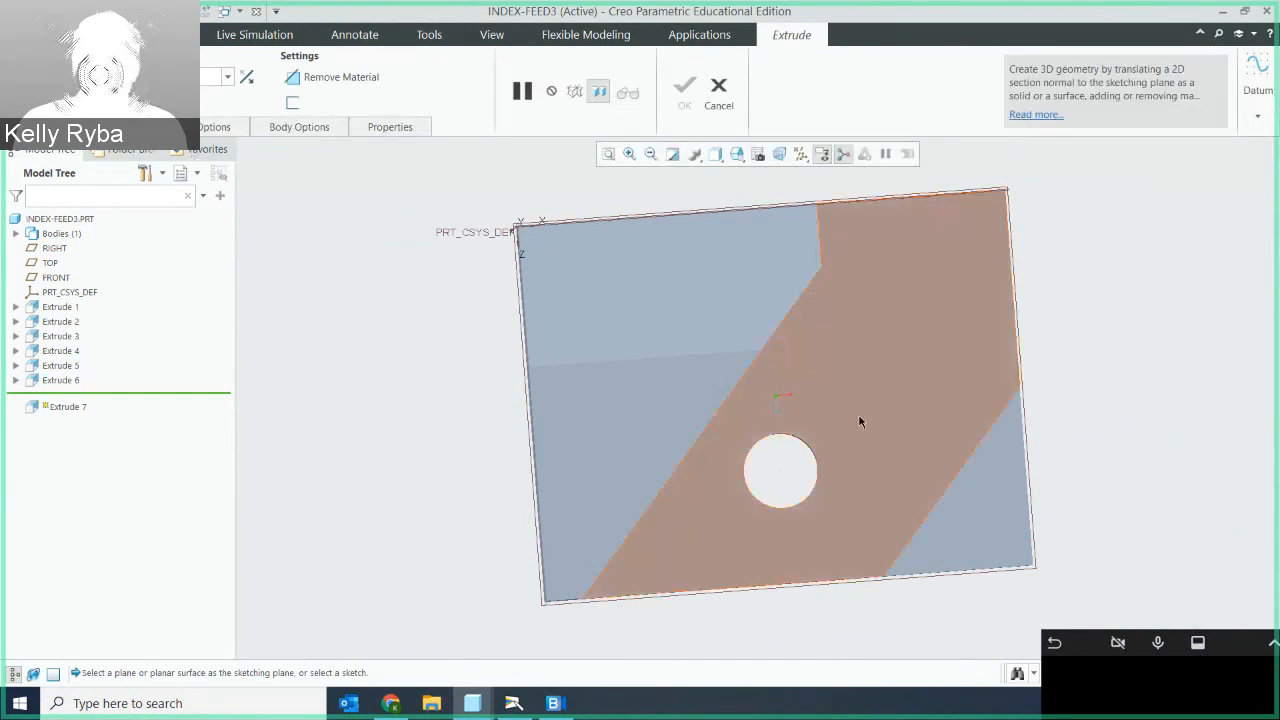
pyautogui.click(857, 417)
pyautogui.click(729, 155)
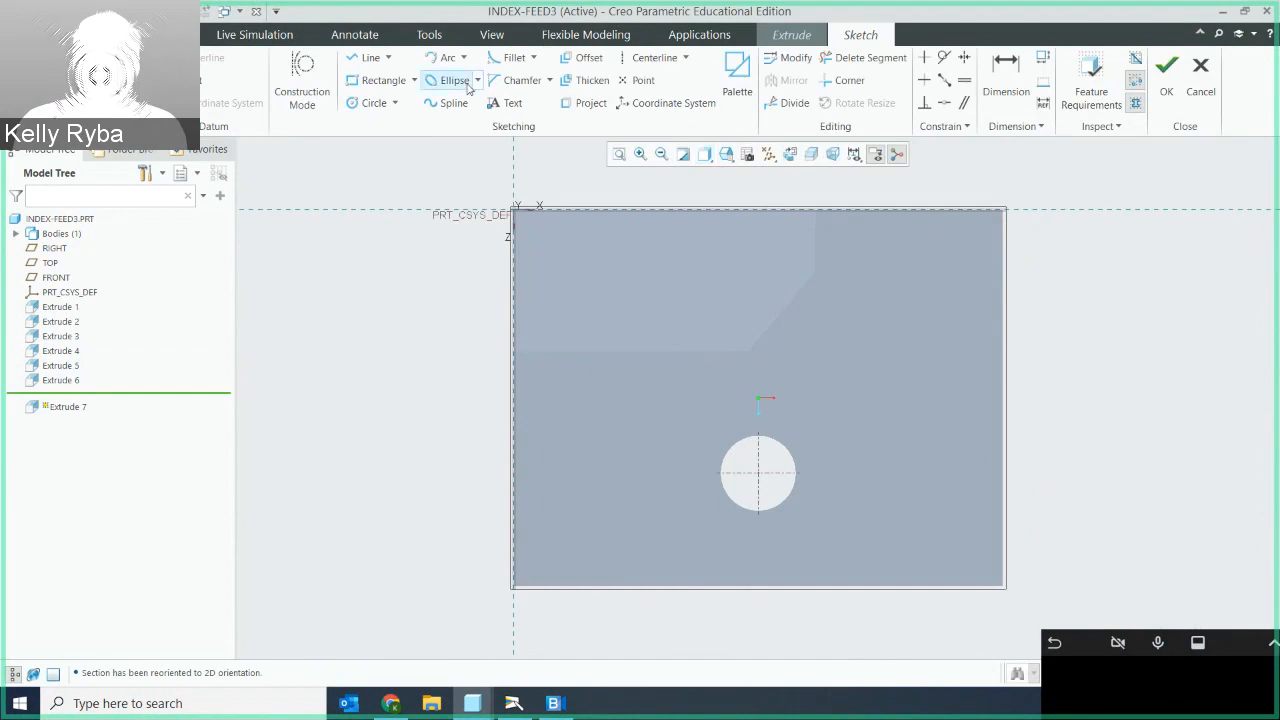
pyautogui.click(372, 103)
pyautogui.click(758, 473)
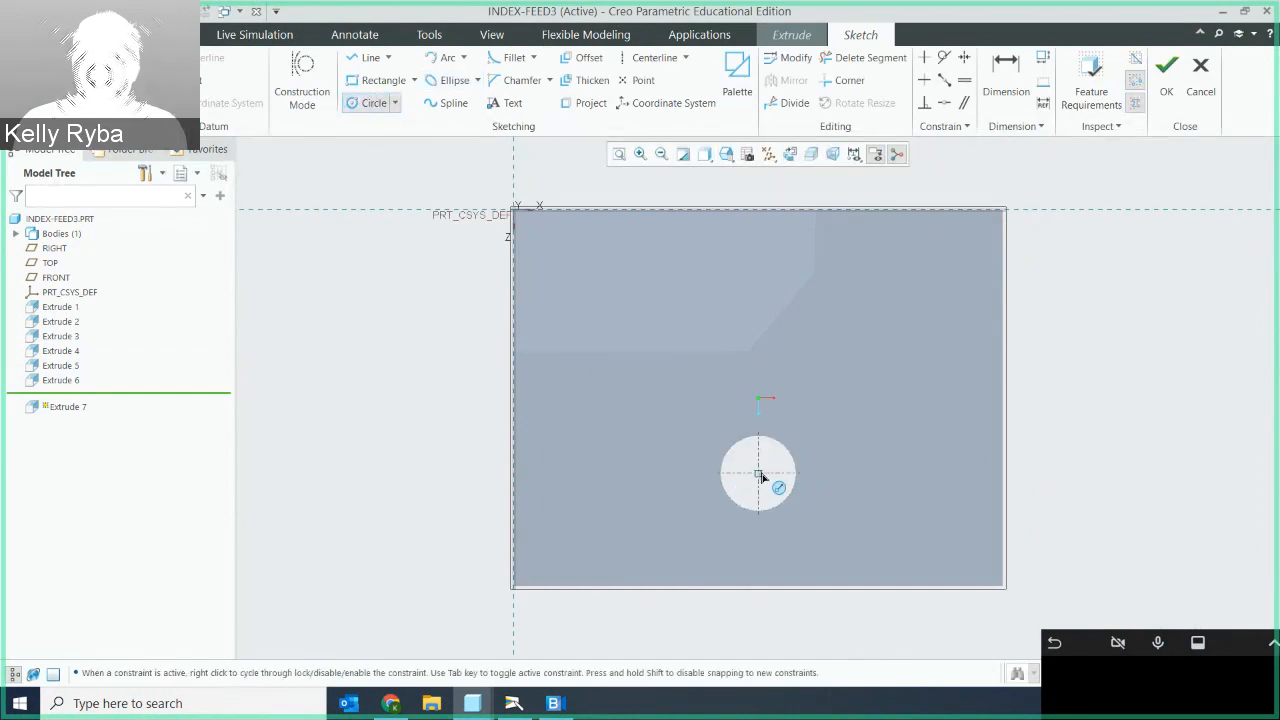
pyautogui.click(758, 473)
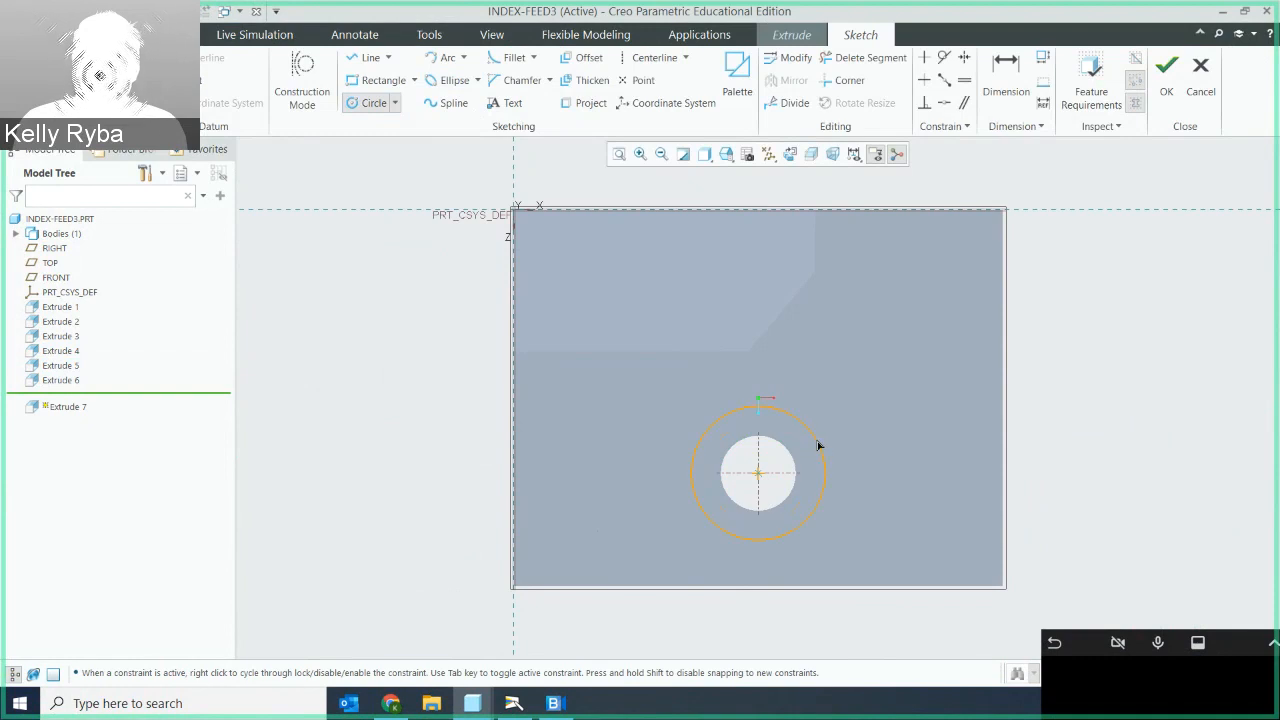
pyautogui.click(820, 440)
pyautogui.middleClick(822, 406)
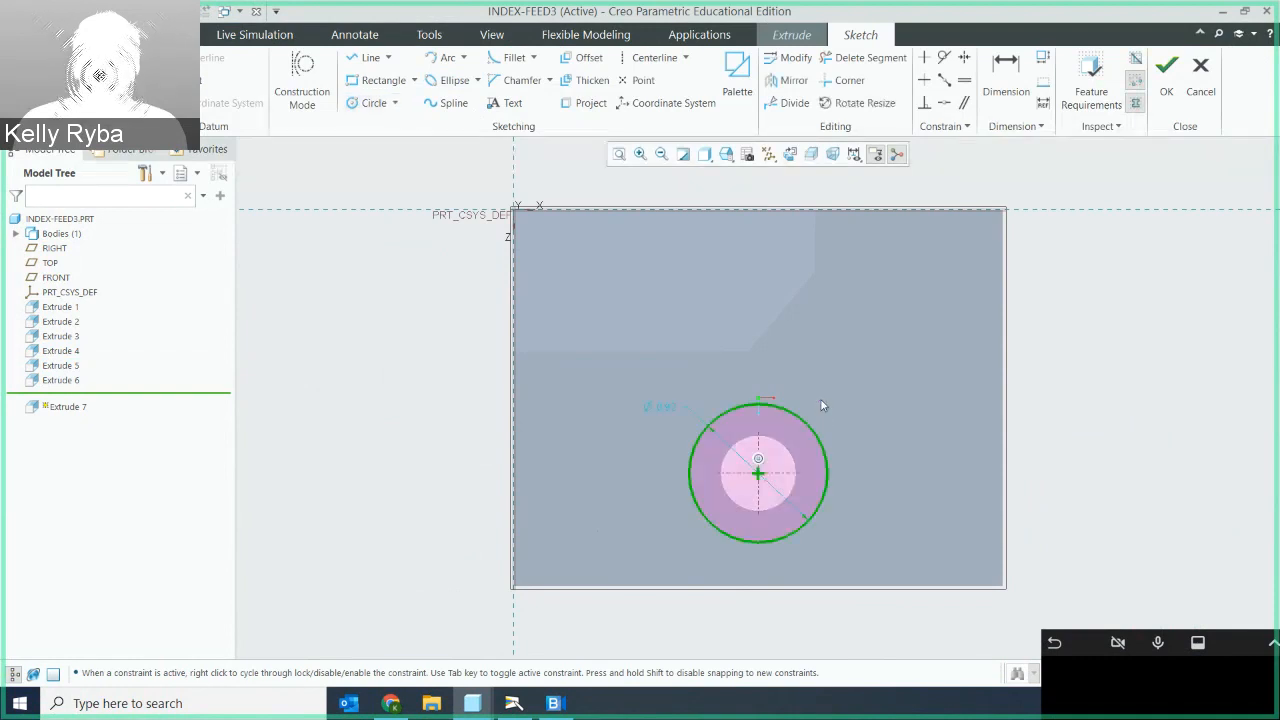
# Set the concentric circle's diameter to 0.75, check the sketch against the feature requirements, and finish it.
pyautogui.doubleClick(665, 407)
pyautogui.write('0.75')
pyautogui.press('Return')
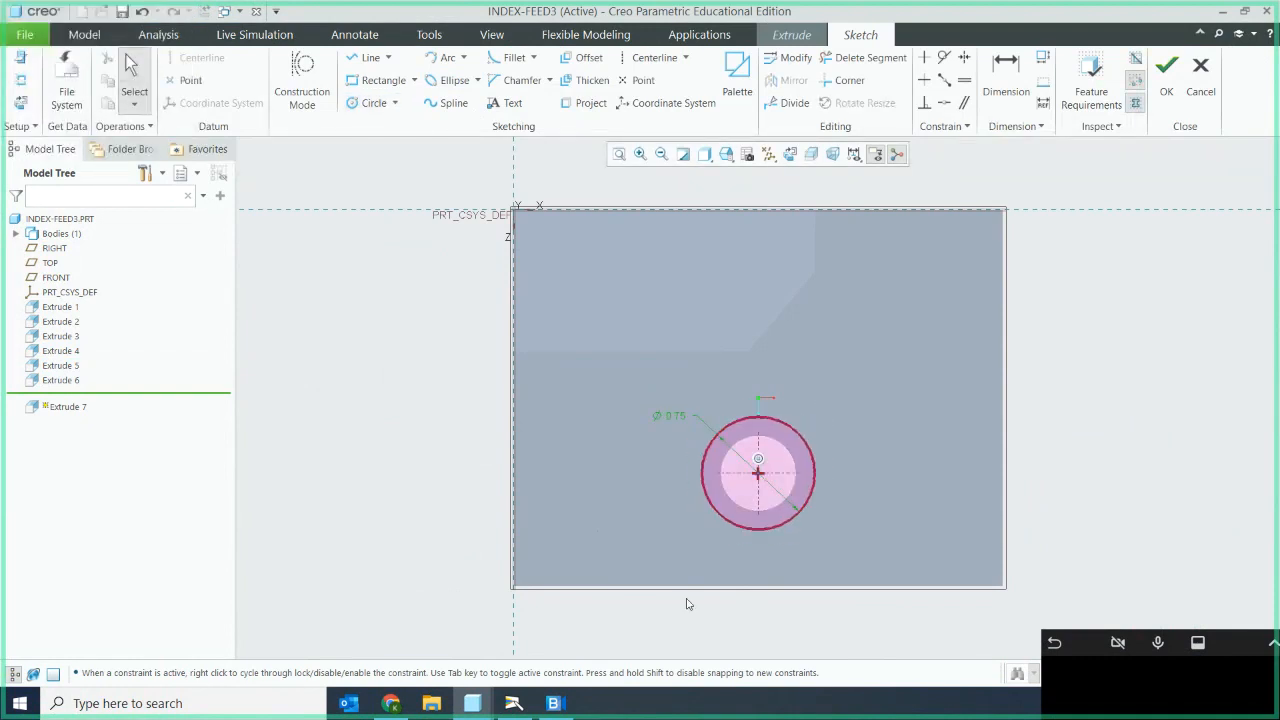
pyautogui.click(1092, 92)
pyautogui.click(640, 433)
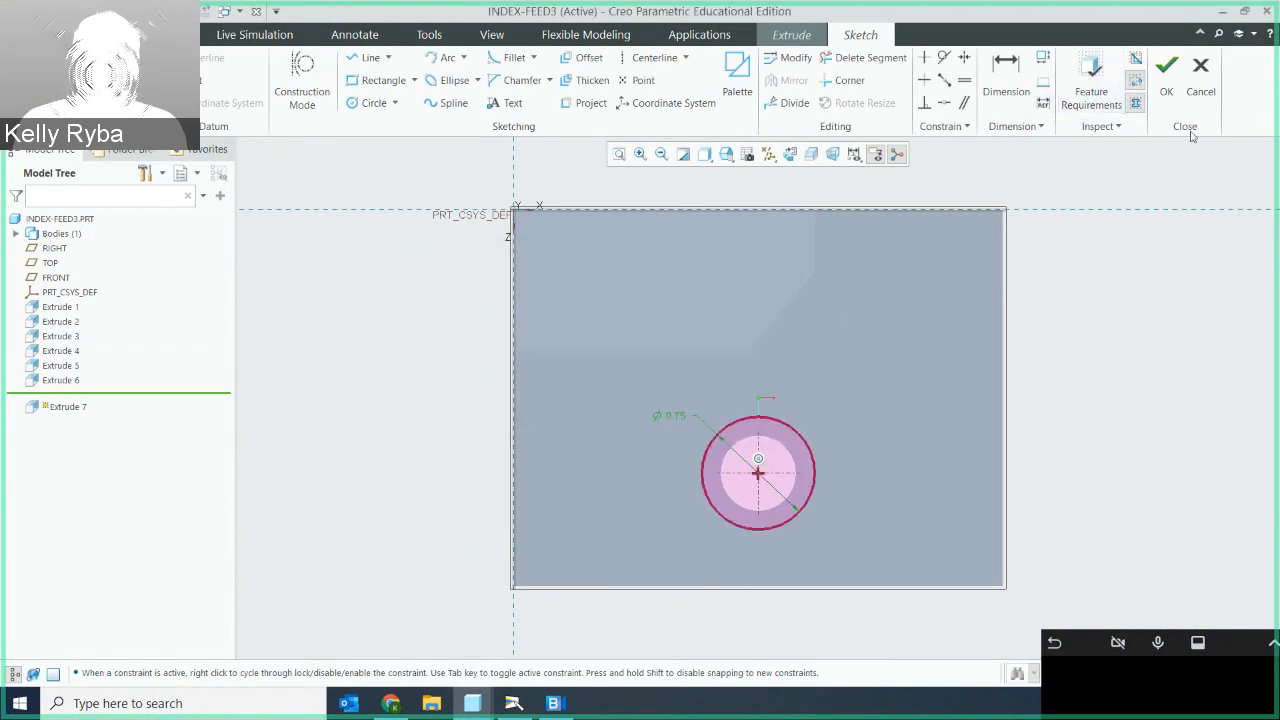
pyautogui.click(1168, 93)
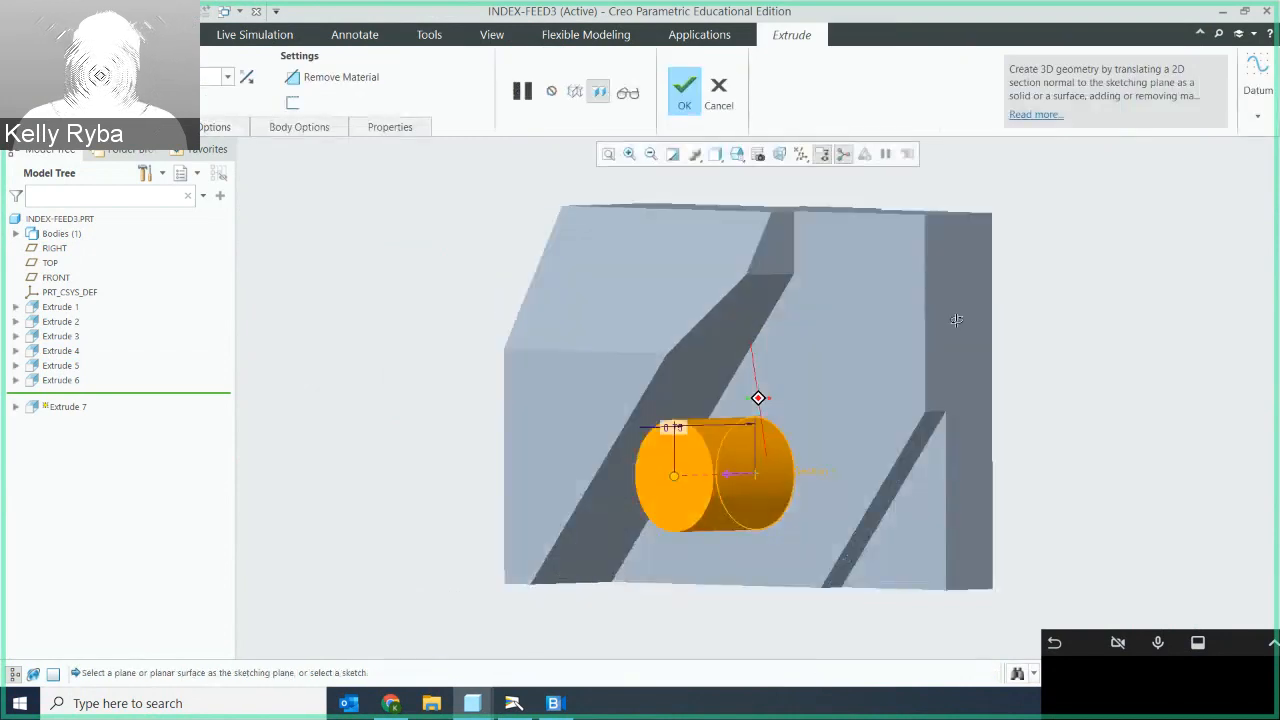
# Cut the 0.75 diameter circle 0.38 deep into the block as a counterbore around the through hole.
pyautogui.click(742, 472)
pyautogui.moveTo(803, 431); pyautogui.dragTo(765, 354, button='middle')
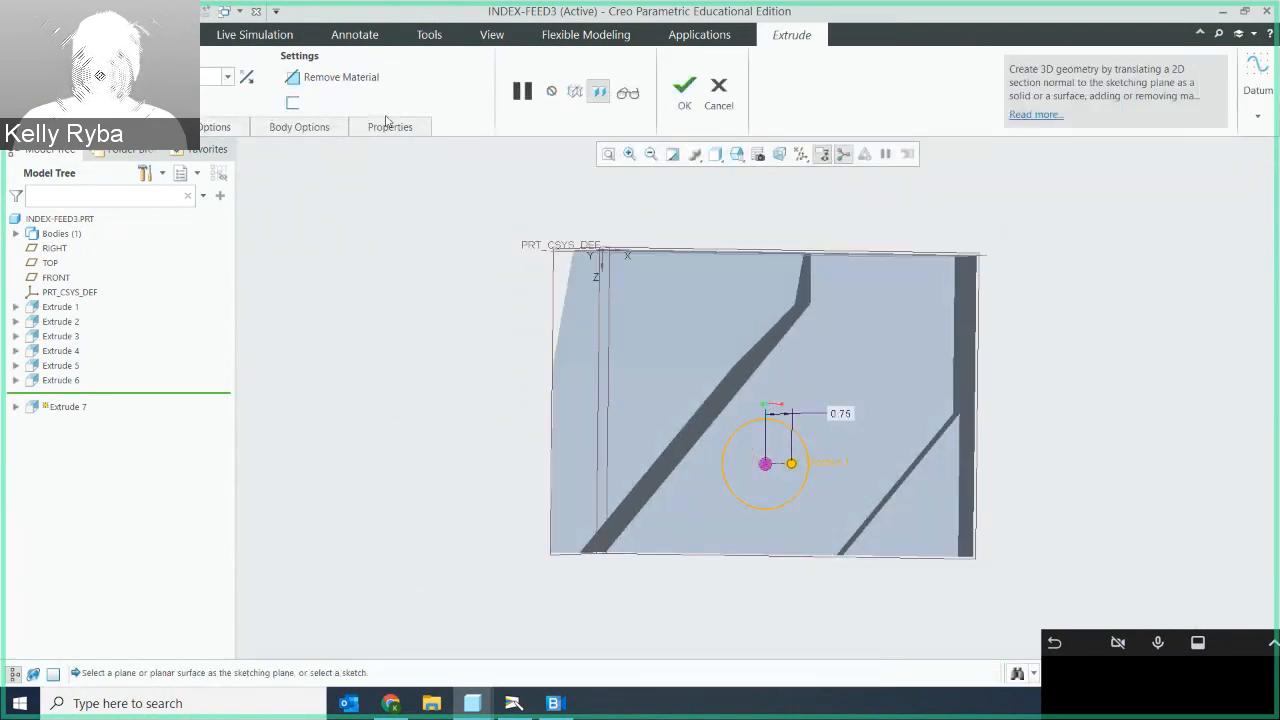
pyautogui.click(355, 78)
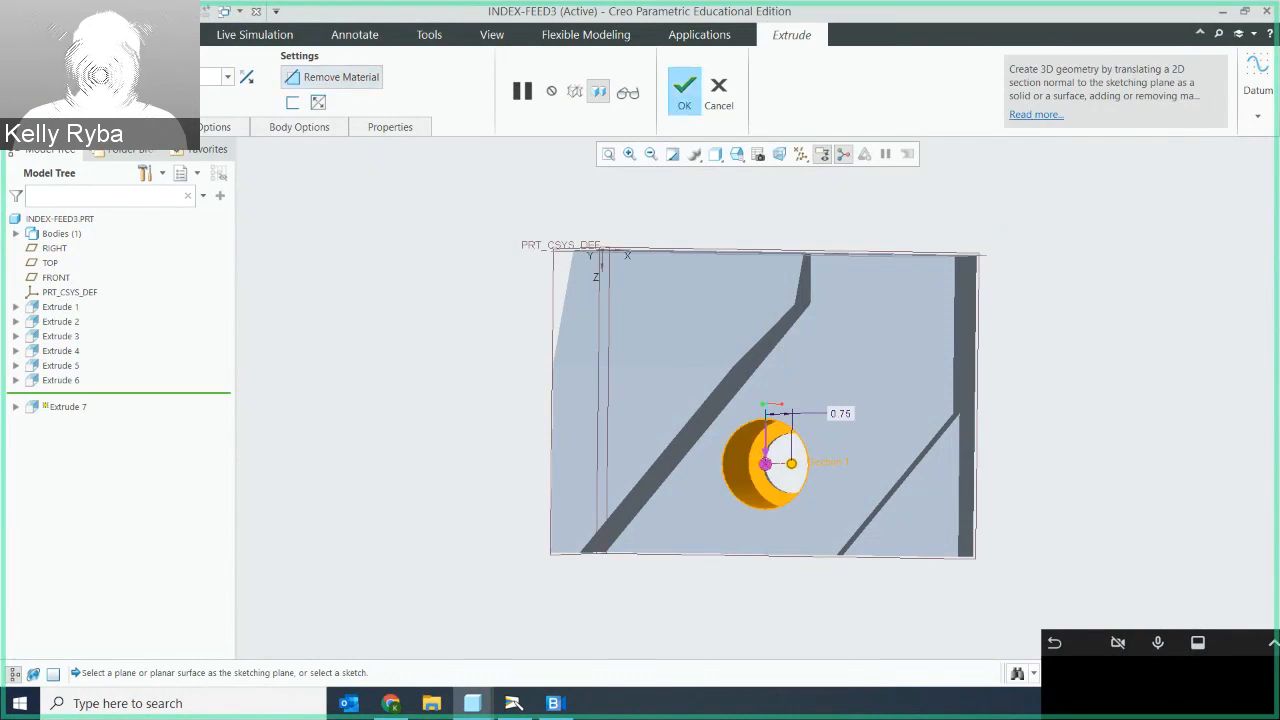
pyautogui.click(684, 90)
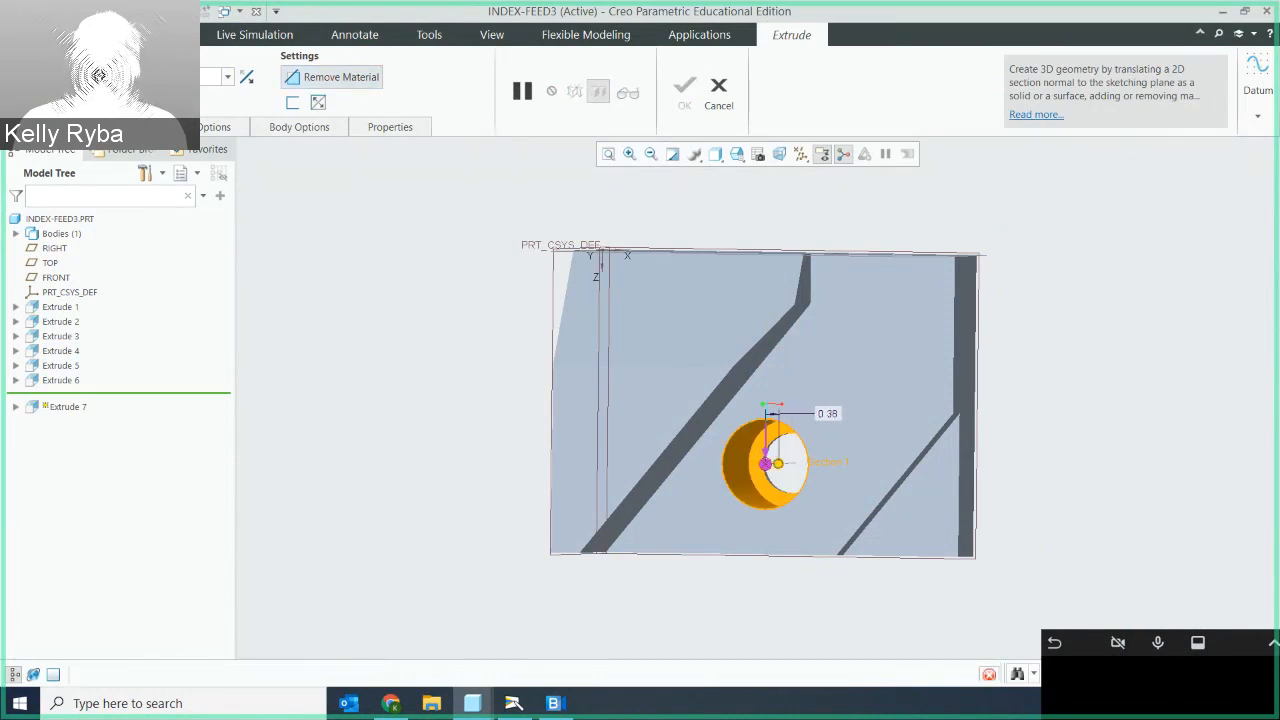
pyautogui.moveTo(609, 342); pyautogui.dragTo(612, 297, button='middle')
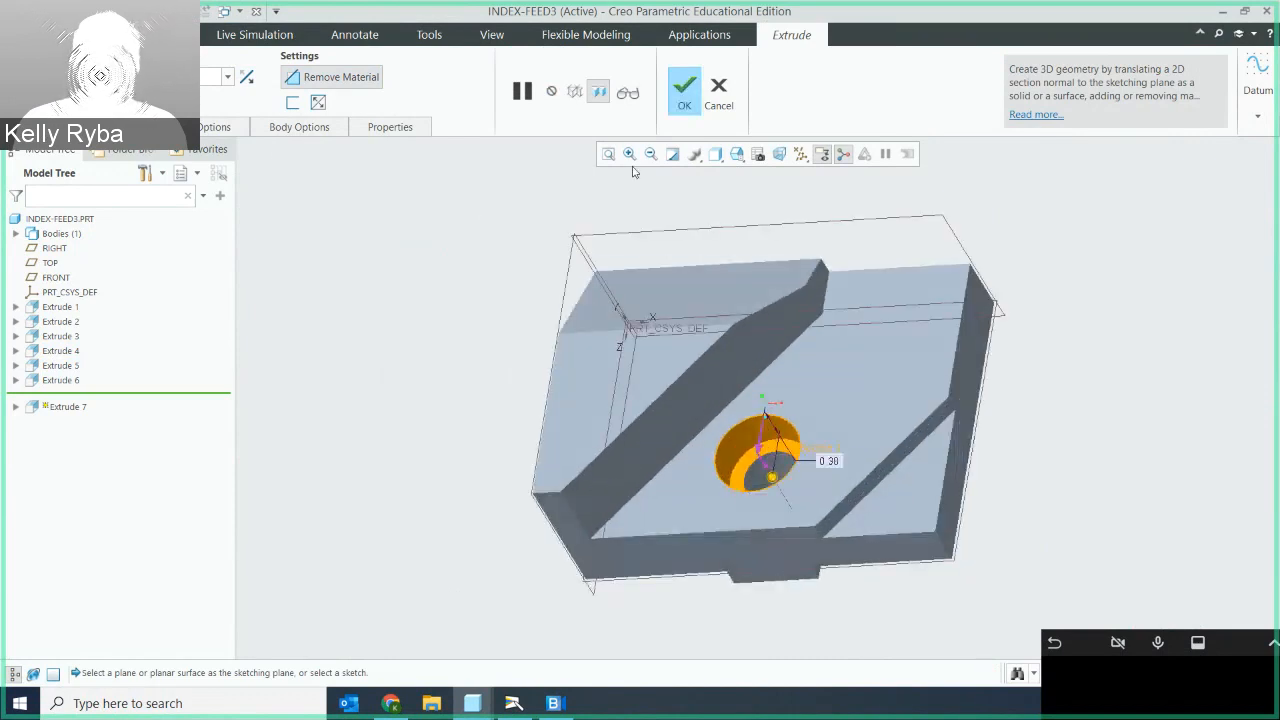
pyautogui.click(682, 108)
# Capture a rectangular screen snip of the finished part together with its model tree.
pyautogui.moveTo(790, 382)
pyautogui.mouseDown(button='middle')
pyautogui.moveTo(795, 342)
pyautogui.moveTo(777, 374)
pyautogui.moveTo(817, 383)
pyautogui.moveTo(808, 372)
pyautogui.mouseUp(button='middle')
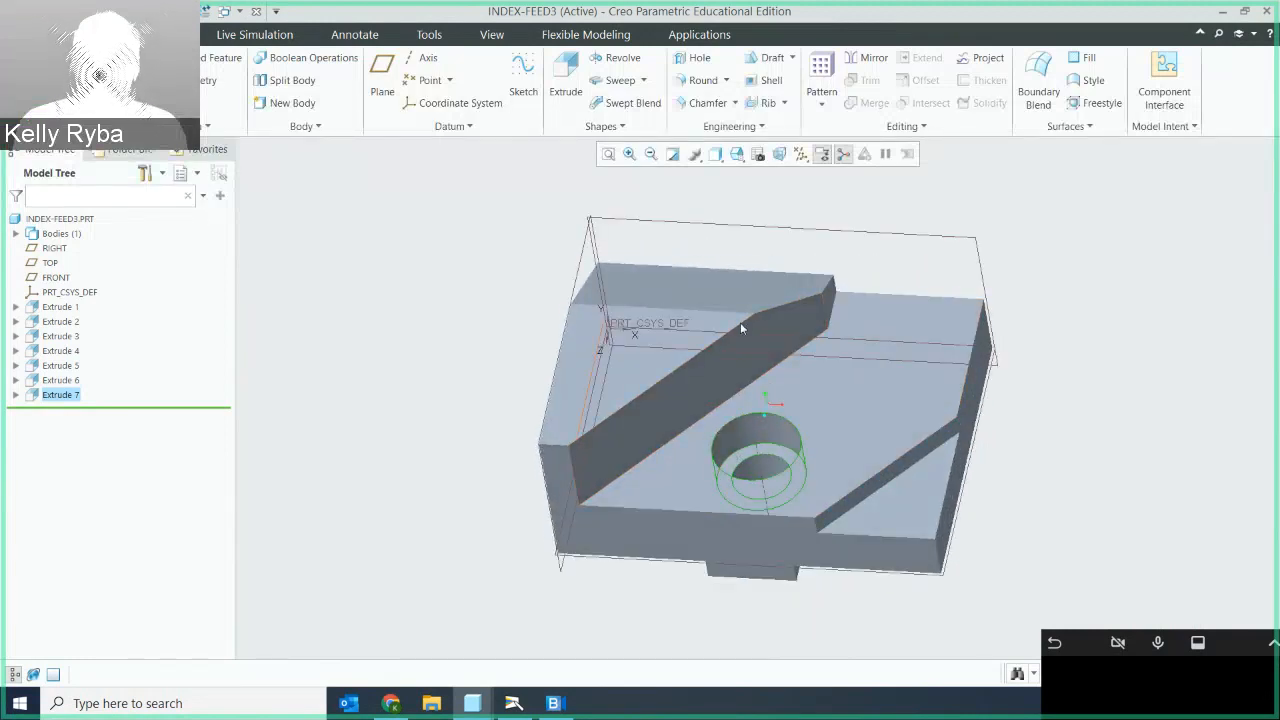
pyautogui.moveTo(740, 322)
pyautogui.mouseDown(button='middle')
pyautogui.moveTo(688, 331)
pyautogui.moveTo(714, 297)
pyautogui.moveTo(780, 286)
pyautogui.moveTo(774, 337)
pyautogui.moveTo(781, 305)
pyautogui.moveTo(674, 531)
pyautogui.moveTo(644, 540)
pyautogui.moveTo(586, 514)
pyautogui.moveTo(600, 606)
pyautogui.mouseUp(button='middle')
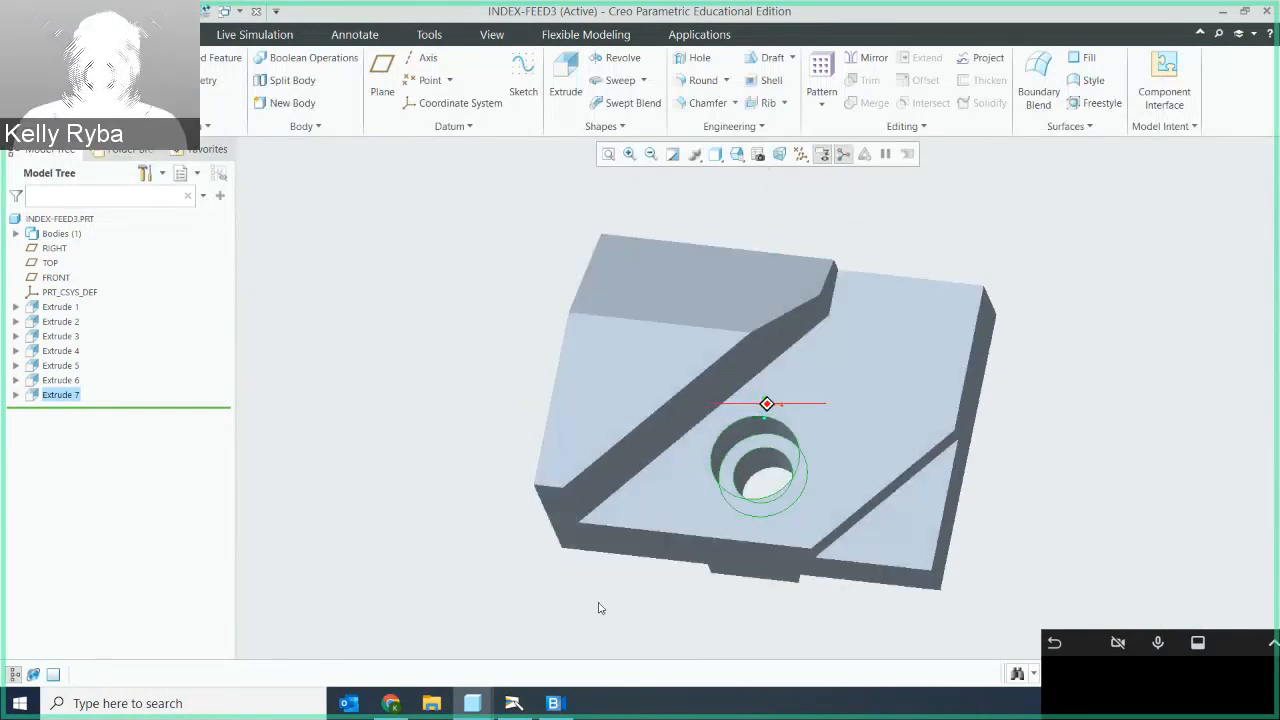
pyautogui.scroll(-2, 772, 394)
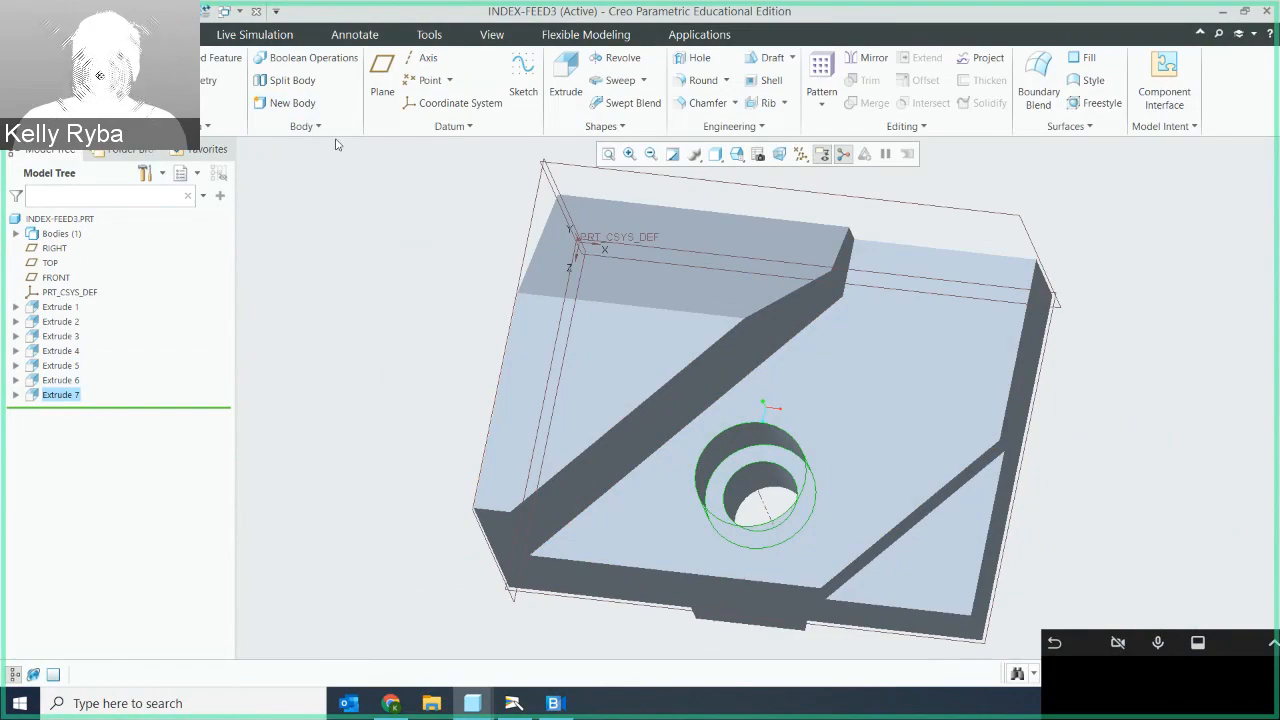
pyautogui.press('super+shift+s')
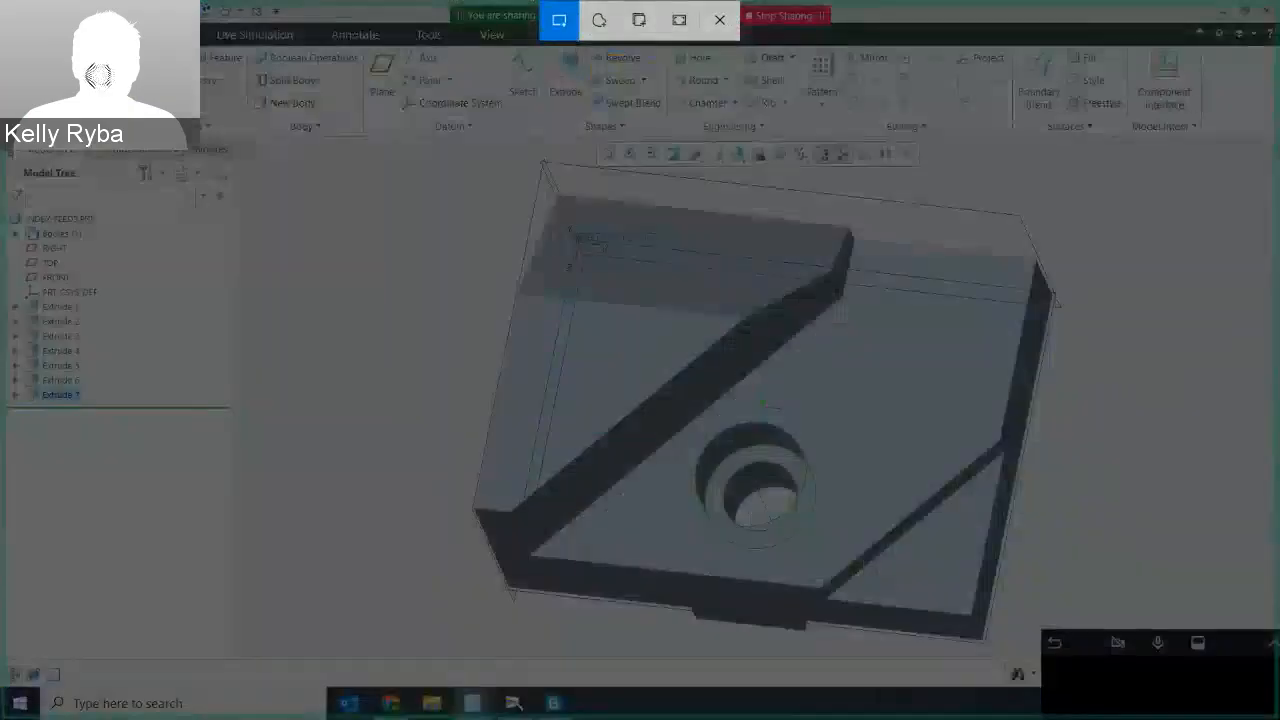
pyautogui.moveTo(6, 4)
pyautogui.mouseDown()
pyautogui.moveTo(265, 389)
pyautogui.moveTo(472, 520)
pyautogui.moveTo(846, 647)
pyautogui.moveTo(1070, 648)
pyautogui.mouseUp()
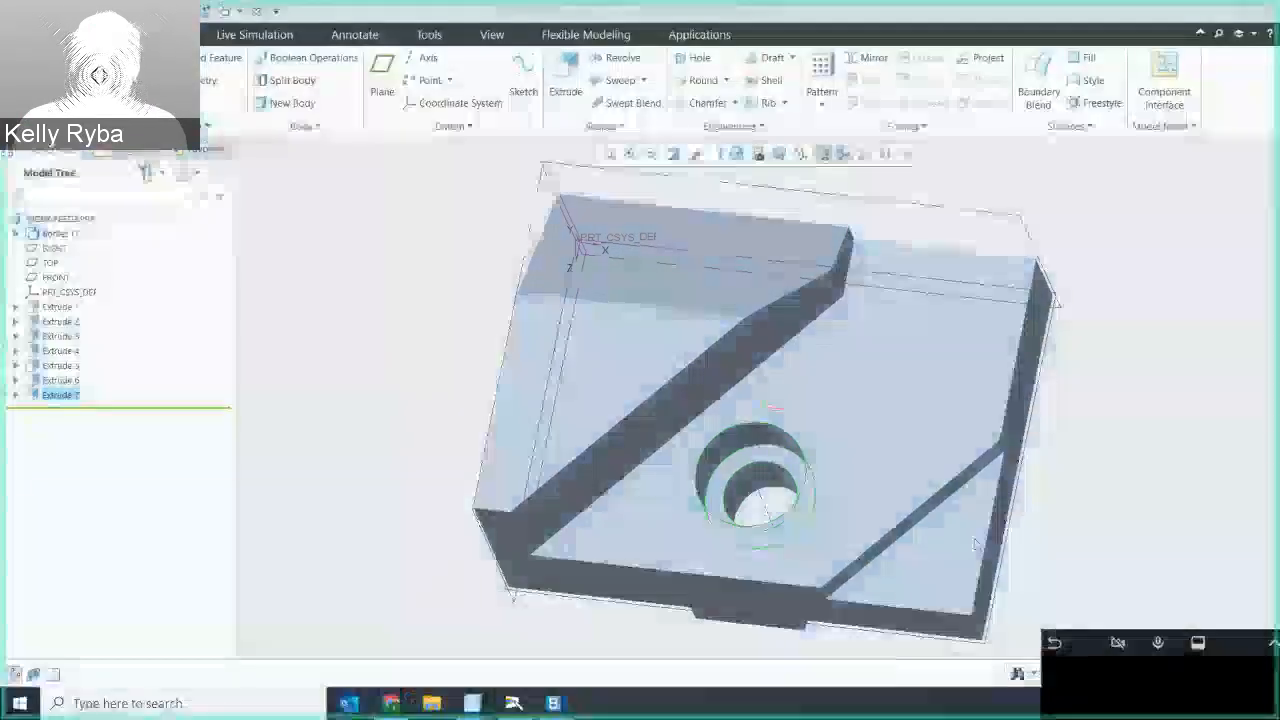